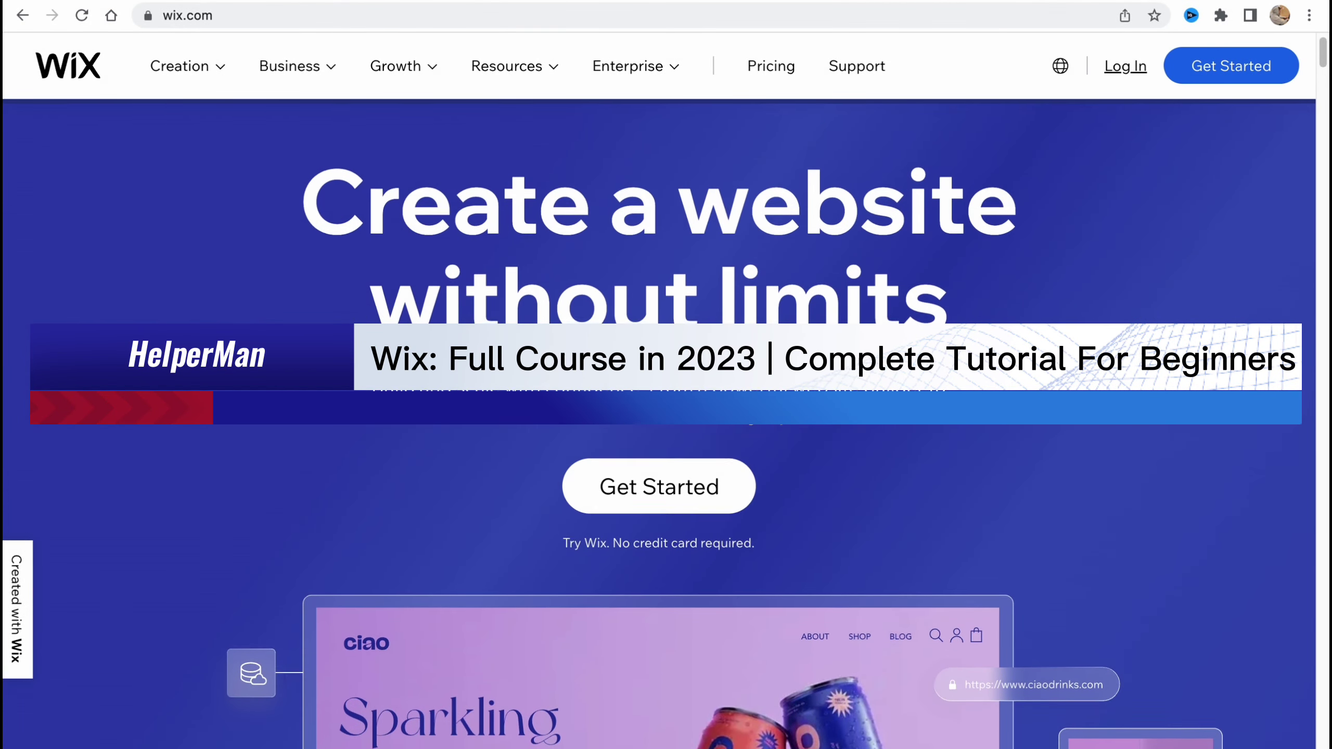
Browse the Wix home page and preview what the Creation section offers
scroll(952, 373, "down", 4)
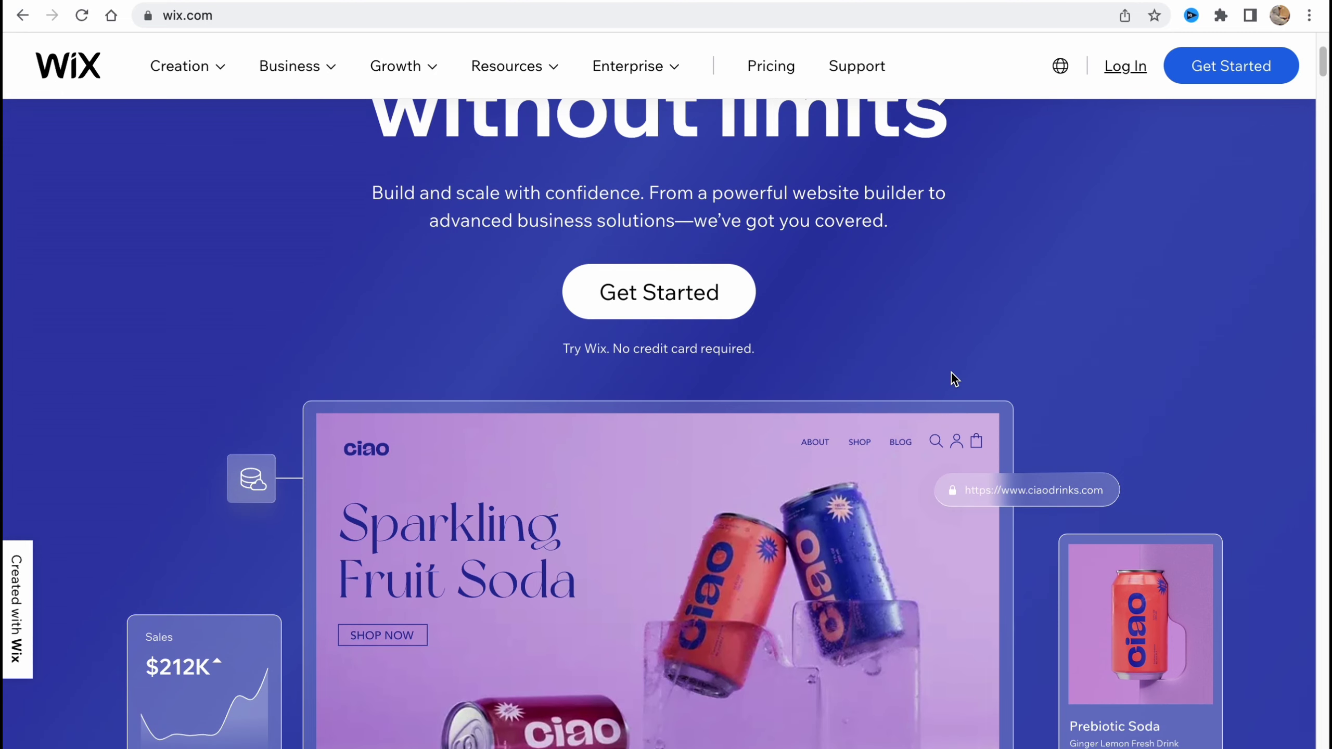
scroll(951, 370, "up", 1)
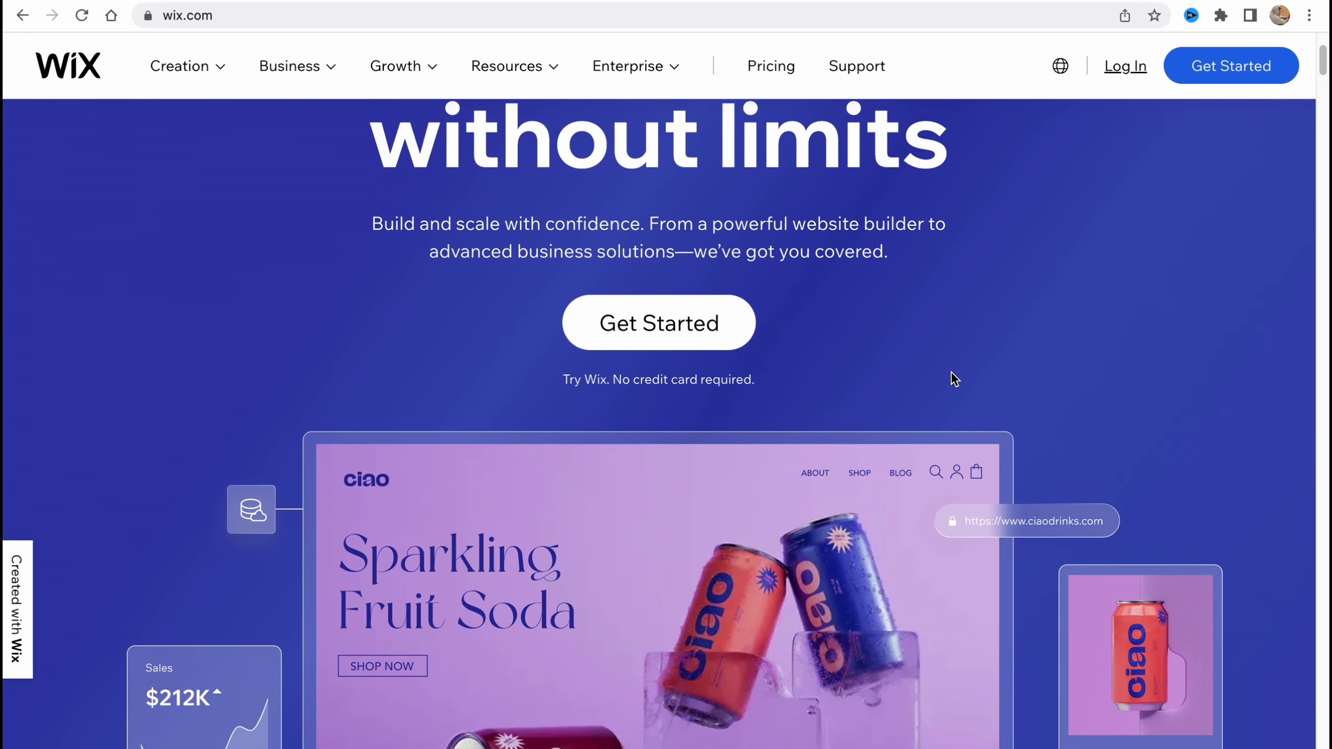
scroll(951, 371, "up", 1)
scroll(951, 371, "up", 3)
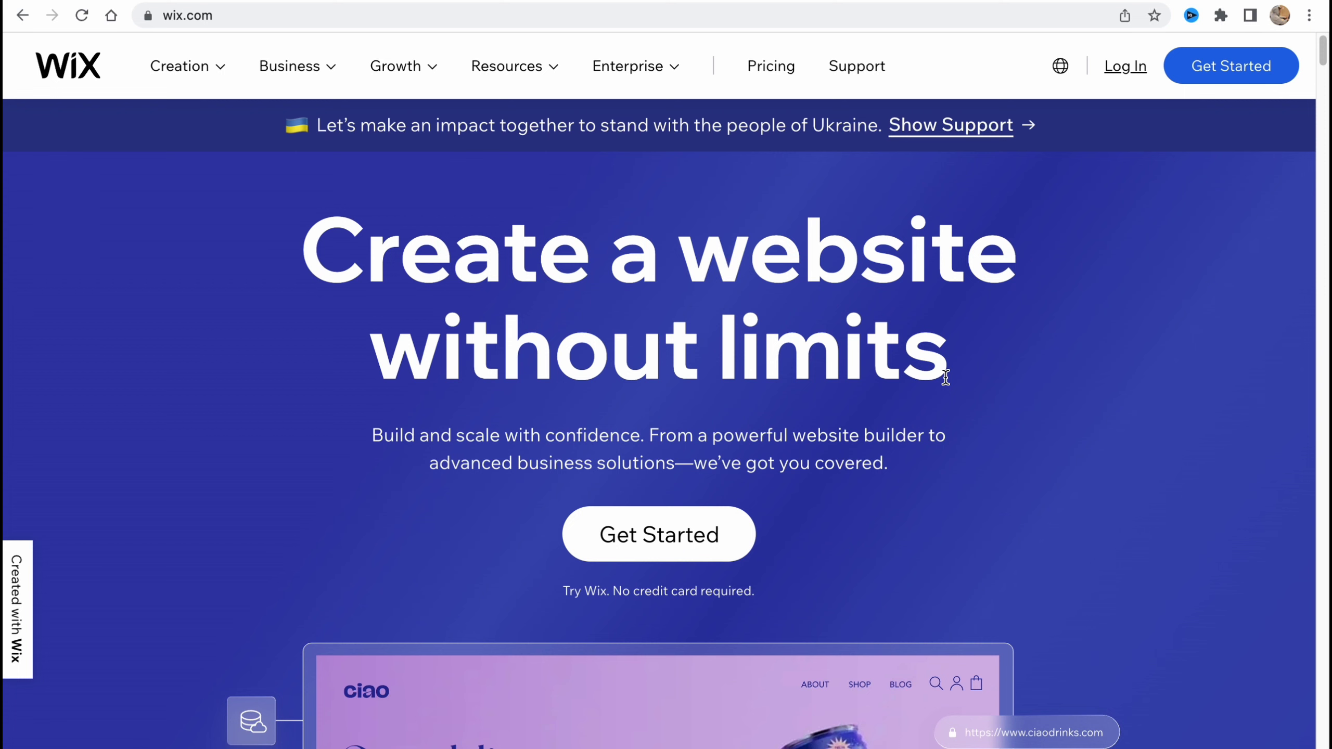
scroll(934, 369, "down", 1)
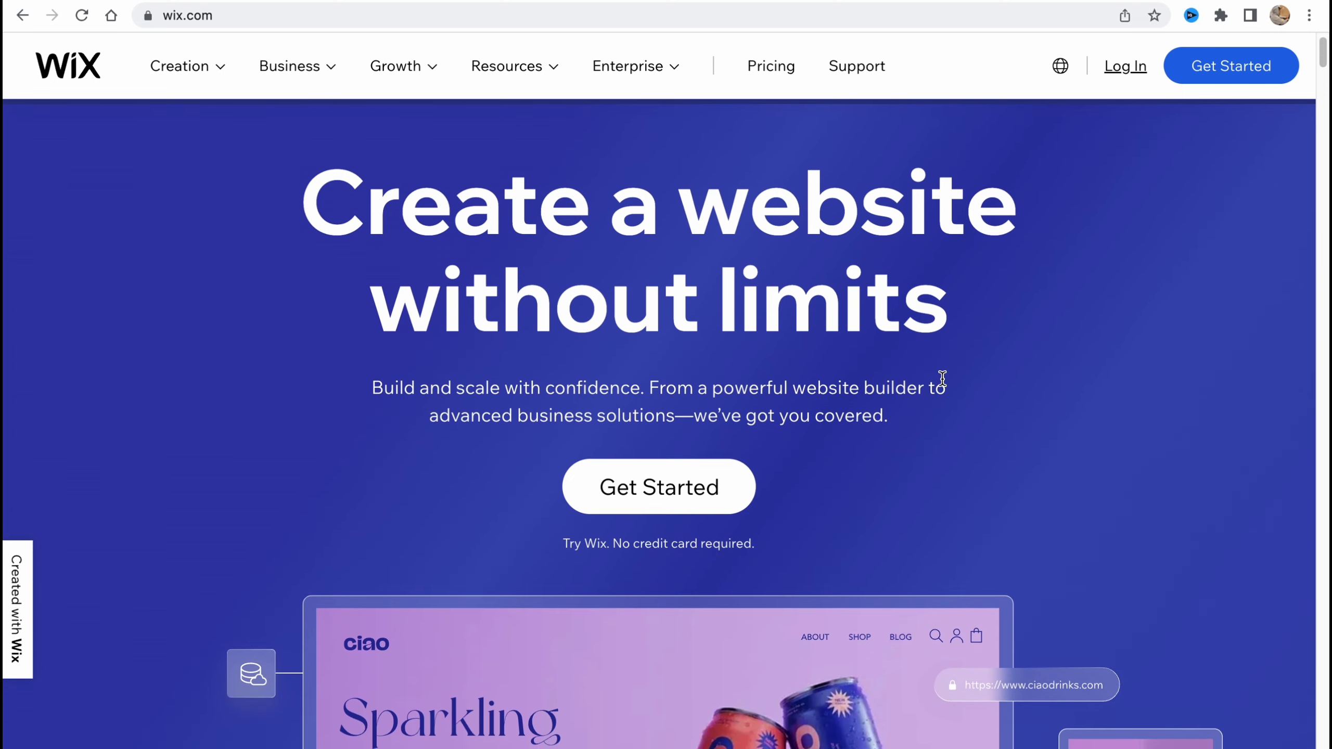
scroll(944, 375, "up", 1)
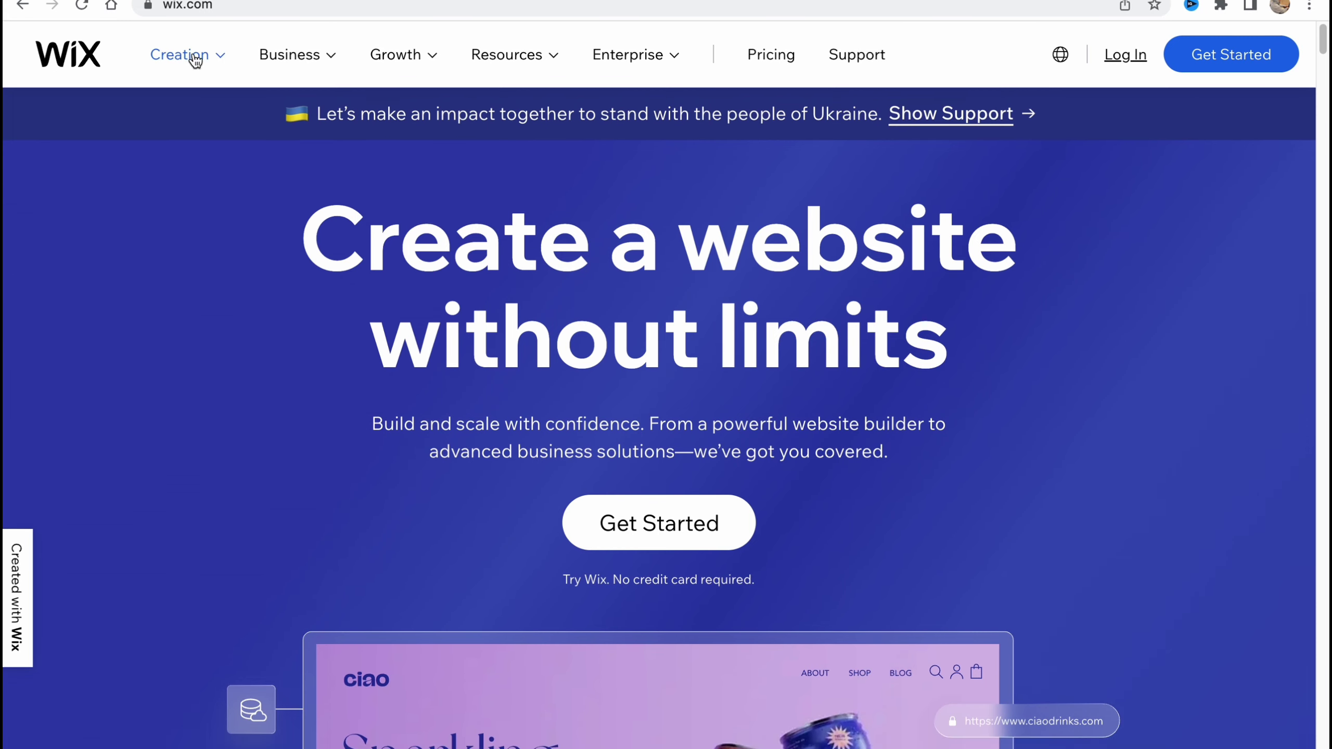
left_click(215, 28)
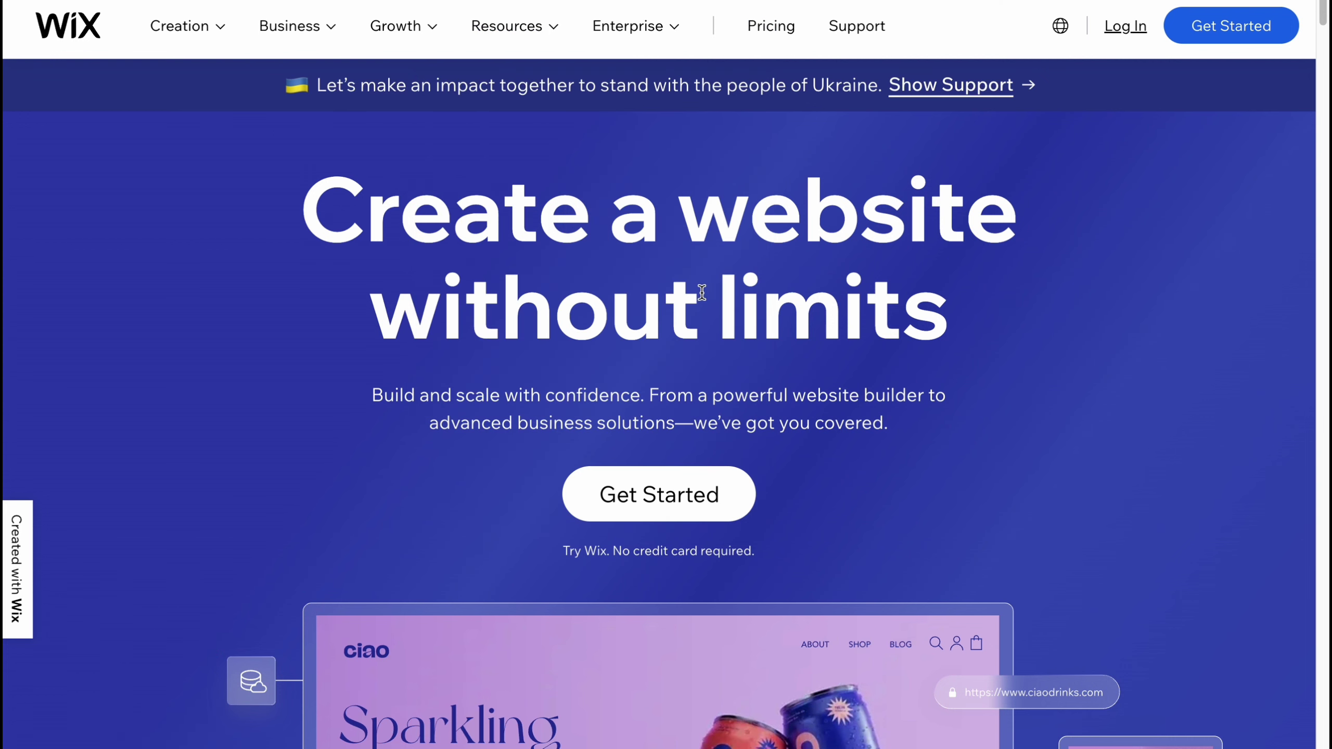
Get started and sign in to Wix with a Google account
left_click(670, 501)
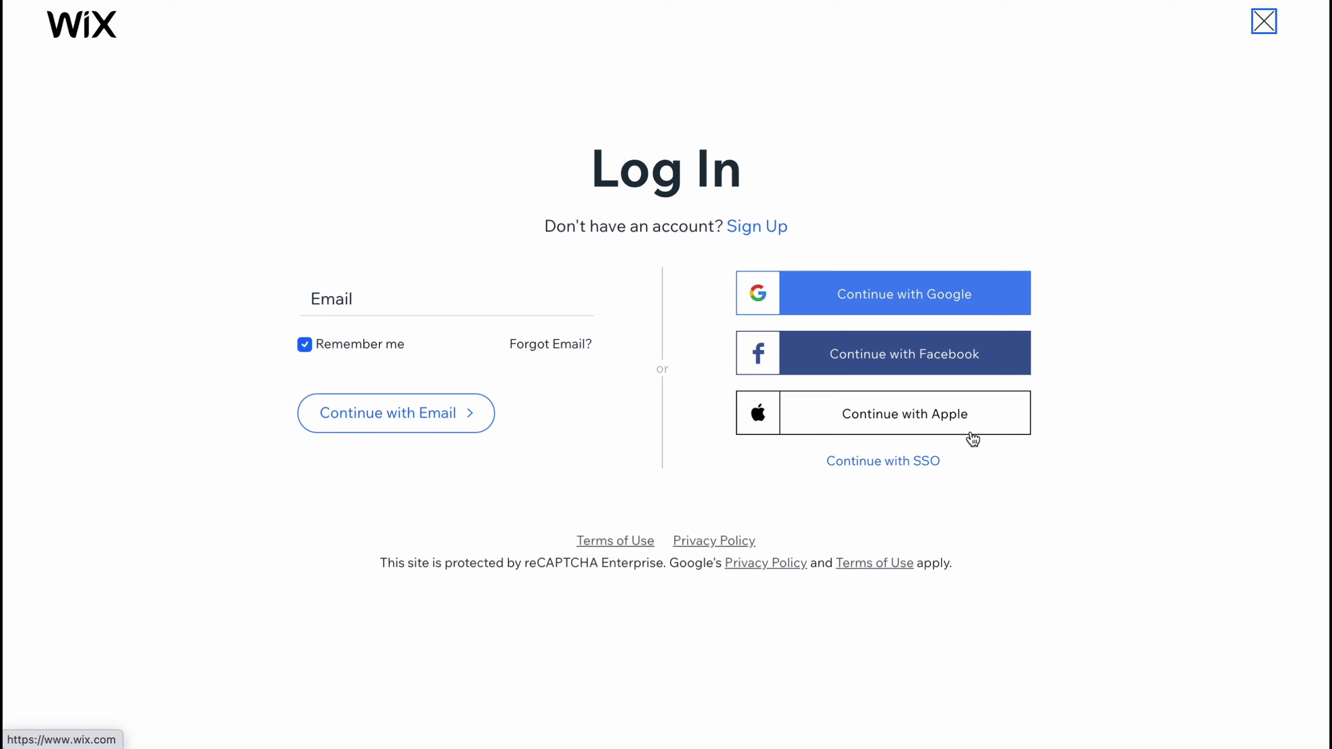
left_click(942, 293)
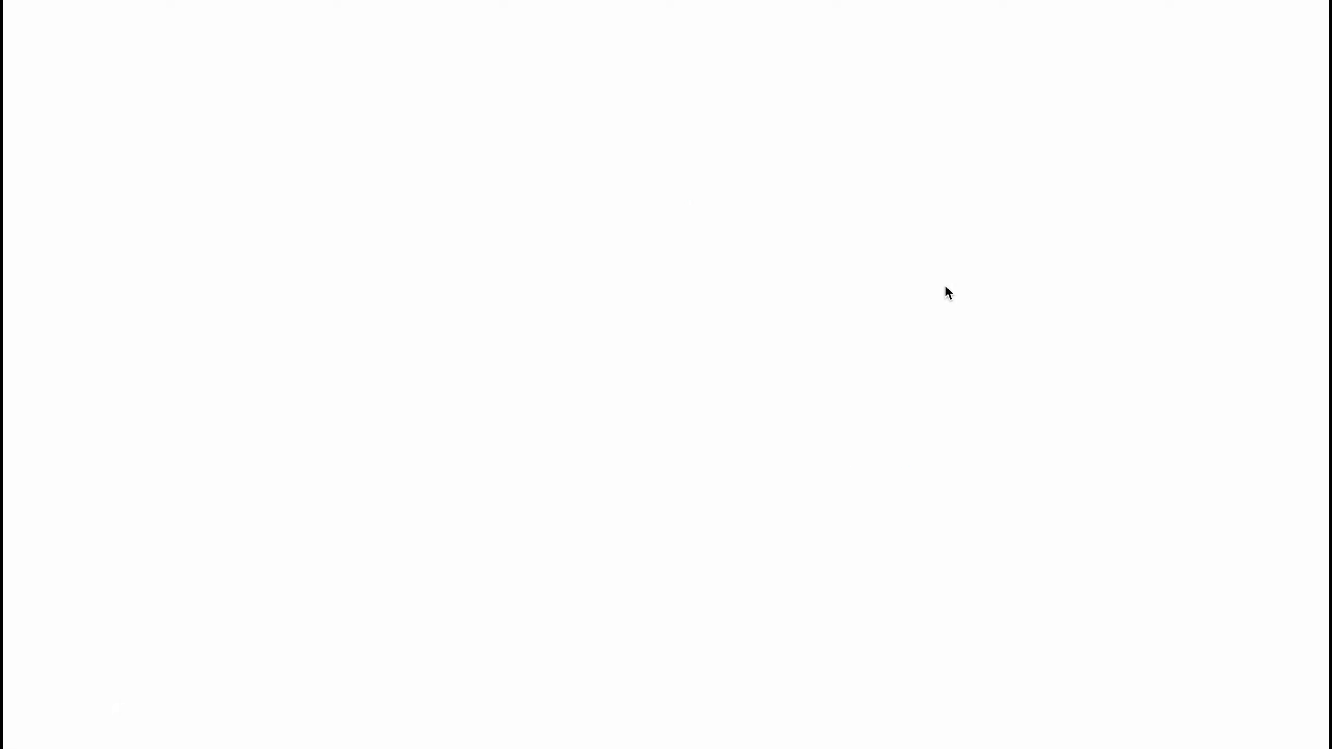
left_click(708, 374)
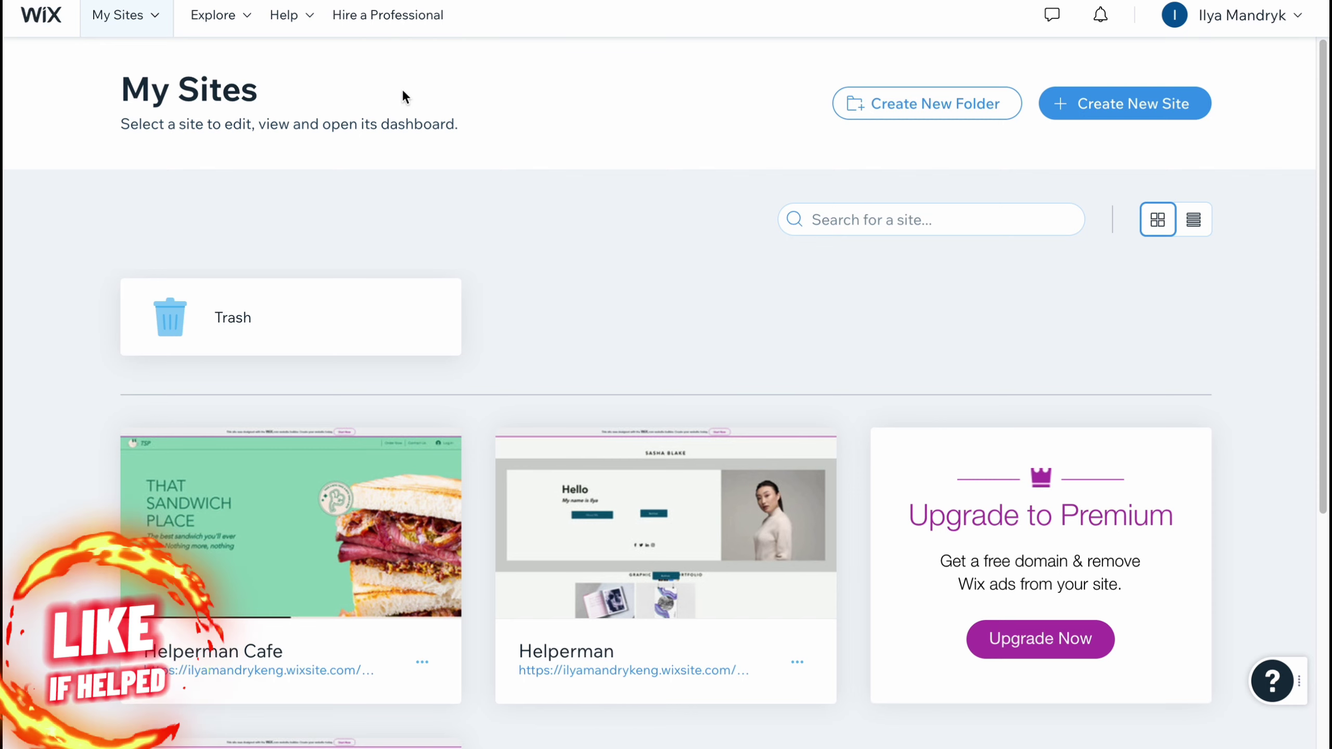
left_click(153, 21)
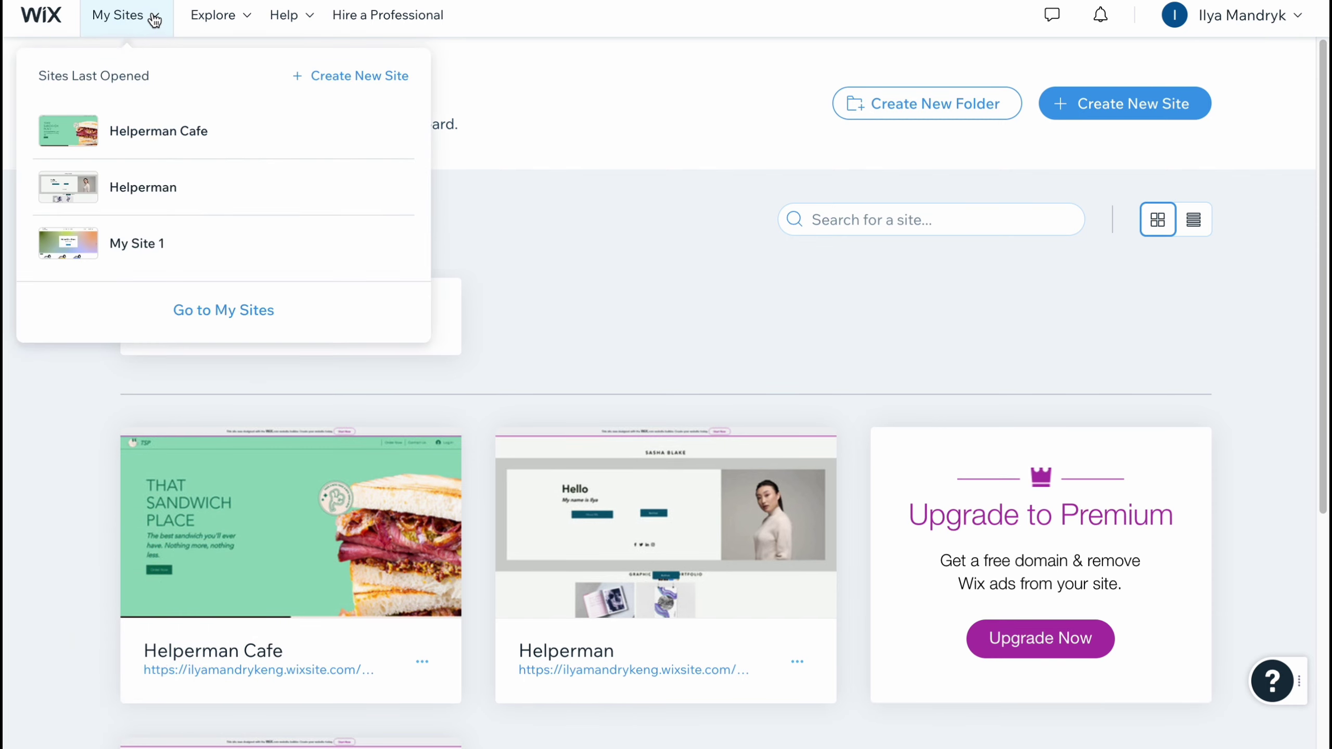
left_click(232, 18)
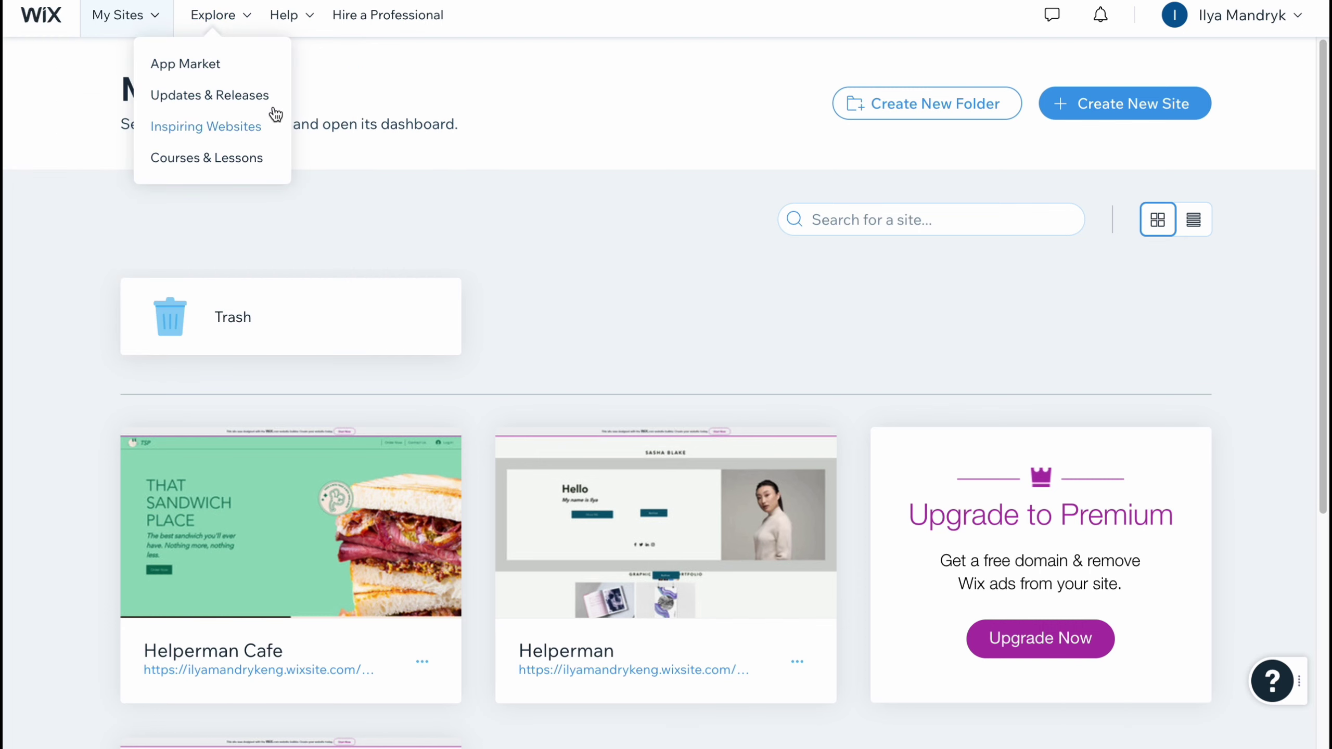
left_click(309, 21)
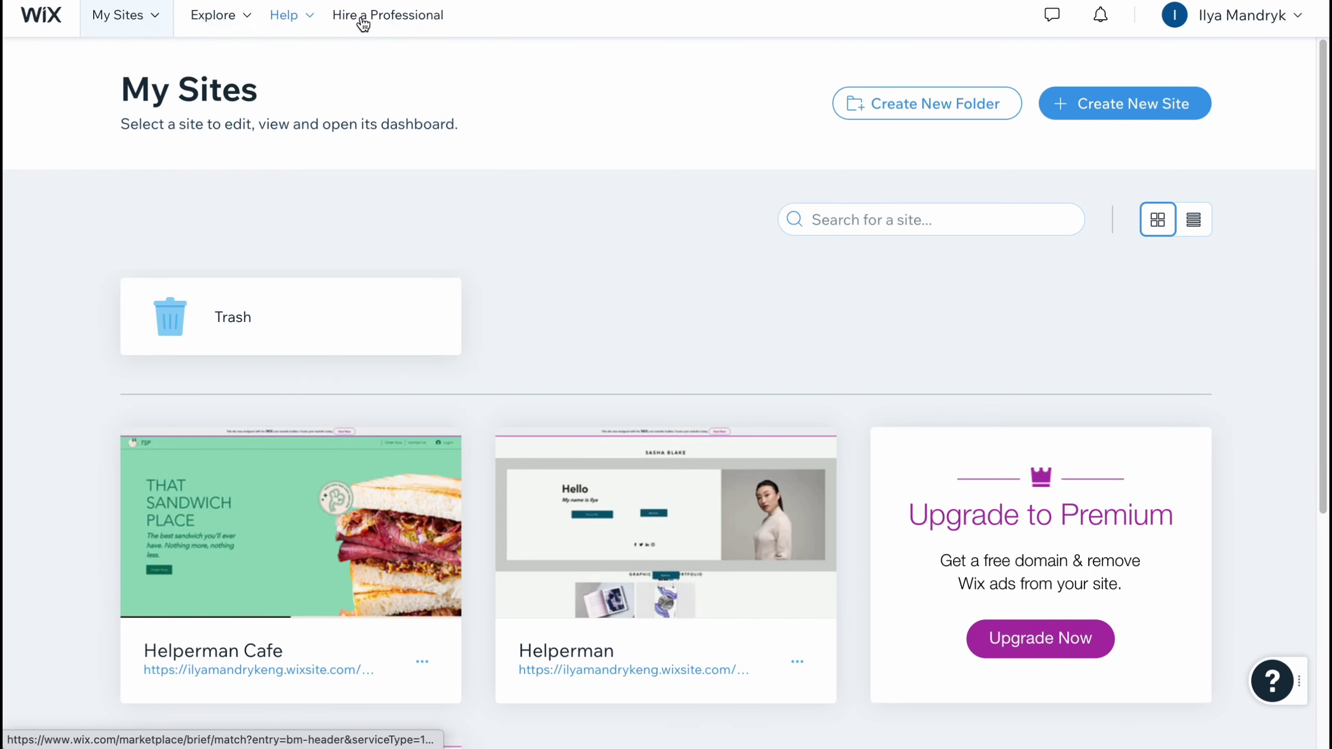
left_click(1303, 18)
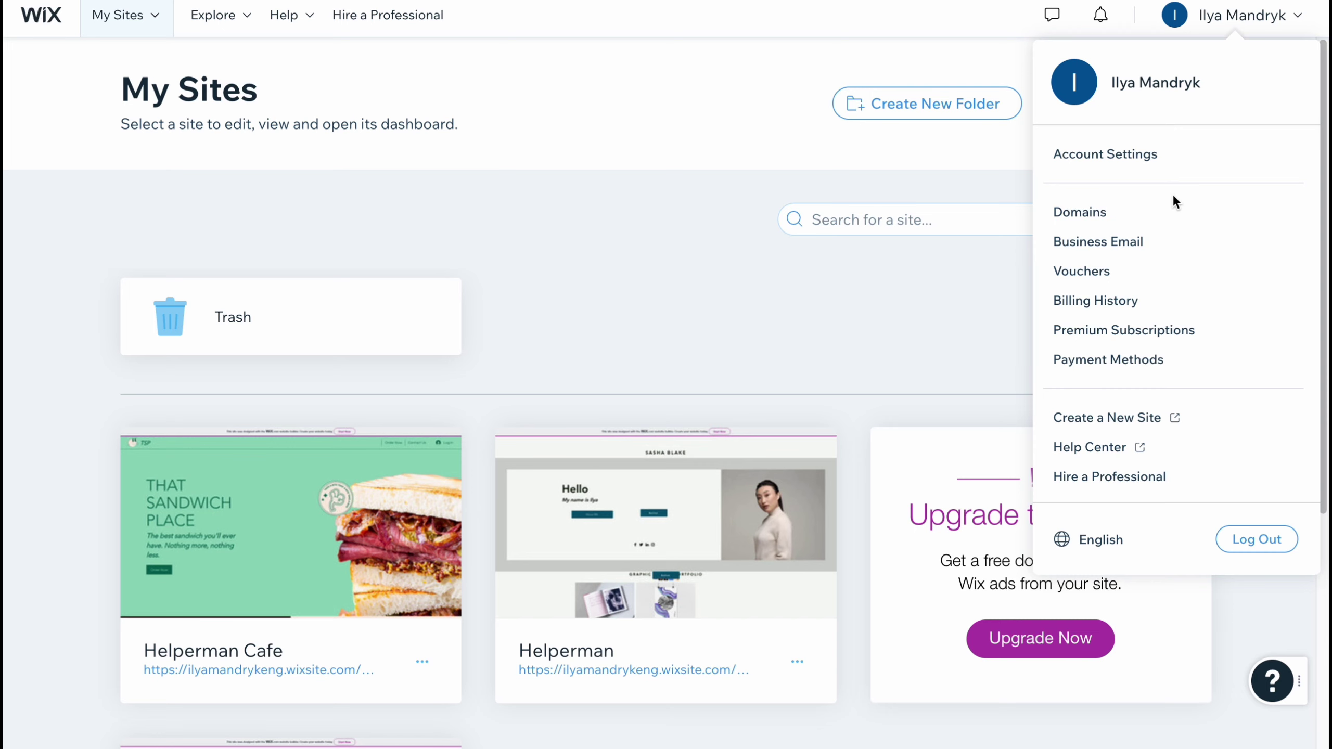
left_click(1280, 22)
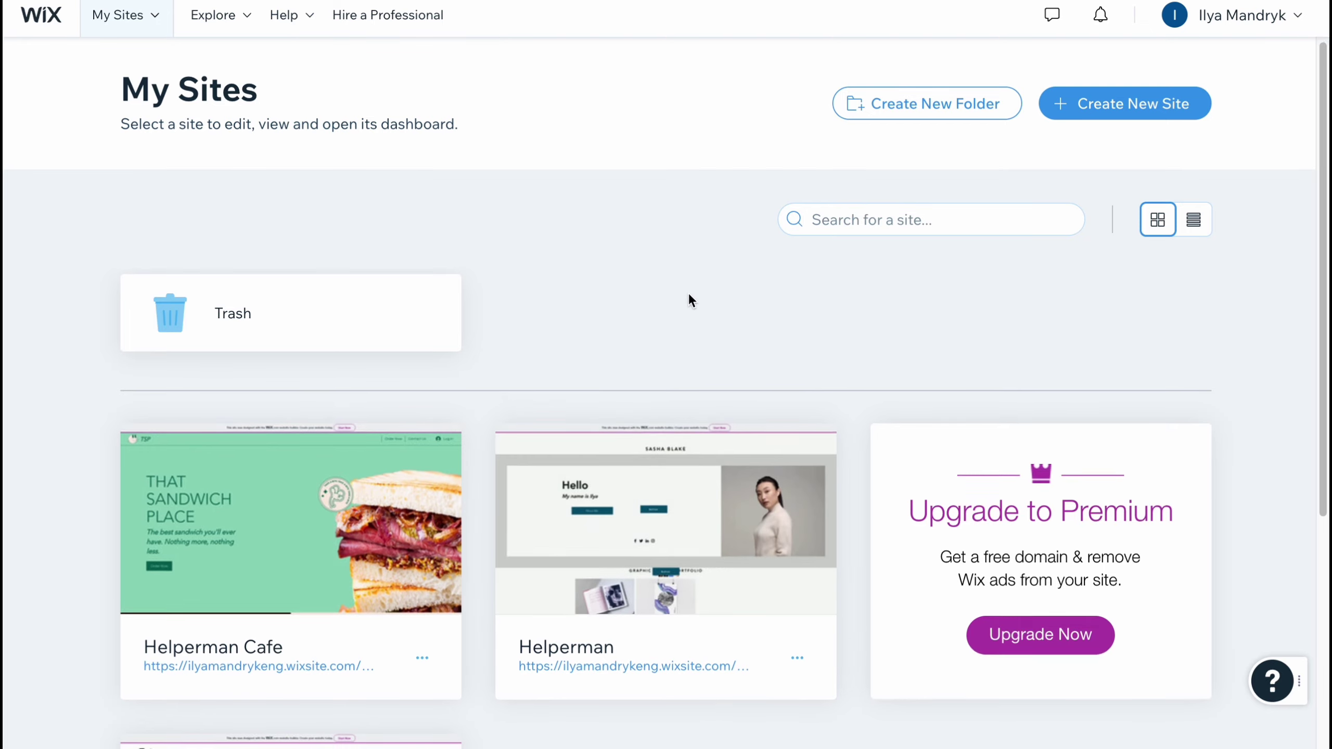
Move My Site 1 to Trash and view it in the Trash folder
scroll(689, 298, "down", 3)
scroll(346, 315, "down", 1)
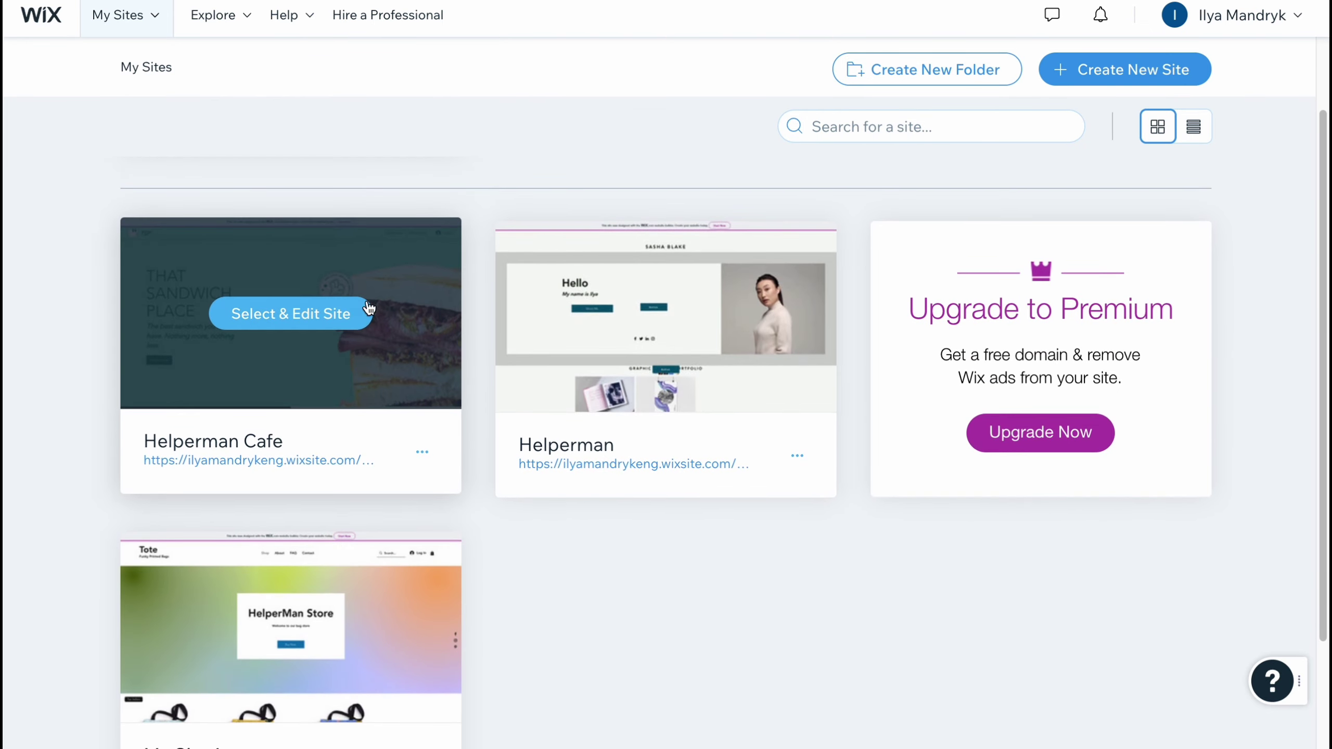
scroll(629, 425, "down", 1)
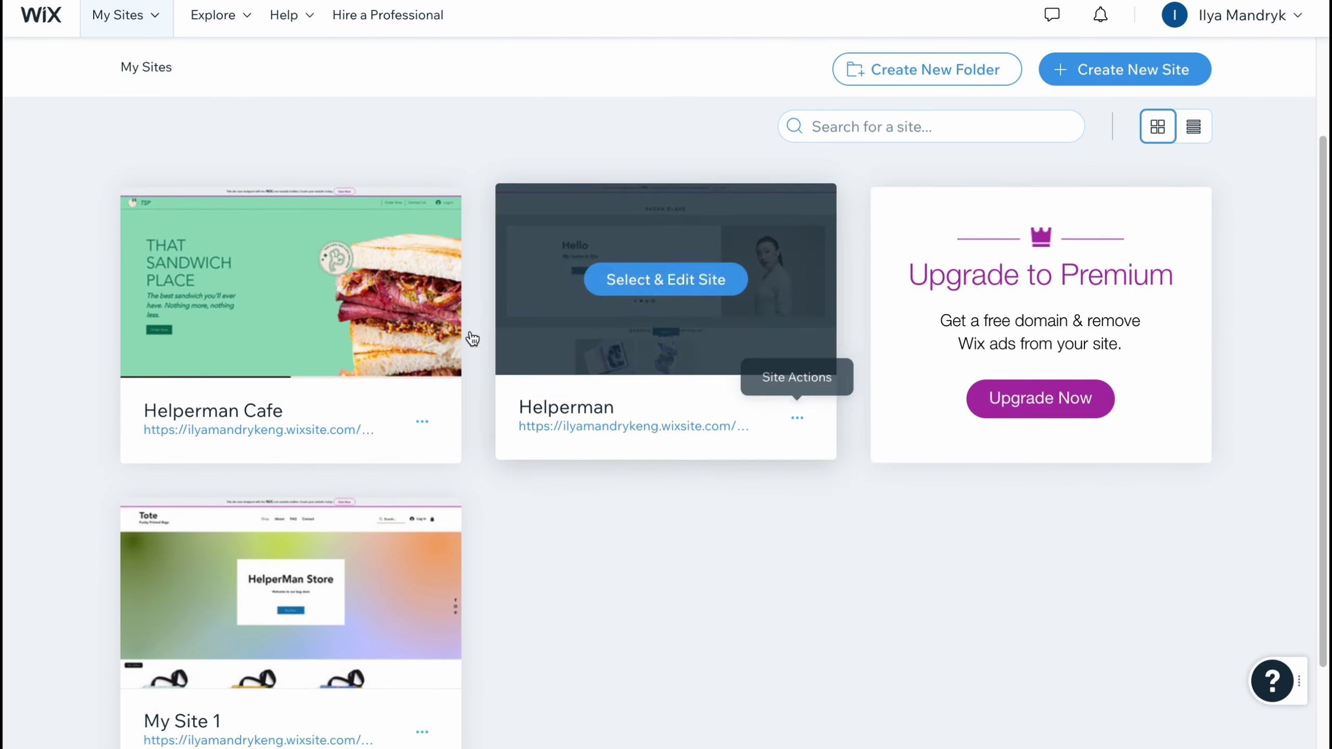
scroll(430, 566, "down", 2)
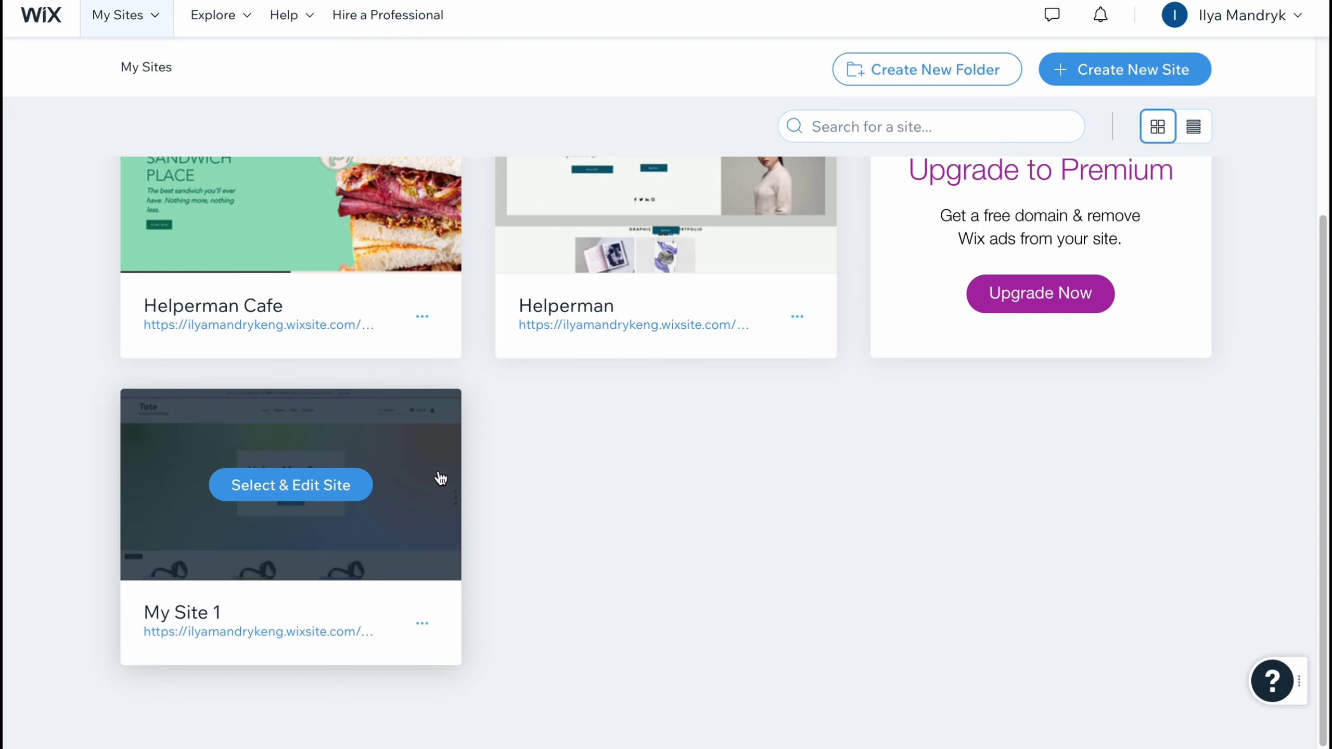
left_click(424, 626)
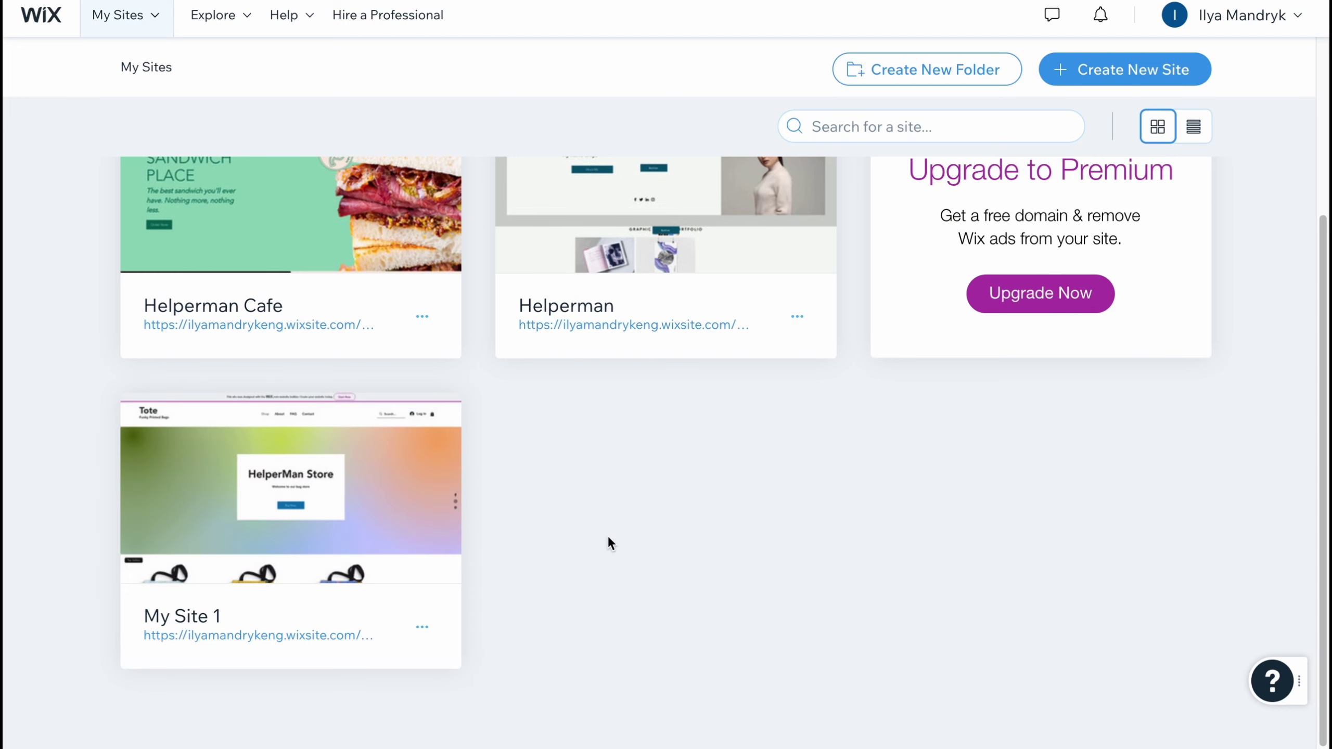
left_click(422, 627)
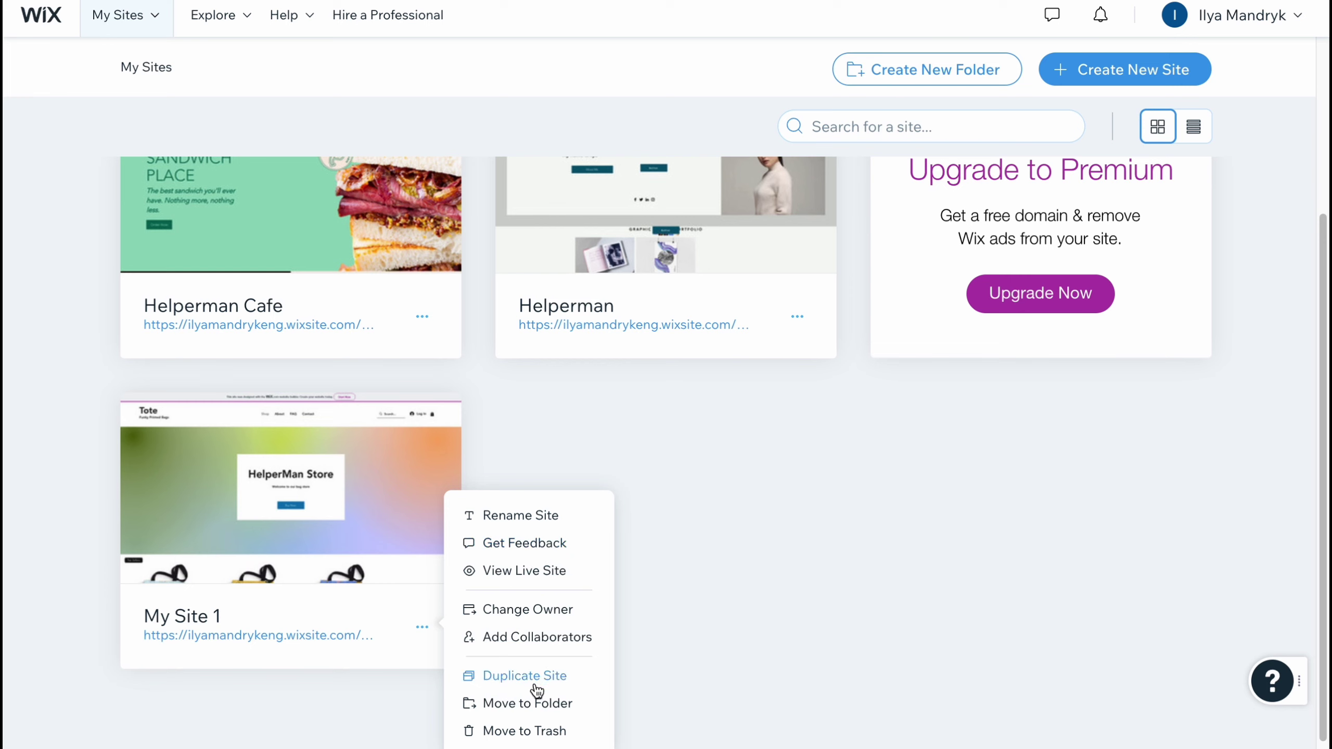
left_click(524, 732)
left_click(829, 464)
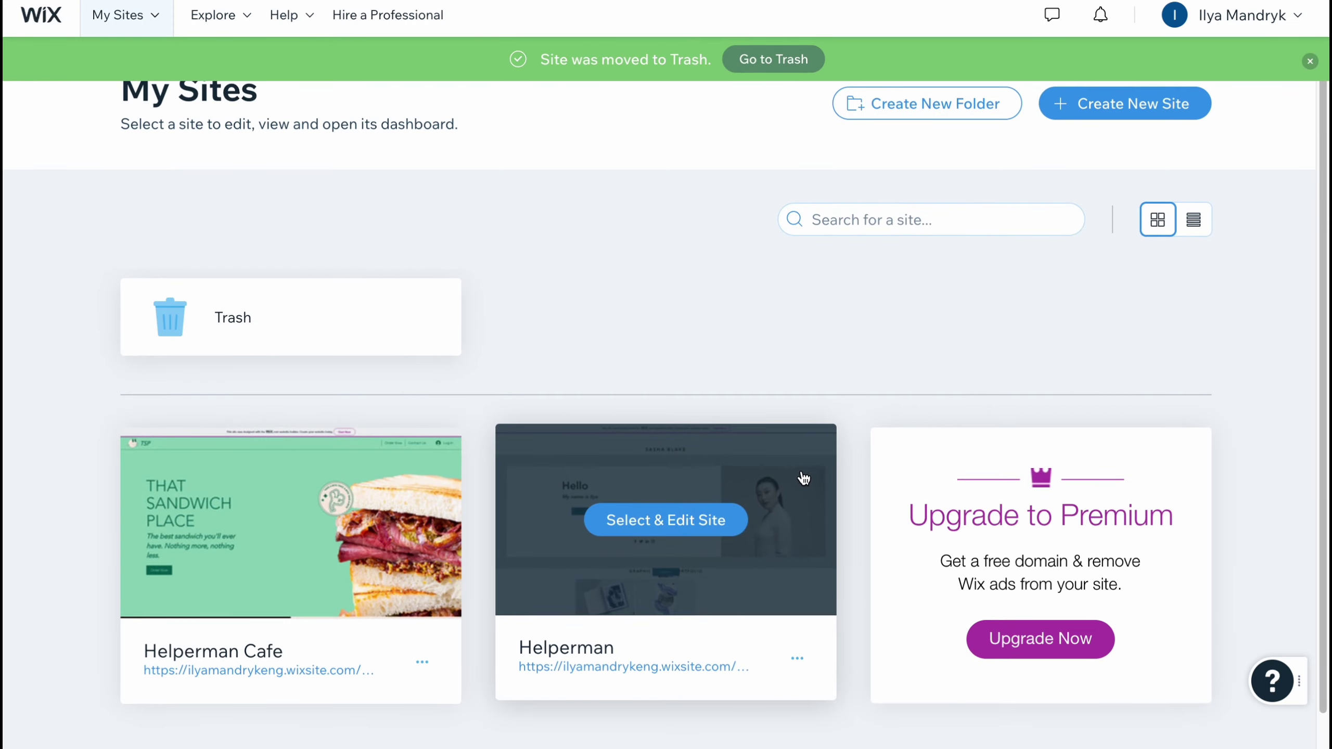
left_click(274, 335)
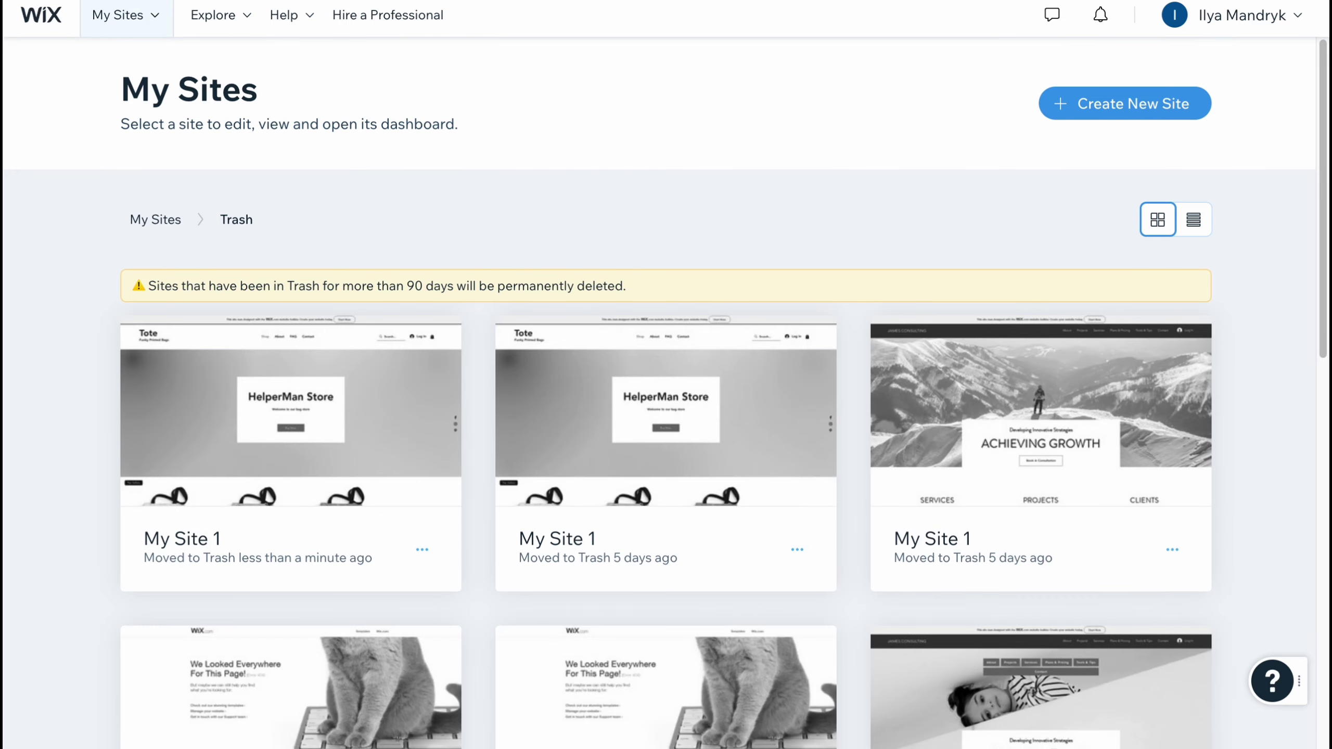
Return from Trash to My Sites, which lists Helperman Cafe and Helperman
key("alt+Left")
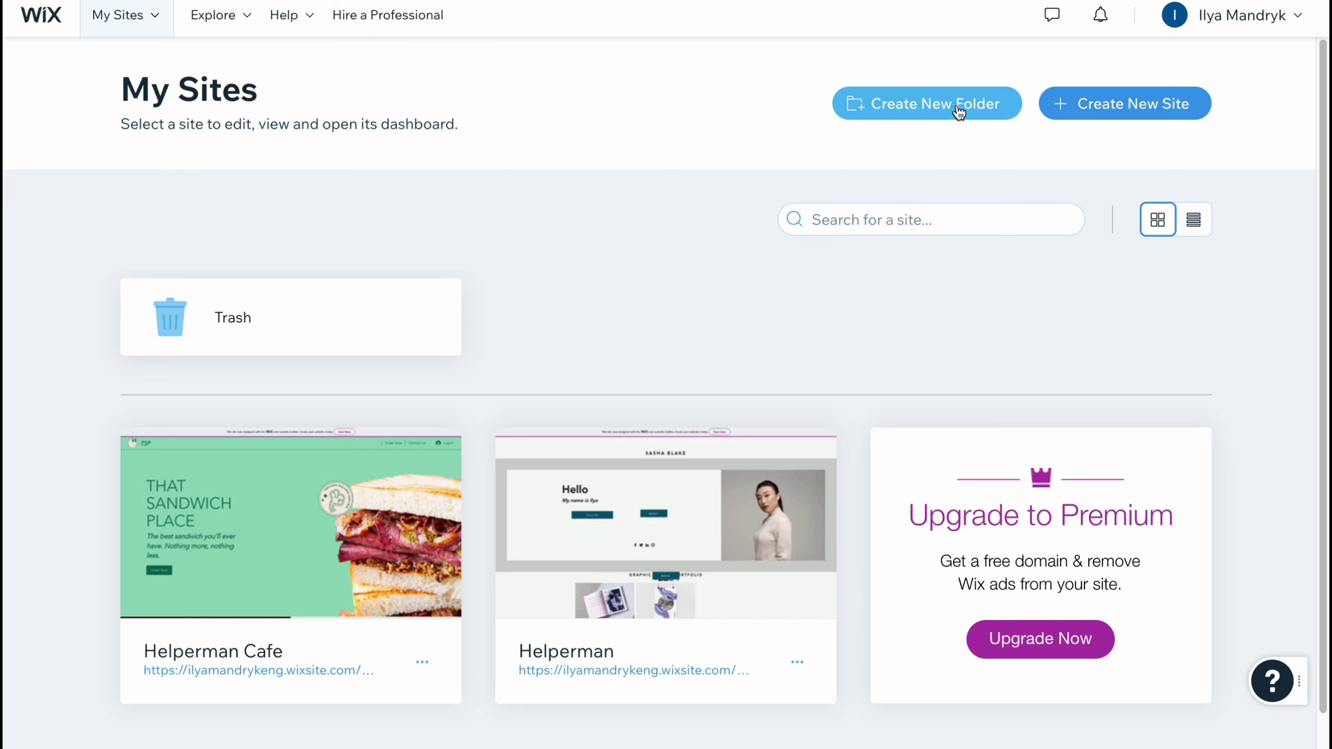
Create a new site, skipping the website-type and website-name questions
left_click(1141, 111)
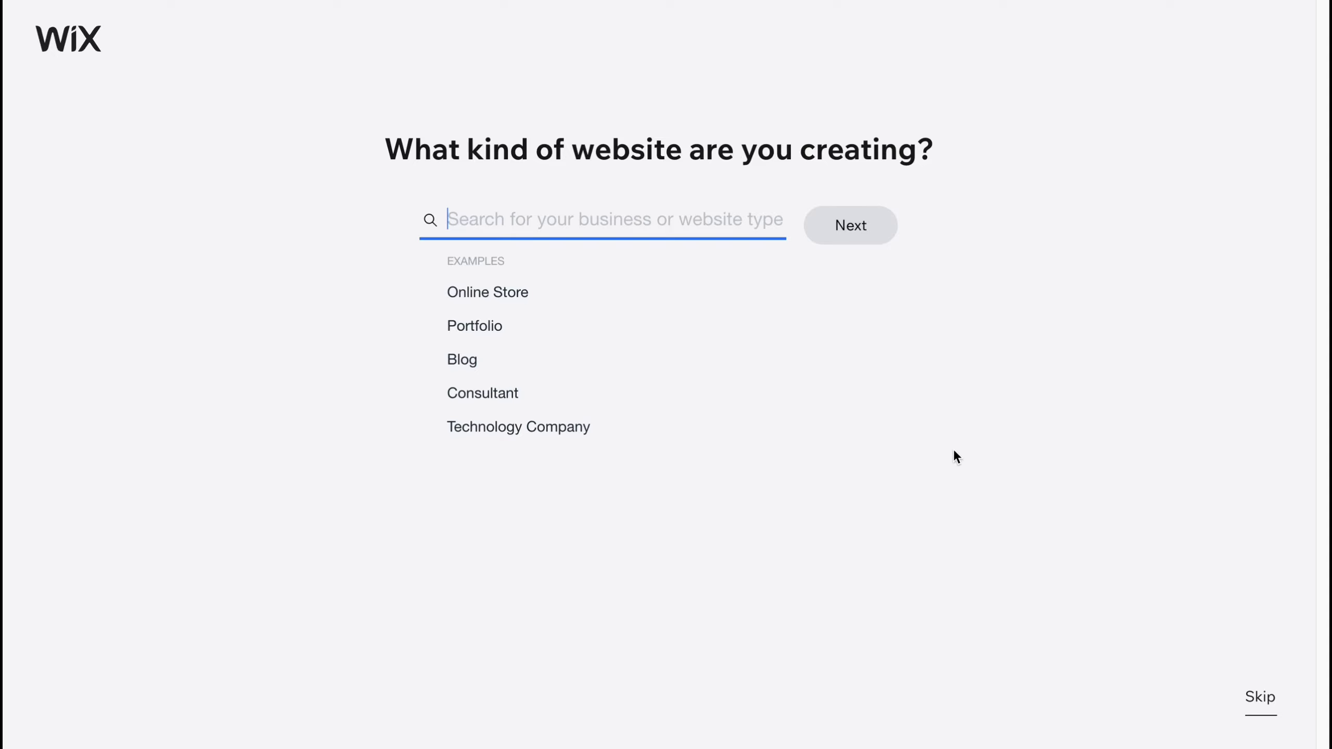
left_click(1257, 705)
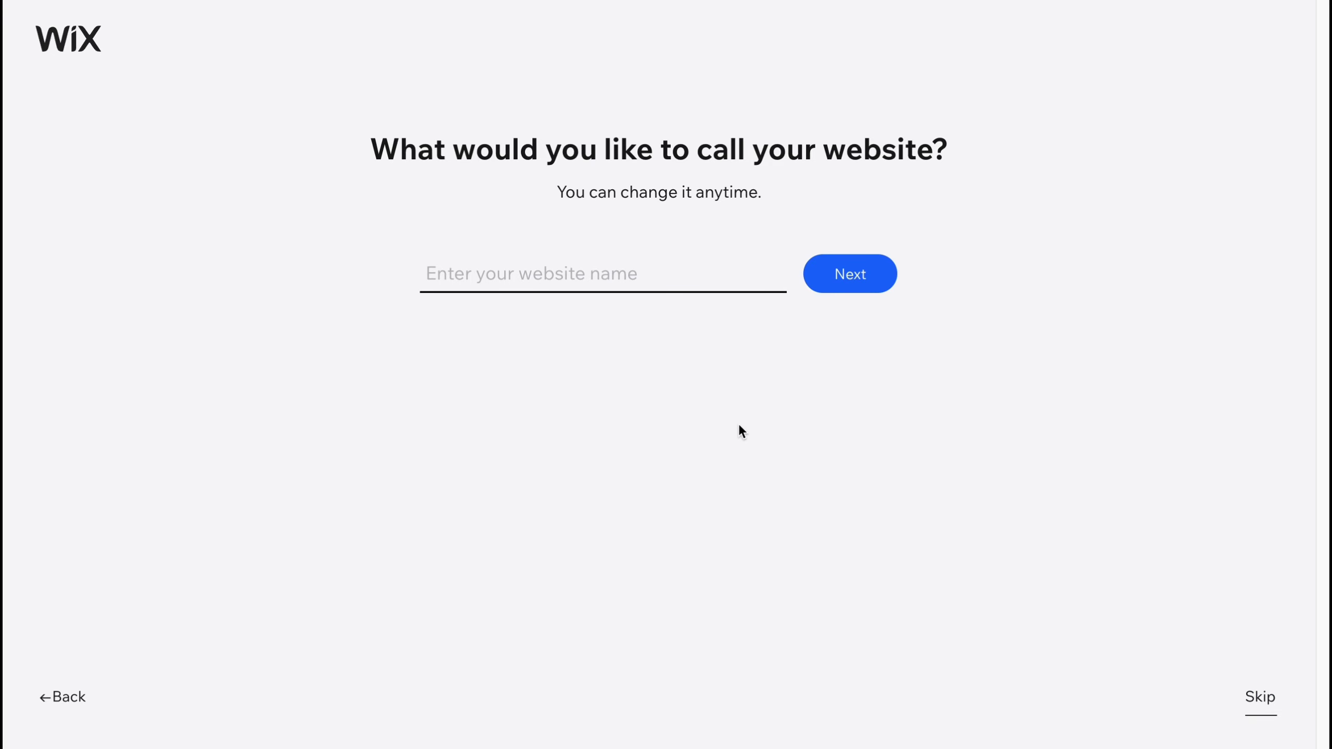
left_click(1259, 697)
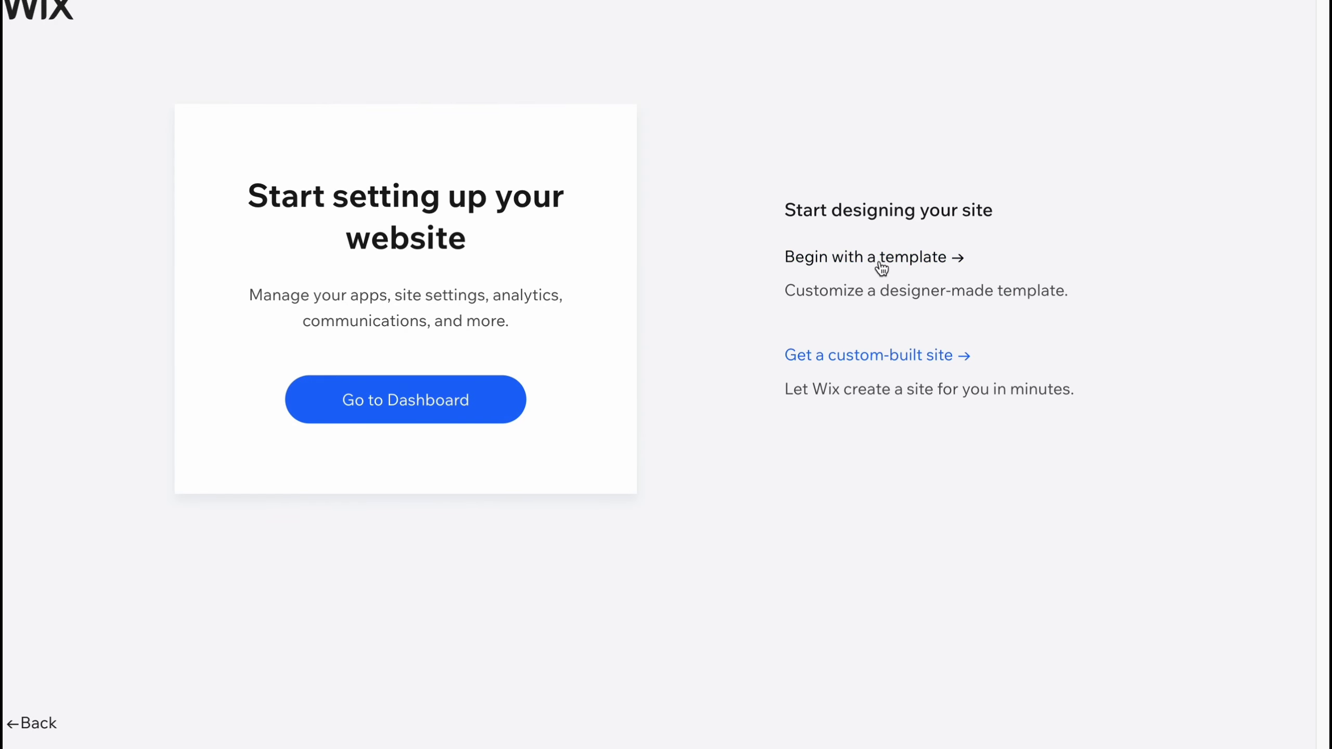
Begin with a template and look over the Business & Services, Store, Creative and Blog categories
left_click(914, 267)
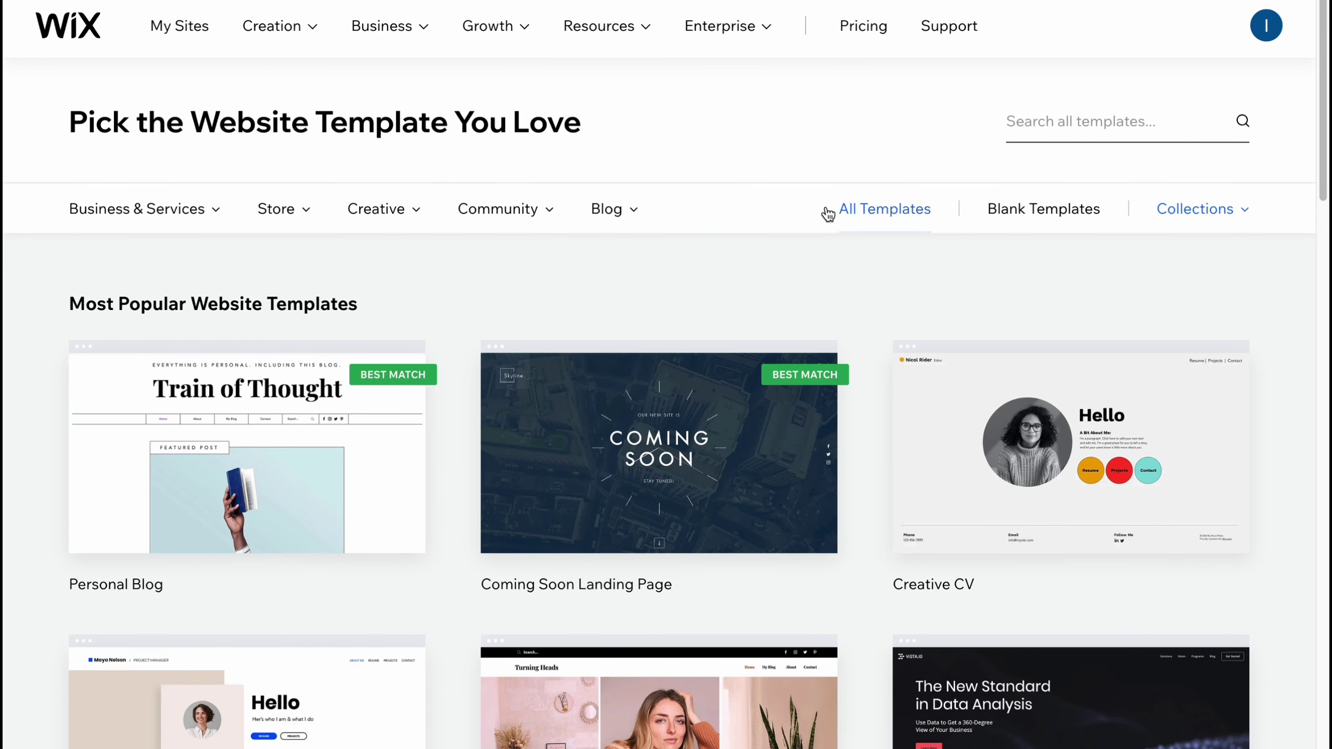
mouse_move(1086, 423)
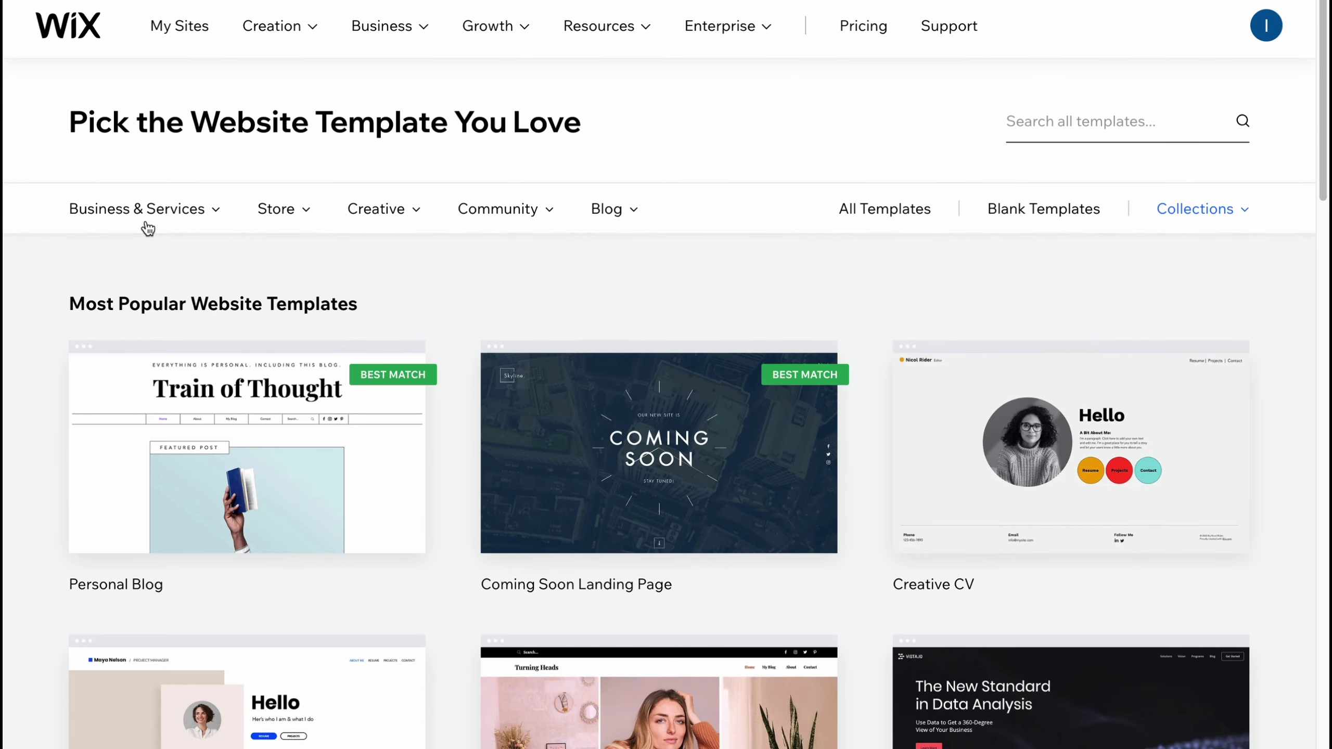
mouse_move(165, 219)
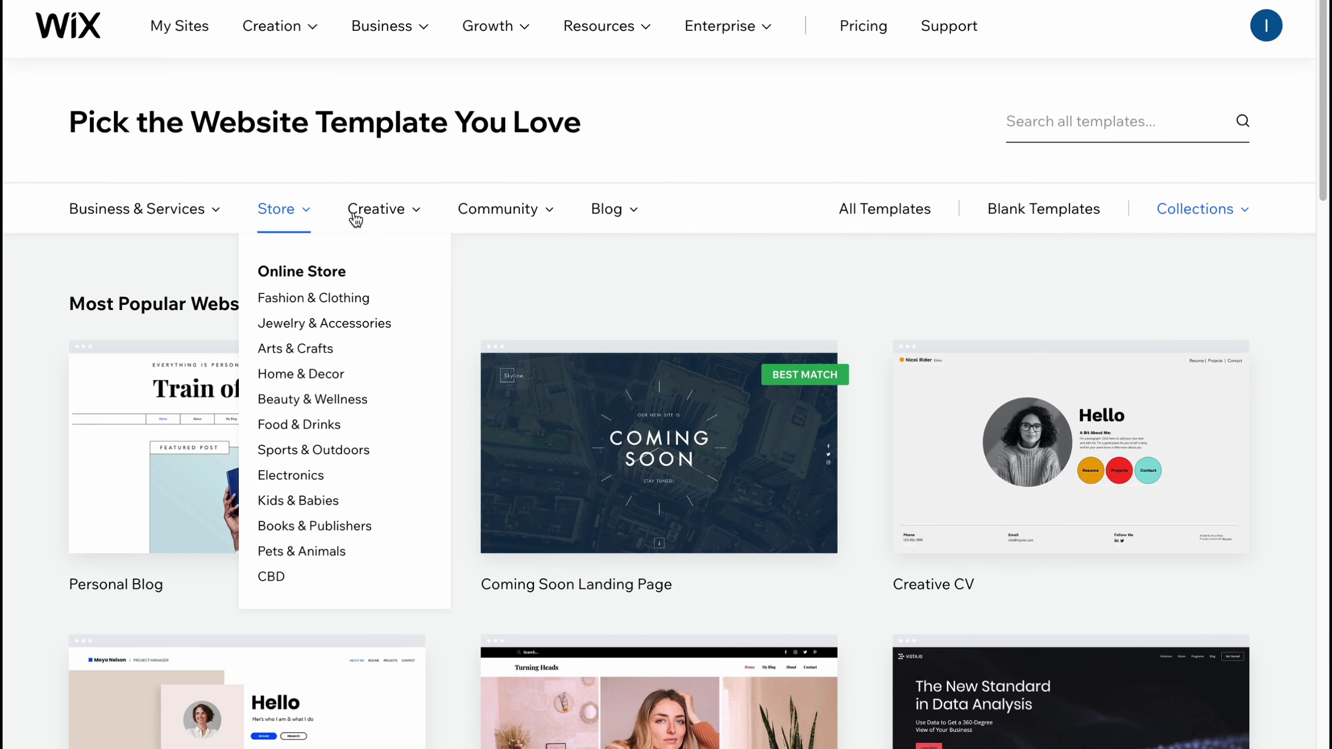
mouse_move(374, 216)
mouse_move(288, 217)
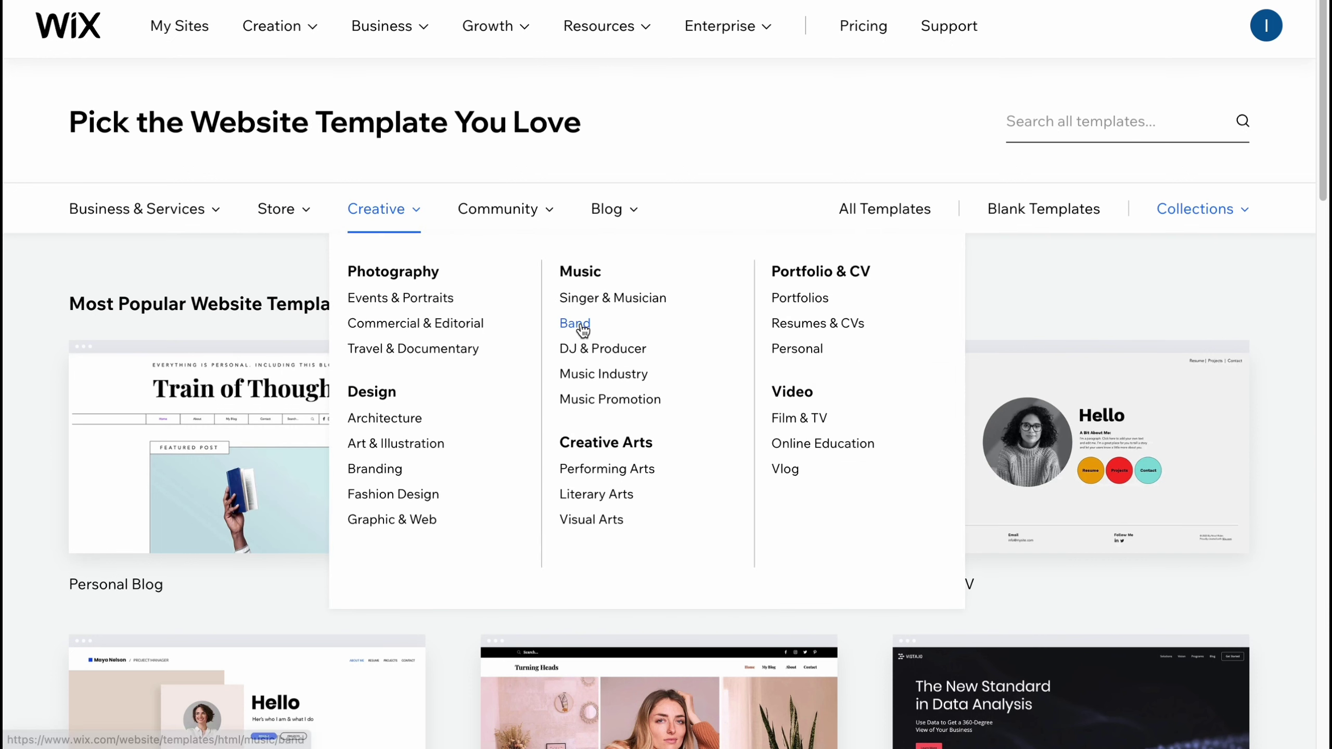
mouse_move(613, 215)
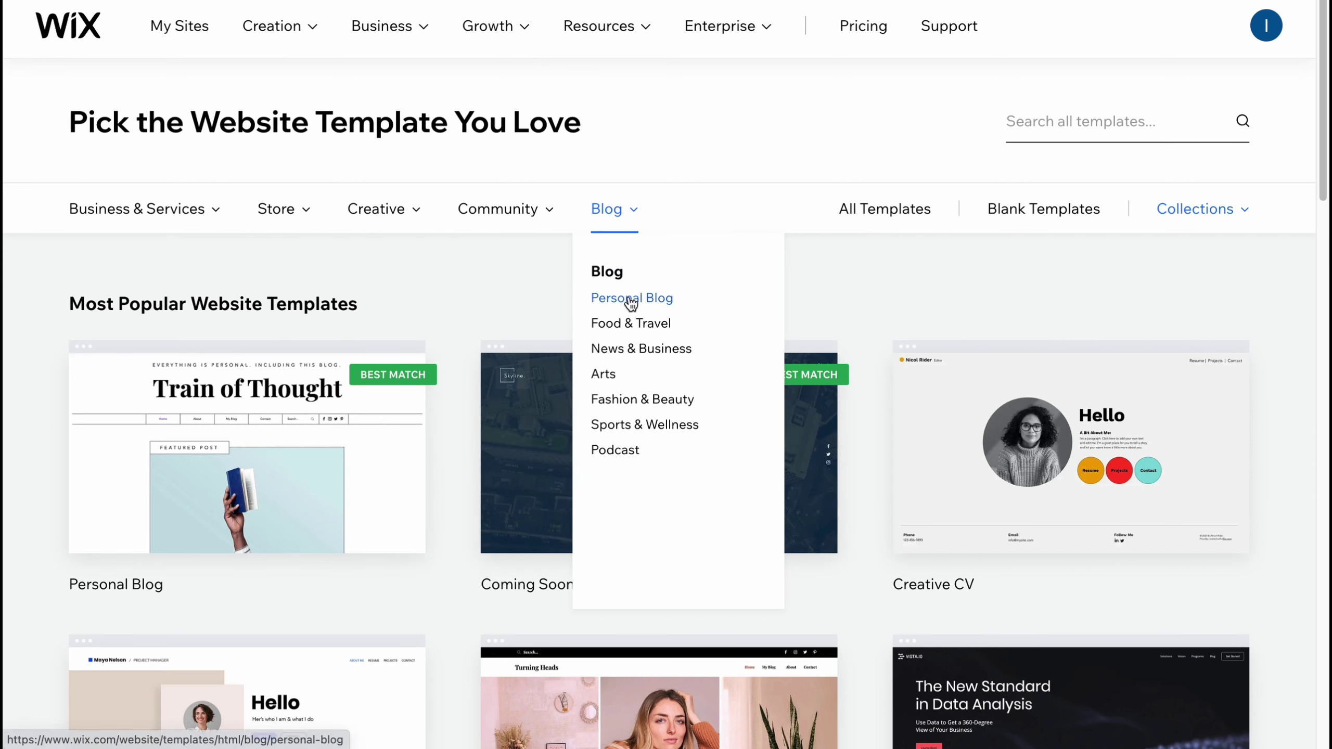
mouse_move(517, 221)
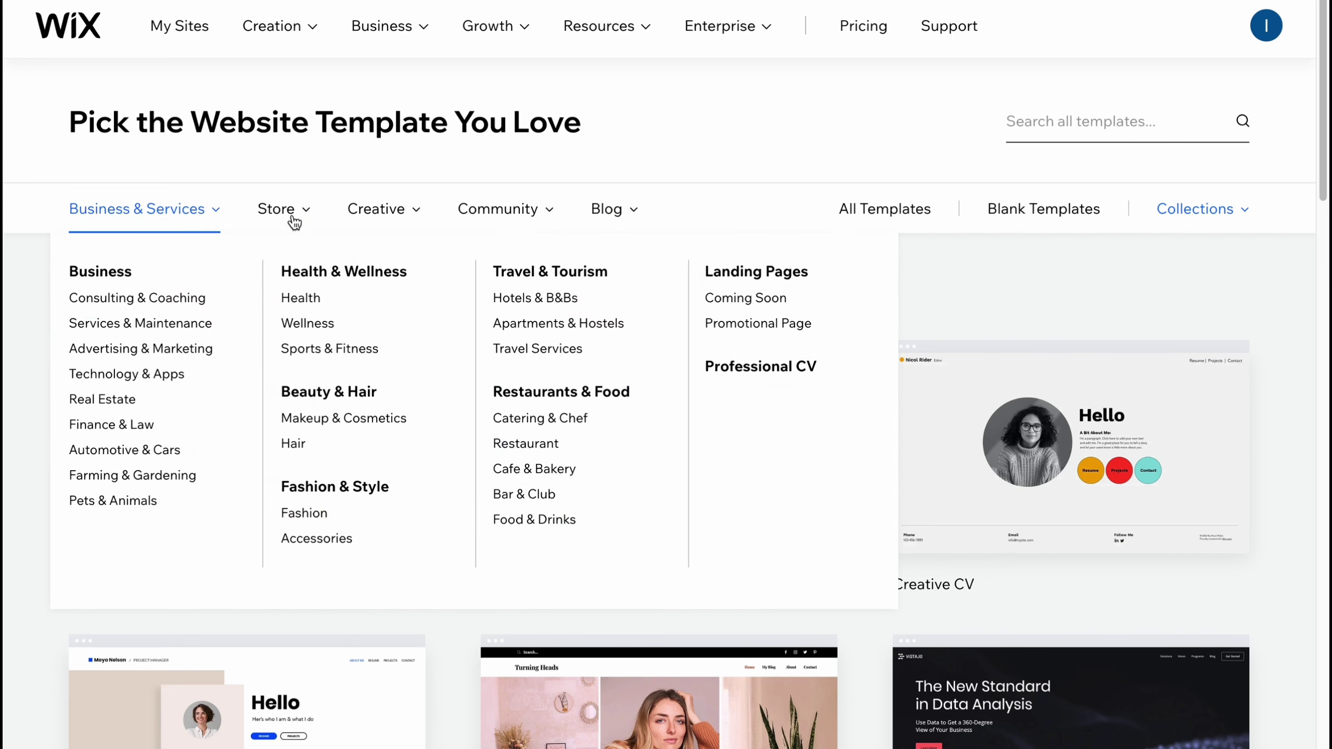
Browse the Restaurant templates and preview the Poke Restaurant template 'O ia Poké
left_click(524, 445)
scroll(638, 348, "down", 10)
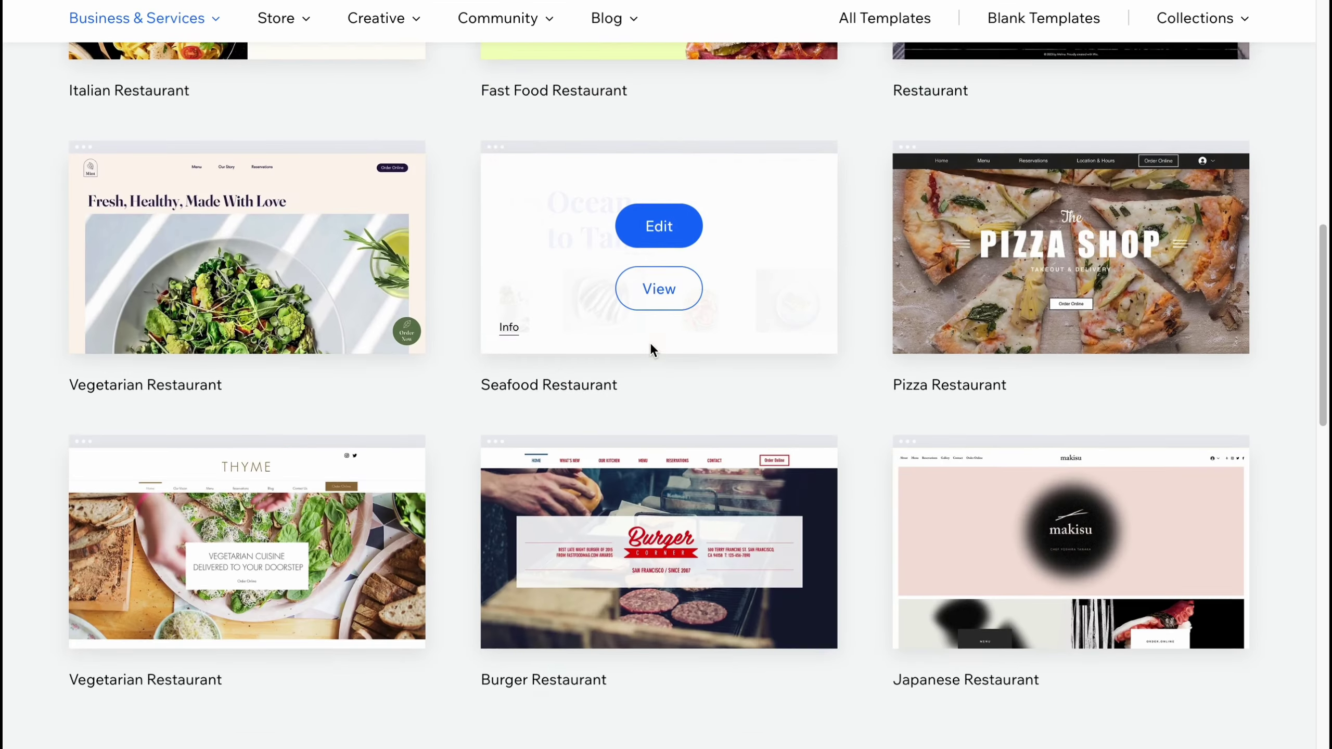
scroll(647, 347, "down", 5)
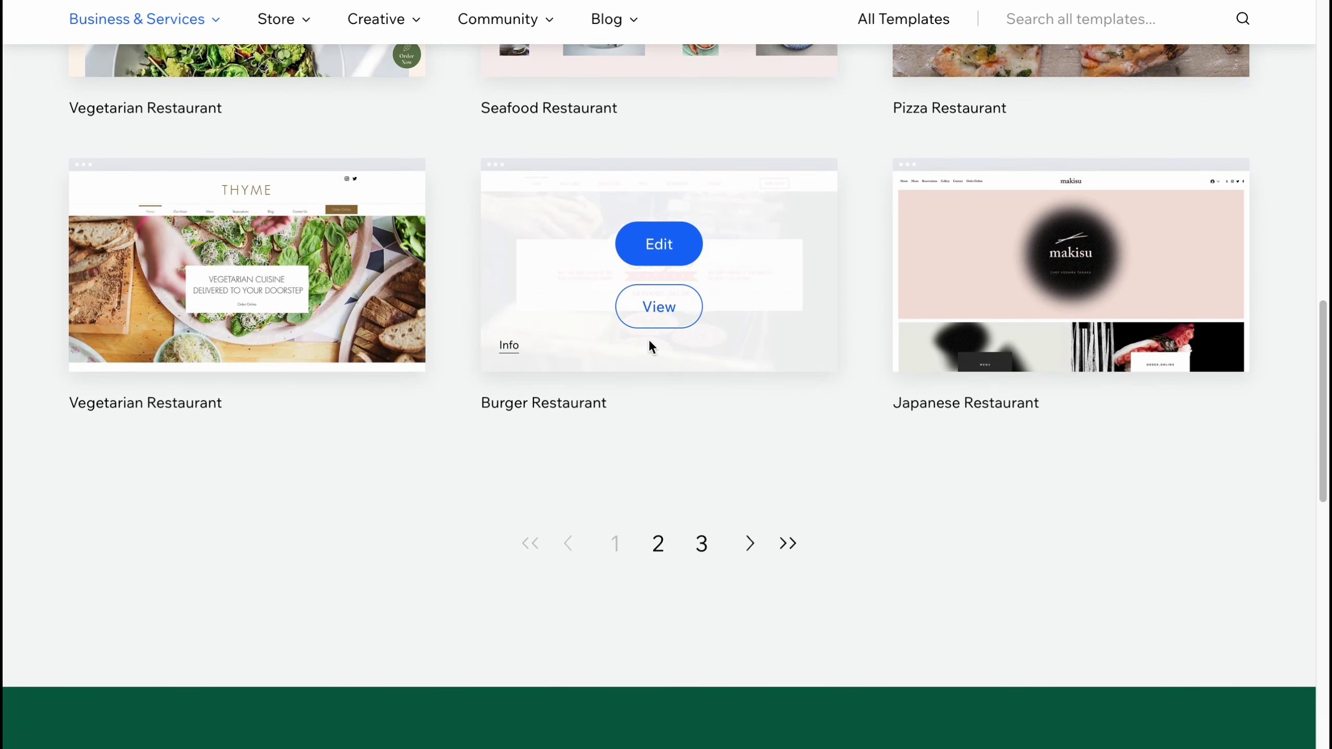
key("Home")
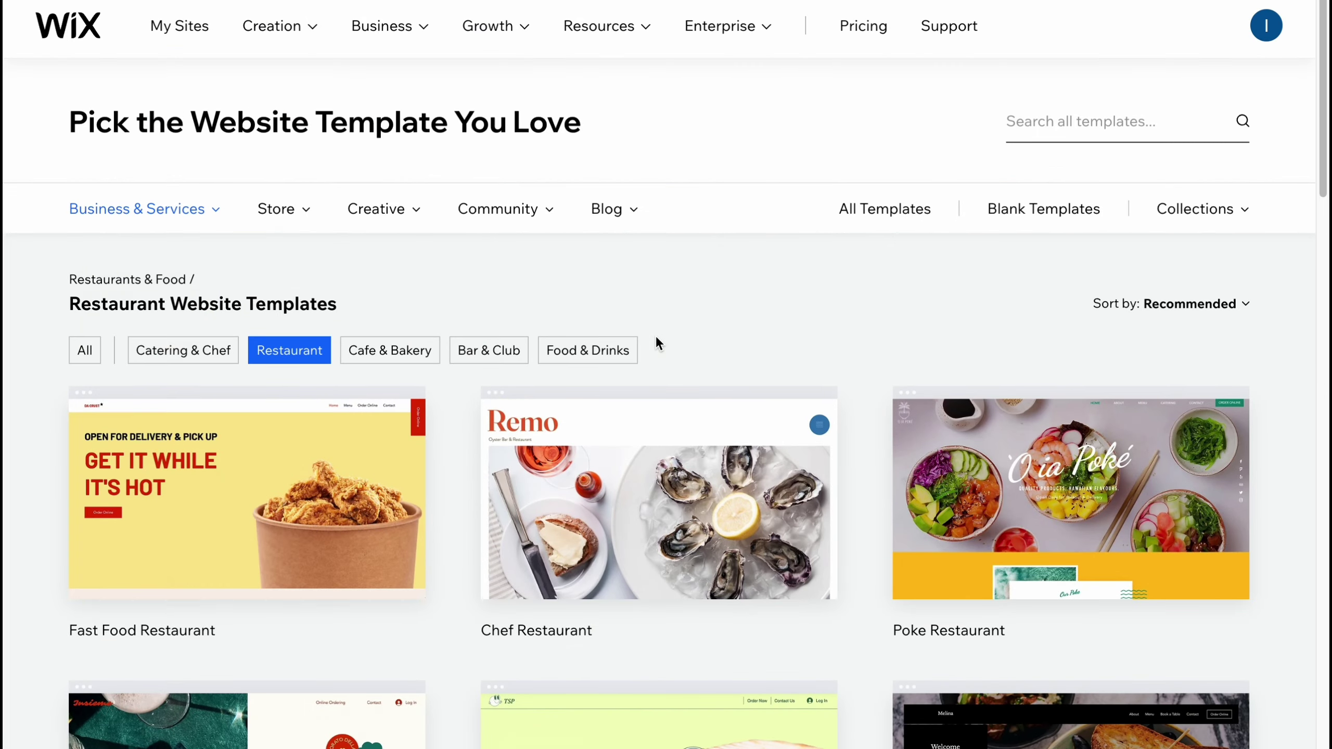
scroll(658, 321, "down", 10)
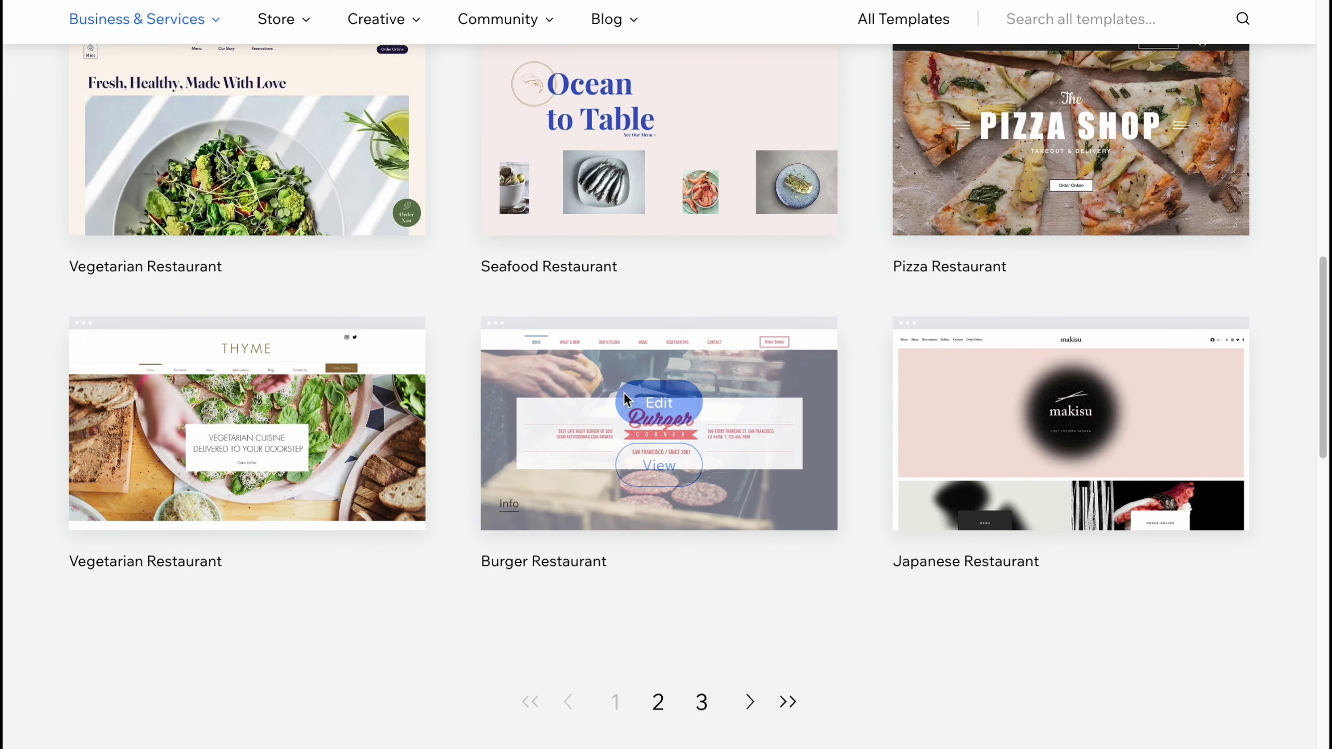
scroll(832, 252, "up", 12)
scroll(831, 252, "up", 1)
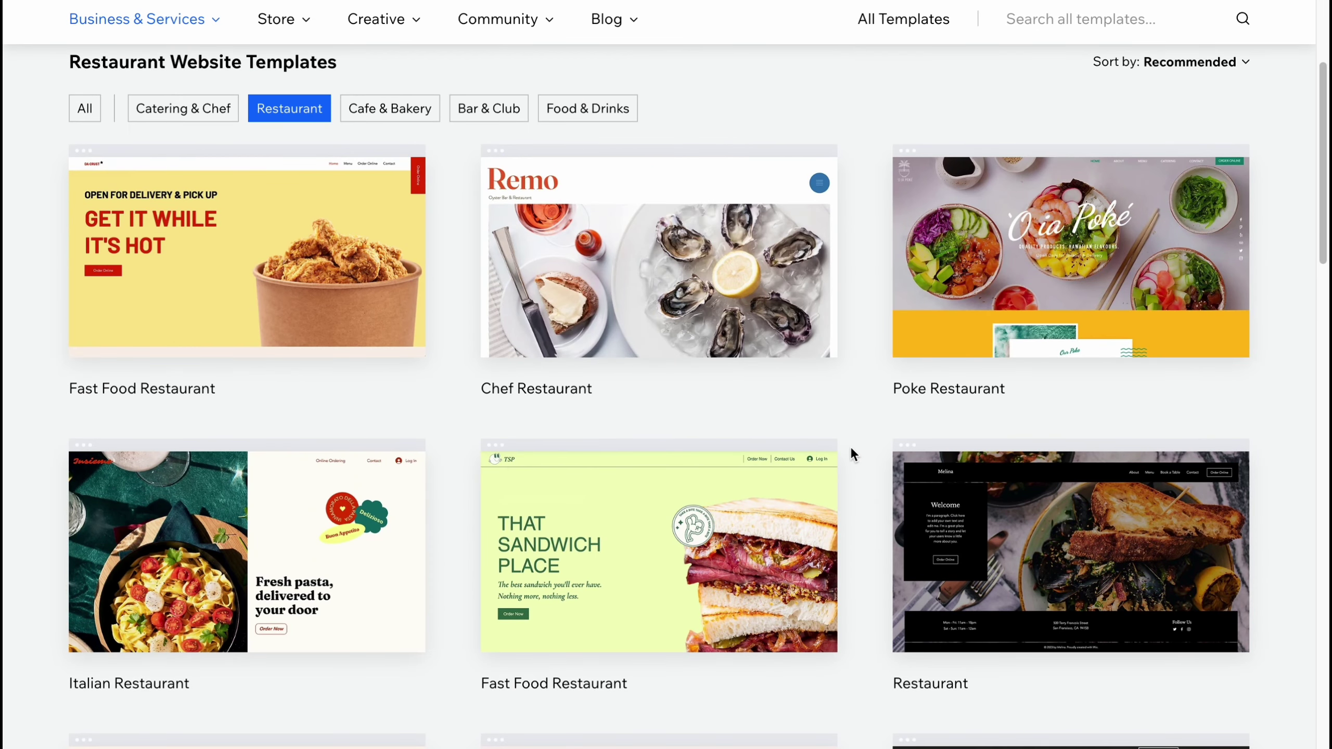
mouse_move(1037, 265)
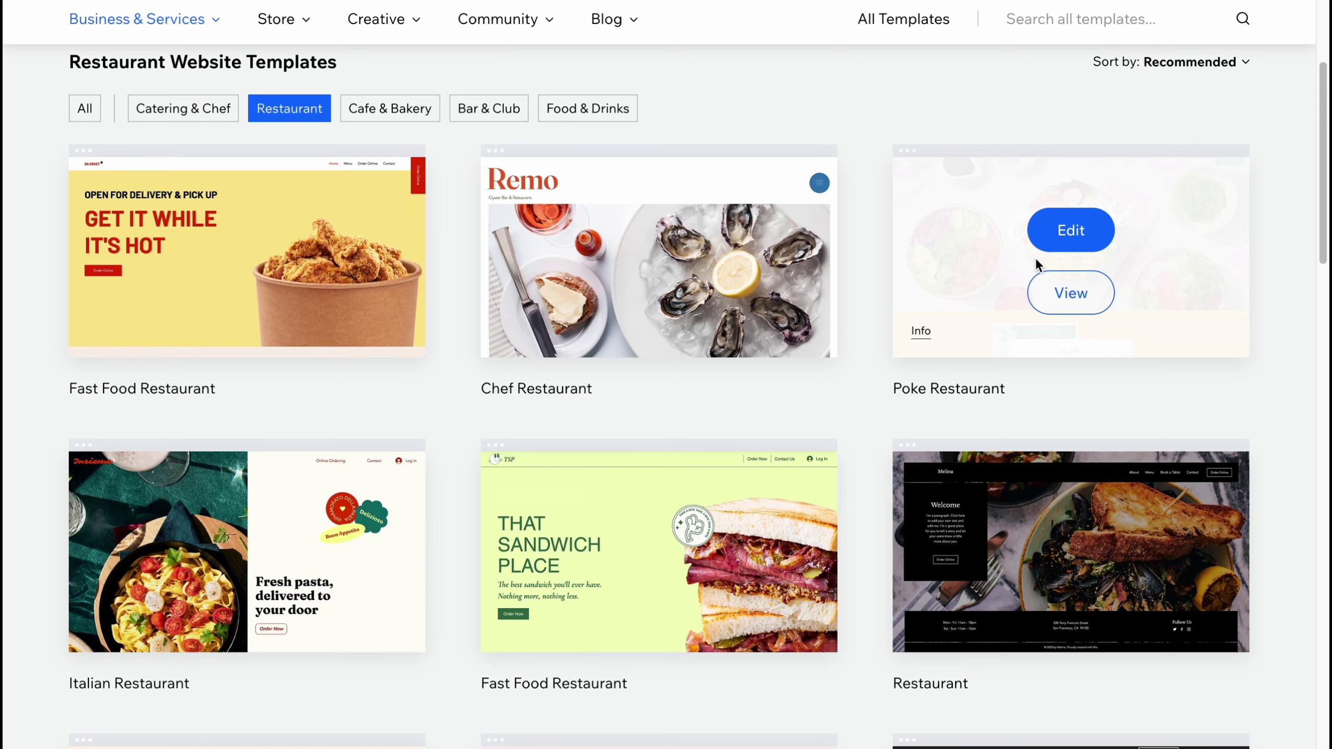
left_click(1070, 291)
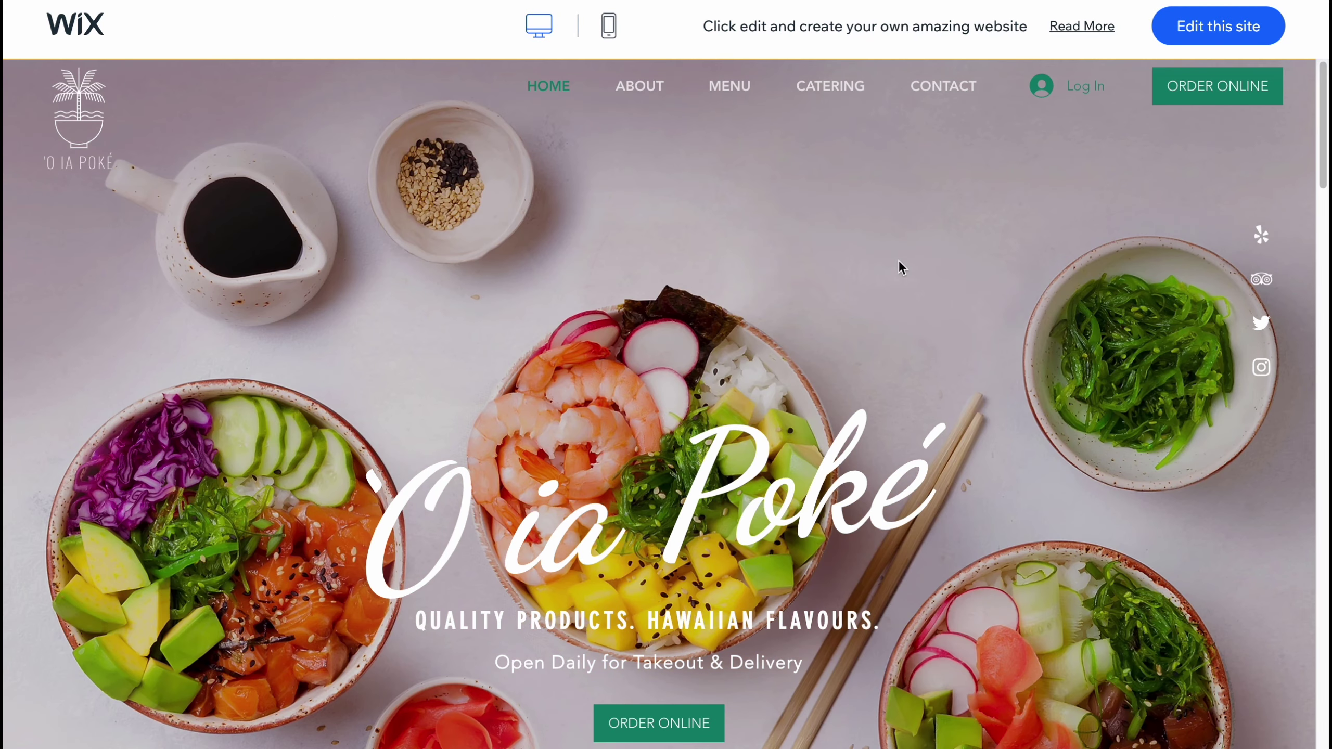
Scroll the 'O ia Poké desktop preview, then check its mobile layout from hero to footer
scroll(558, 339, "down", 10)
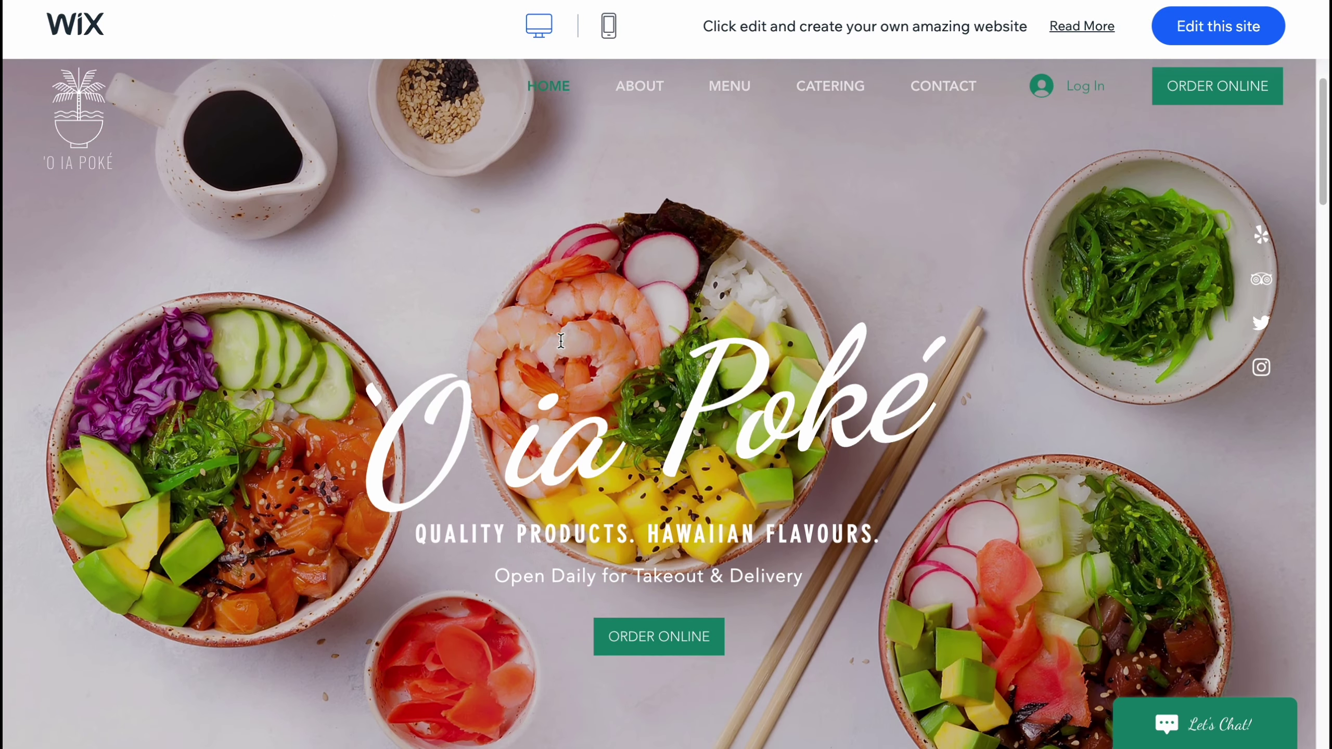
scroll(561, 341, "down", 10)
scroll(561, 338, "up", 15)
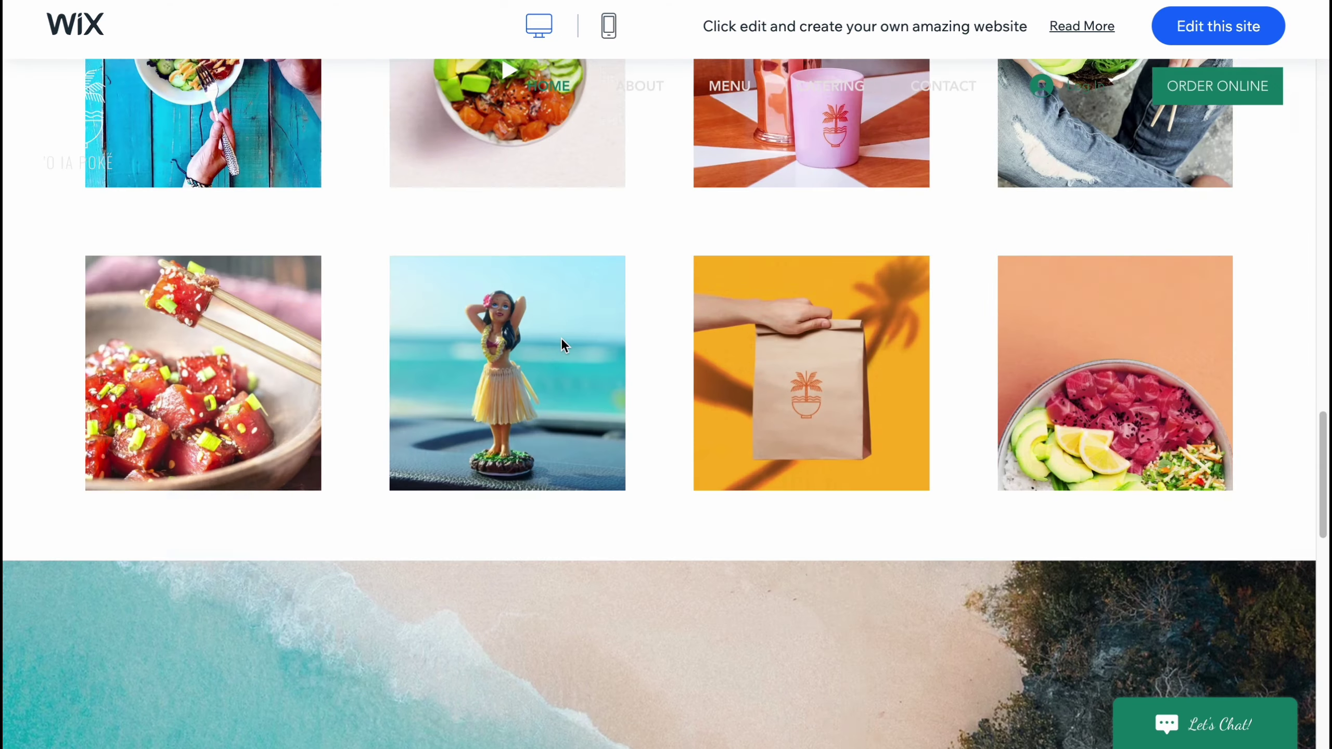
left_click(606, 25)
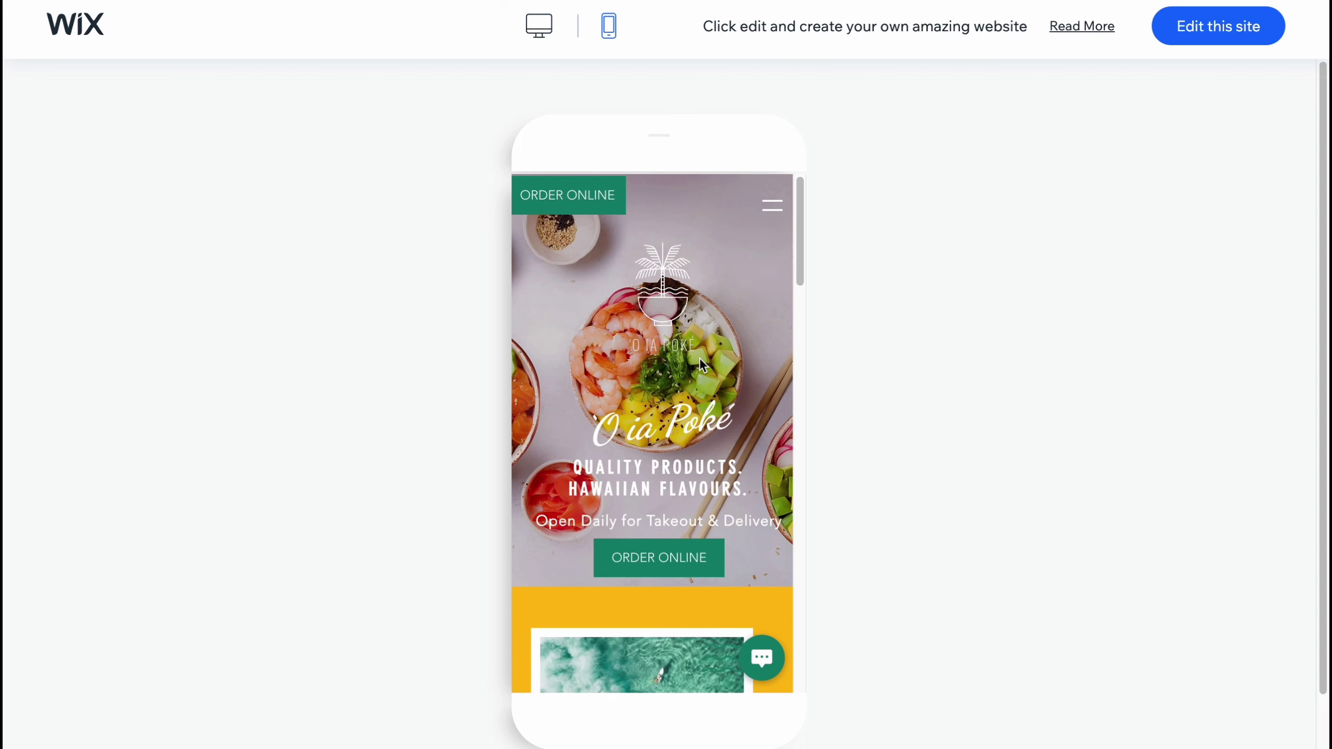
scroll(698, 365, "down", 10)
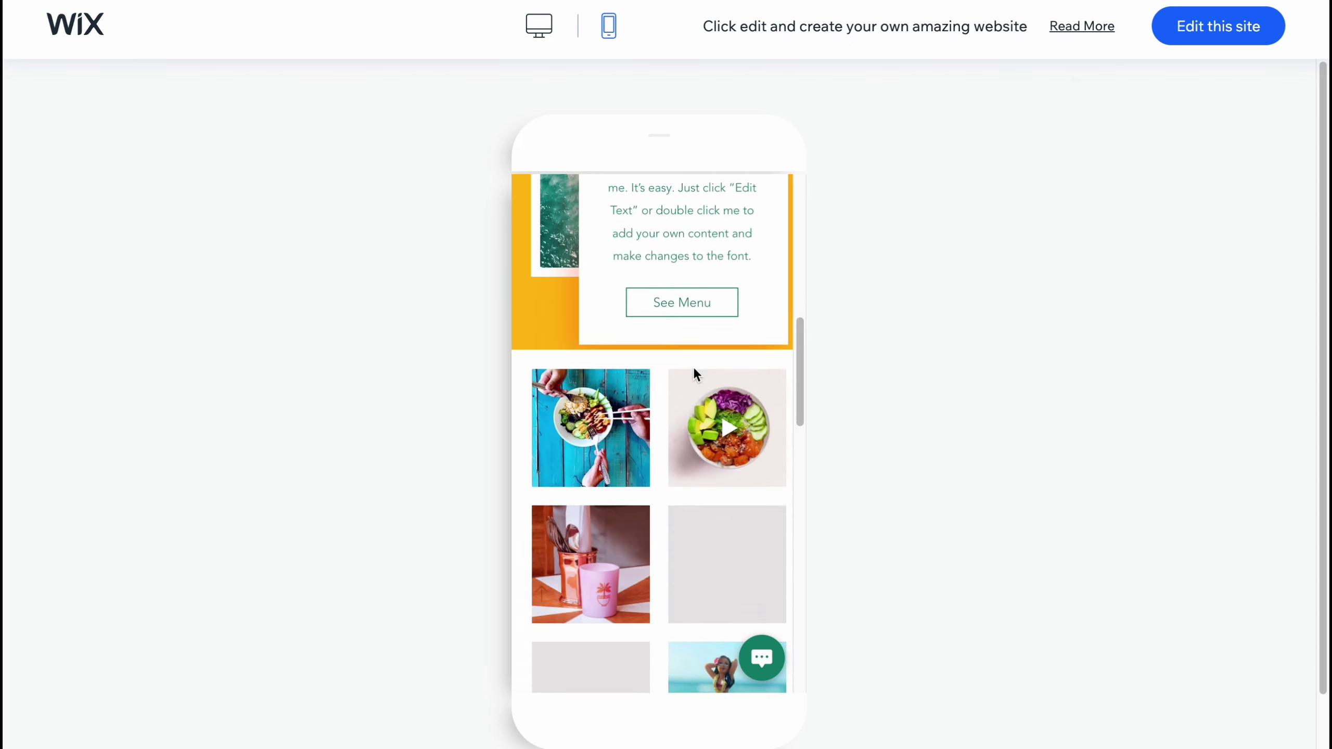
scroll(693, 368, "down", 10)
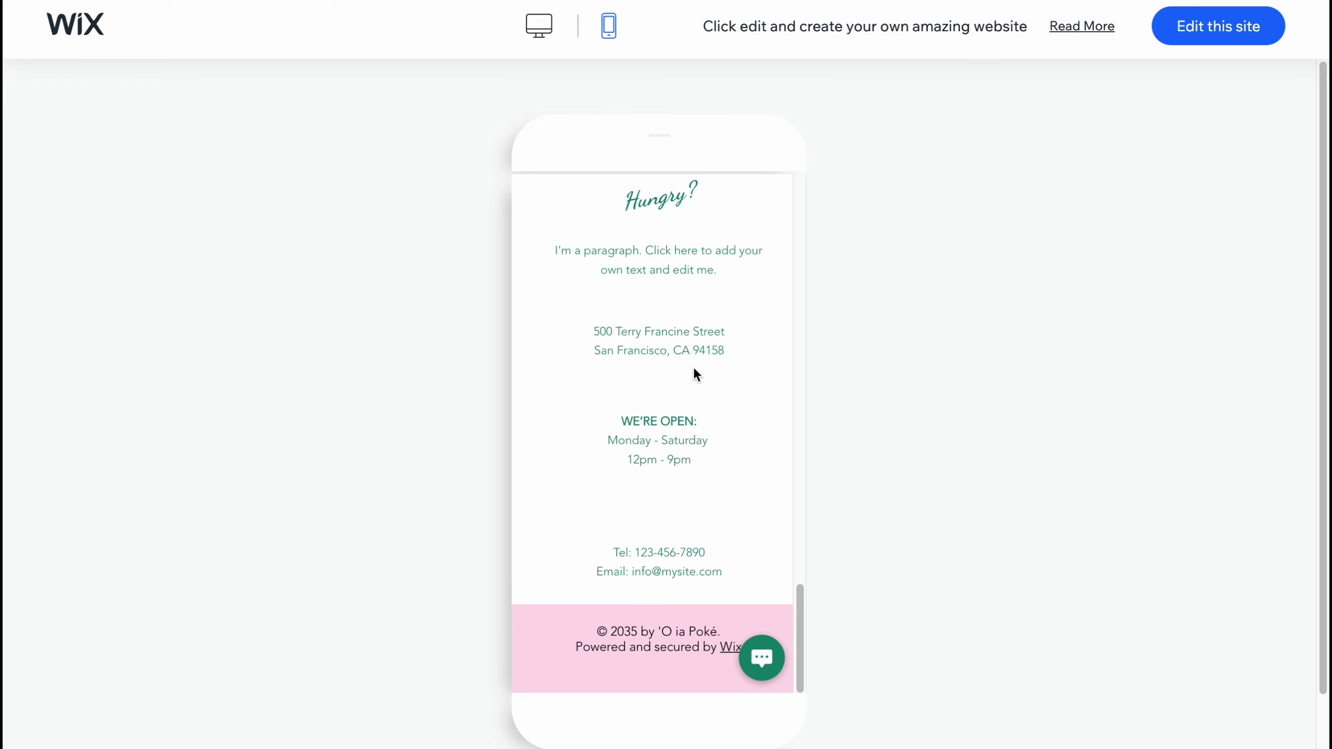
scroll(693, 374, "up", 20)
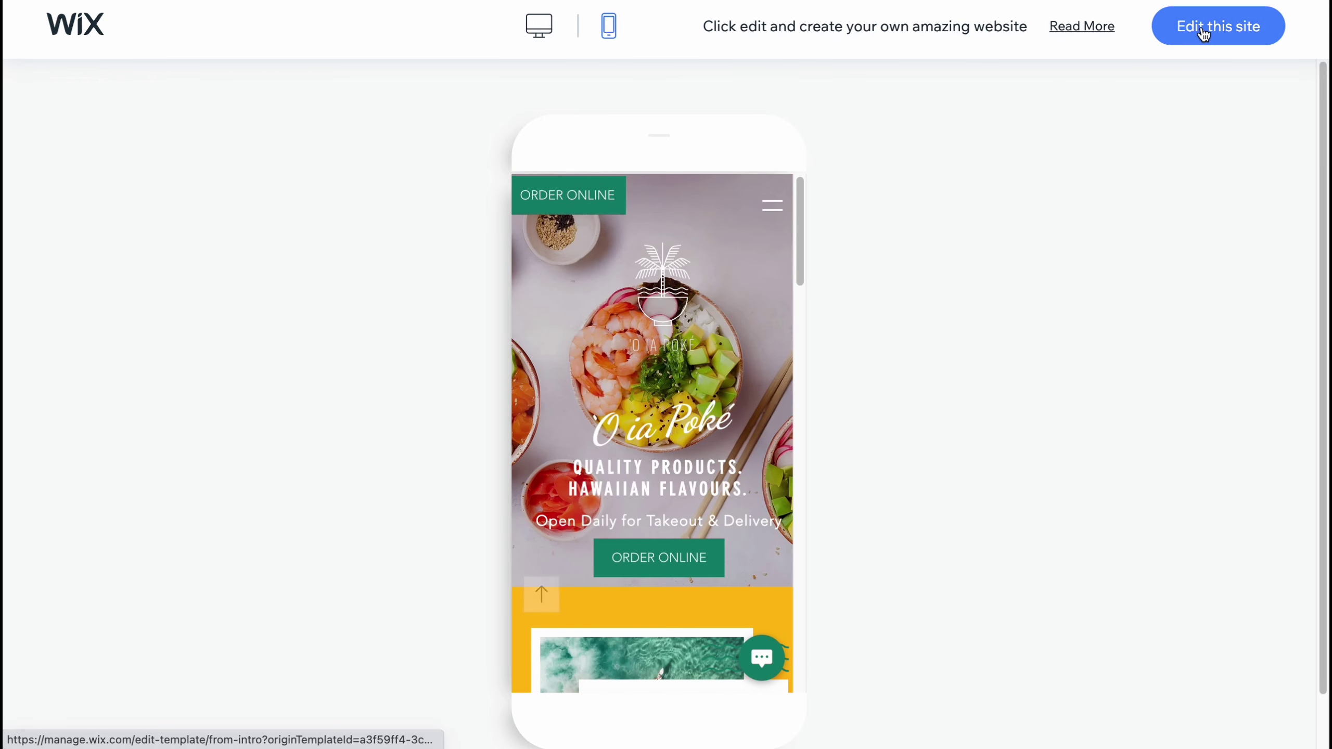
Open the 'O ia Poké template in the Wix Editor
left_click(1203, 34)
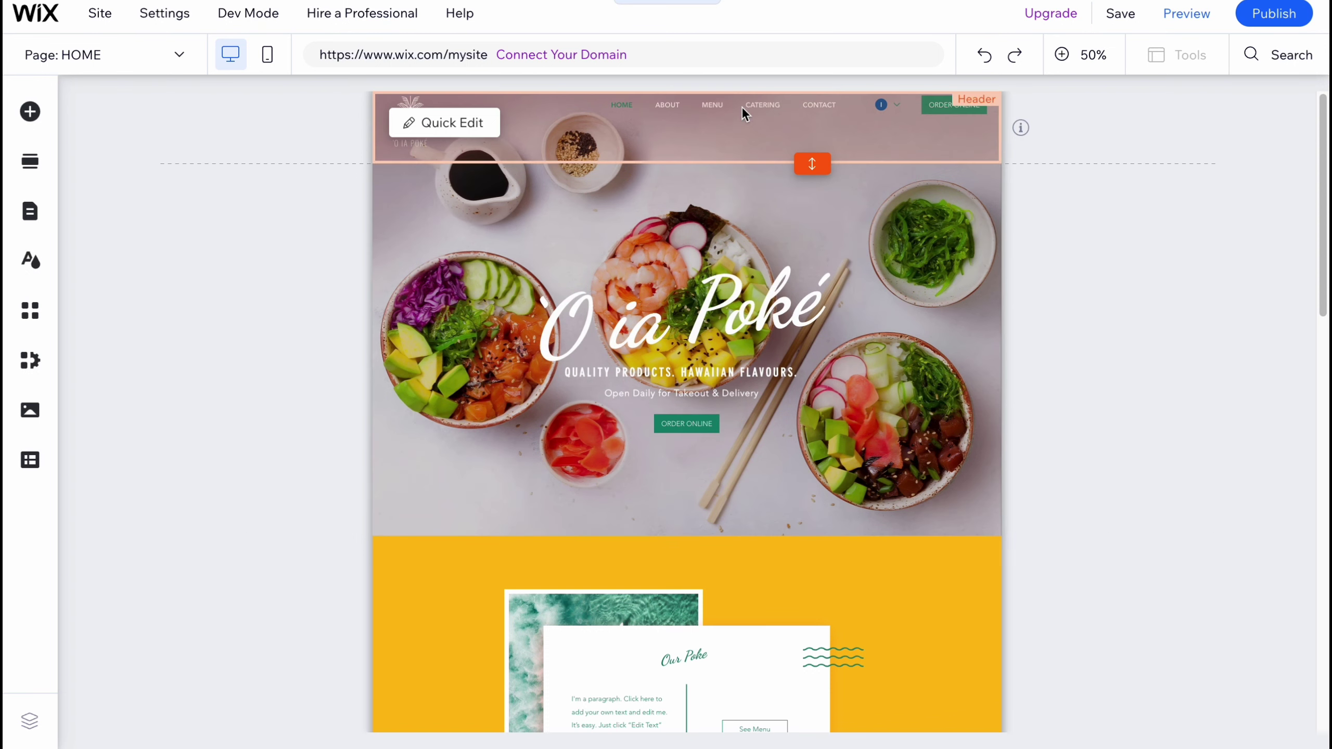
scroll(700, 476, "down", 10)
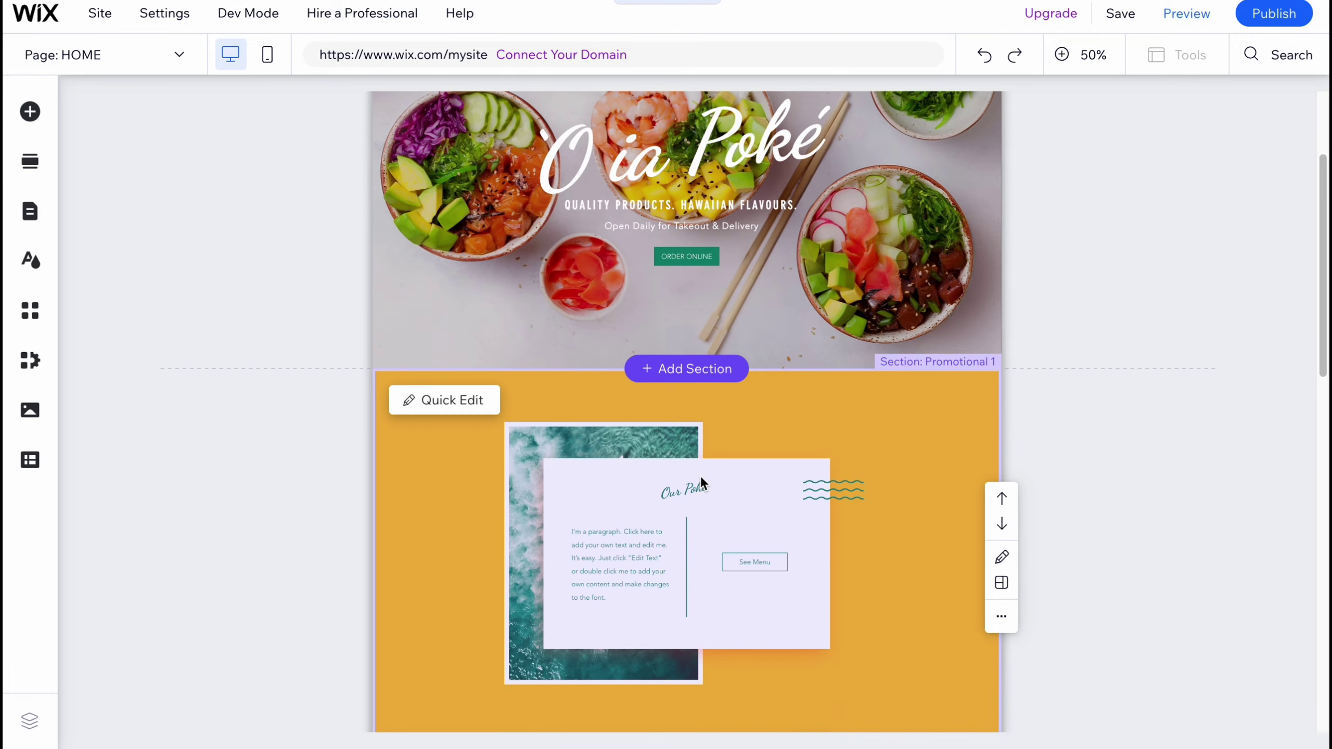
scroll(680, 452, "down", 3)
scroll(689, 456, "up", 15)
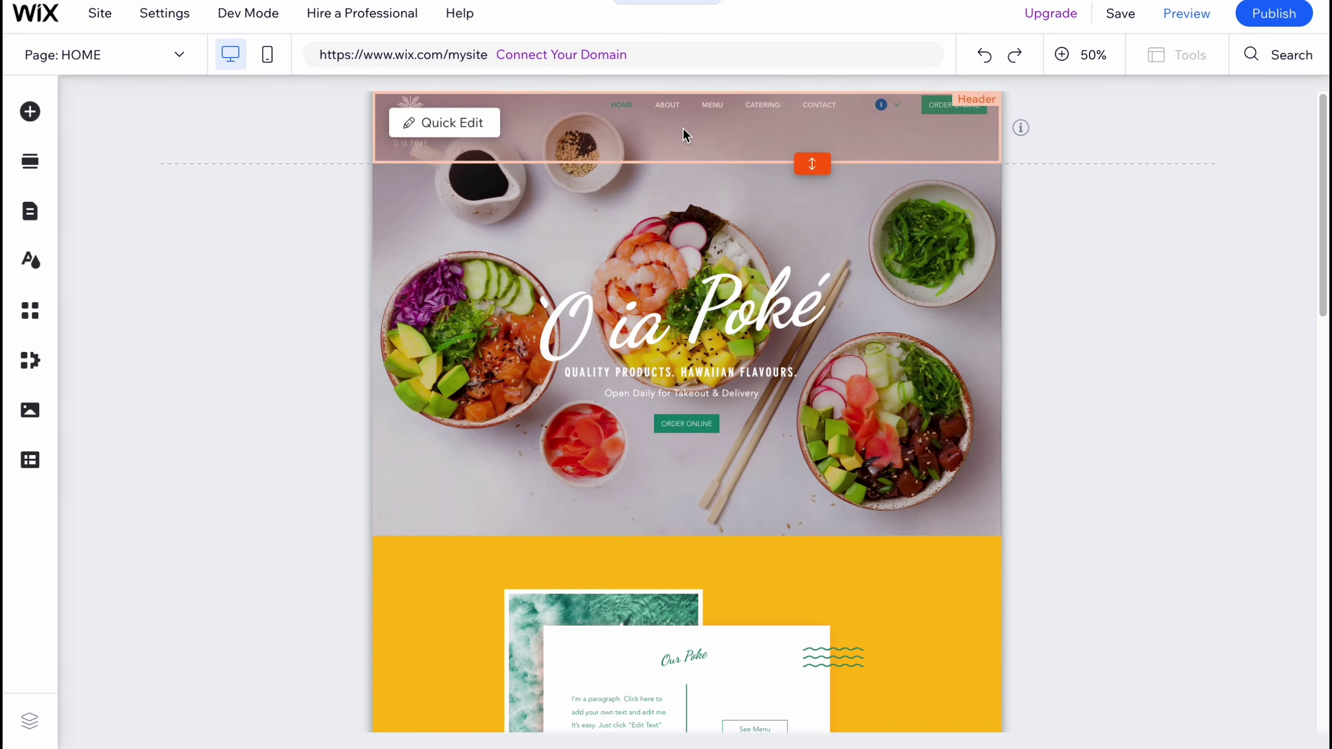
scroll(682, 127, "down", 15)
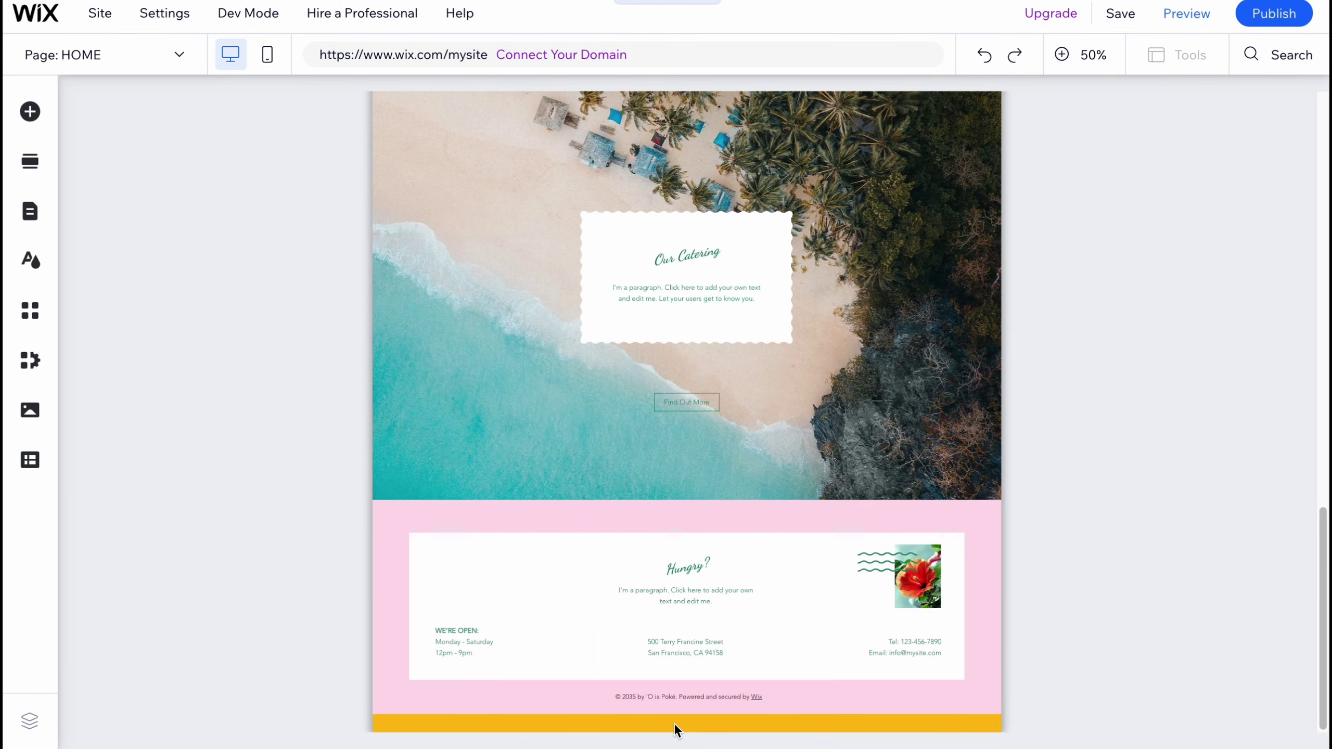
scroll(775, 529, "up", 5)
scroll(777, 461, "up", 4)
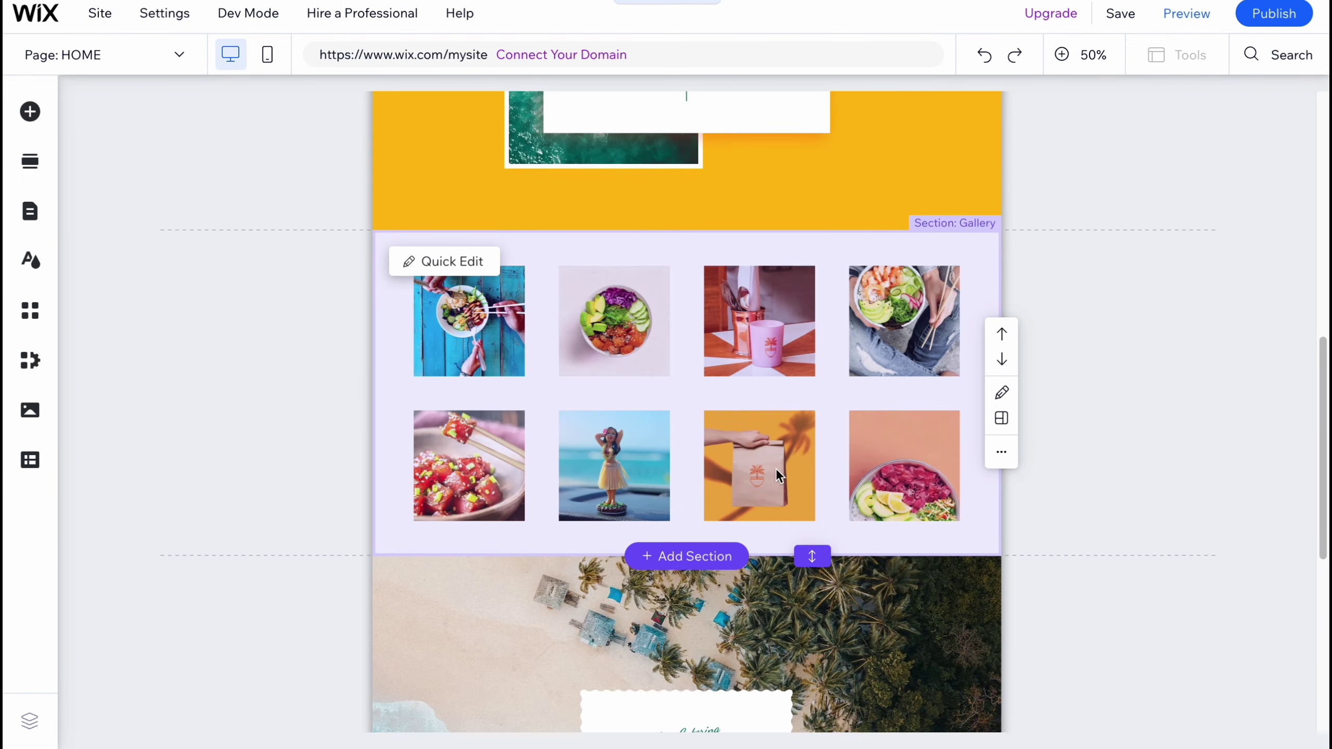
scroll(744, 394, "up", 4)
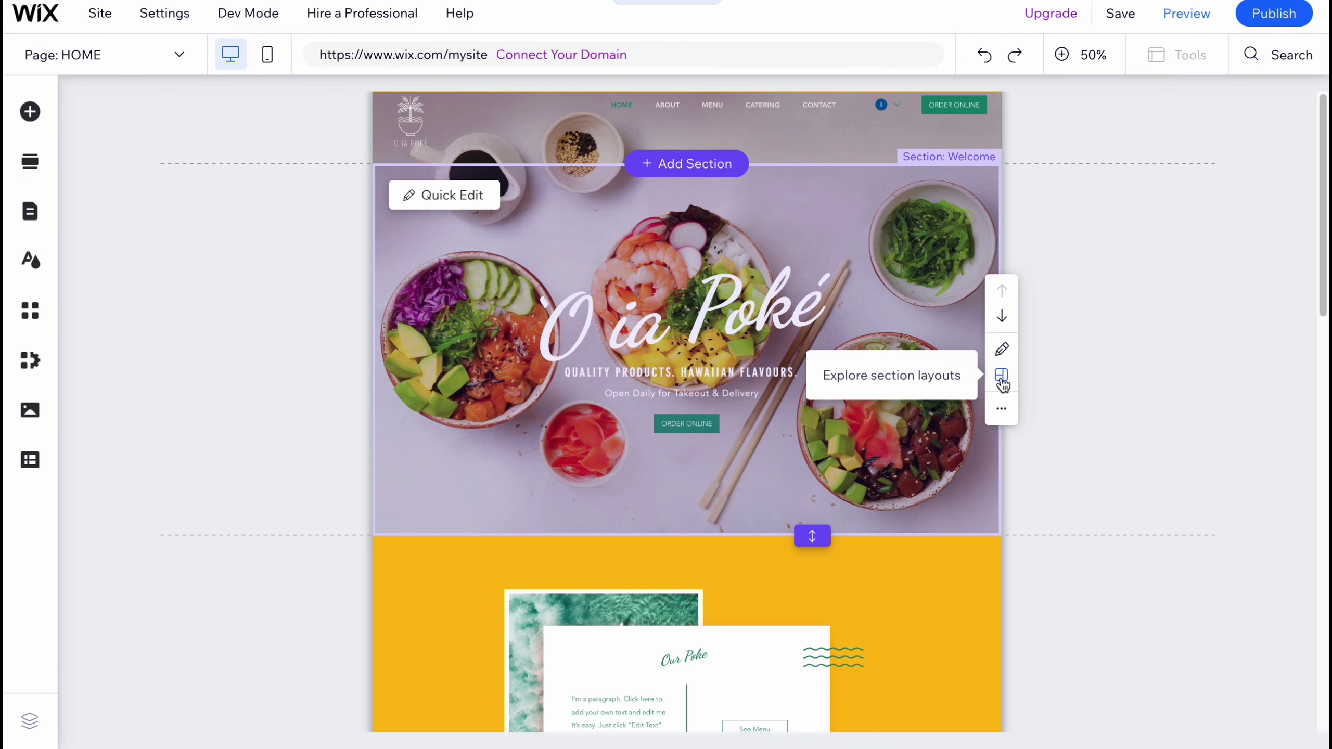
Add the third Team layout, tagline 'Dedication. Expertise. Passion.', above the Welcome section
left_click(688, 165)
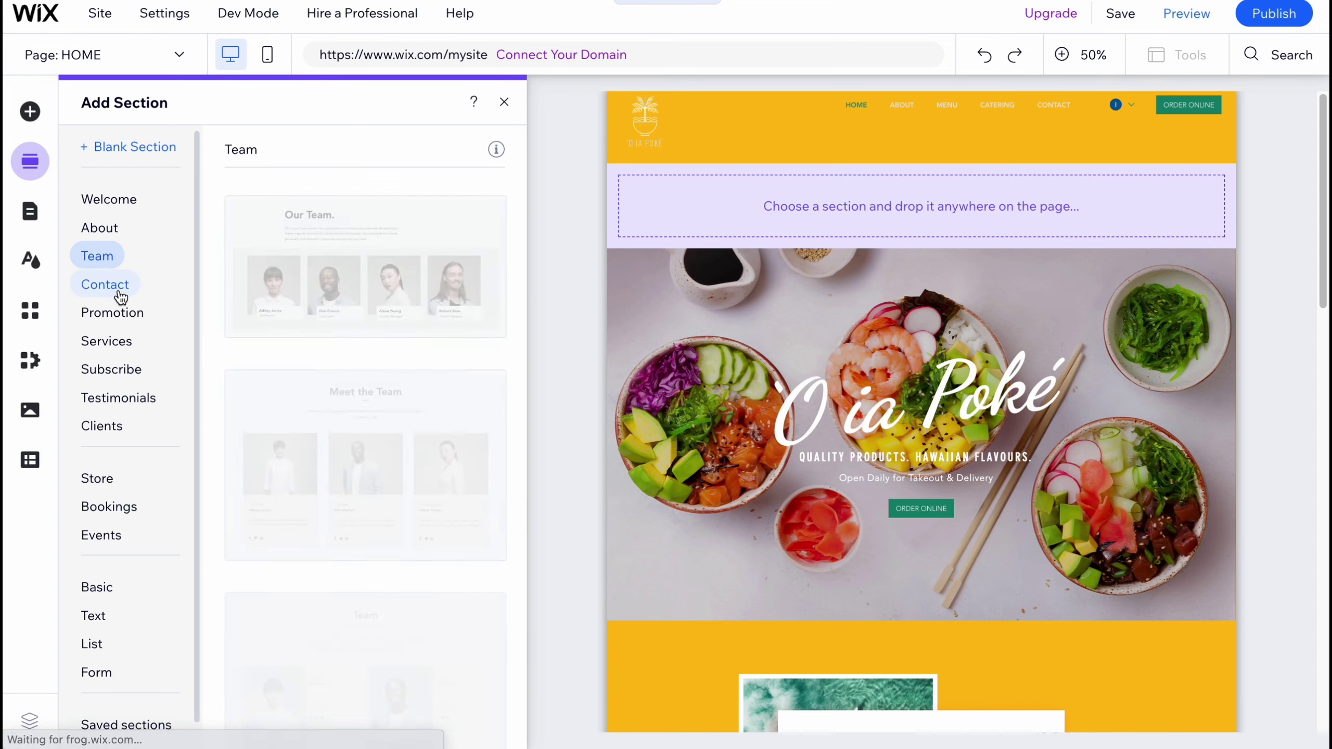
mouse_move(119, 292)
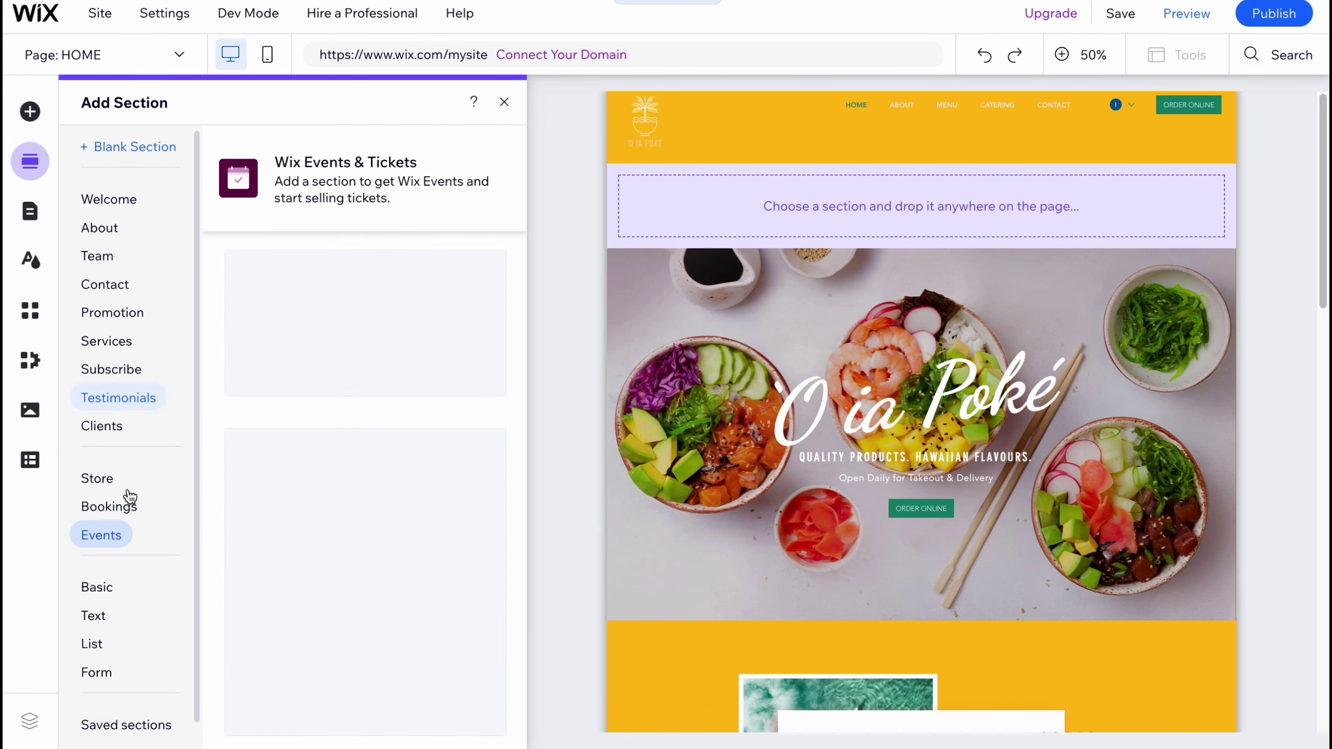
scroll(120, 446, "down", 1)
scroll(109, 370, "up", 1)
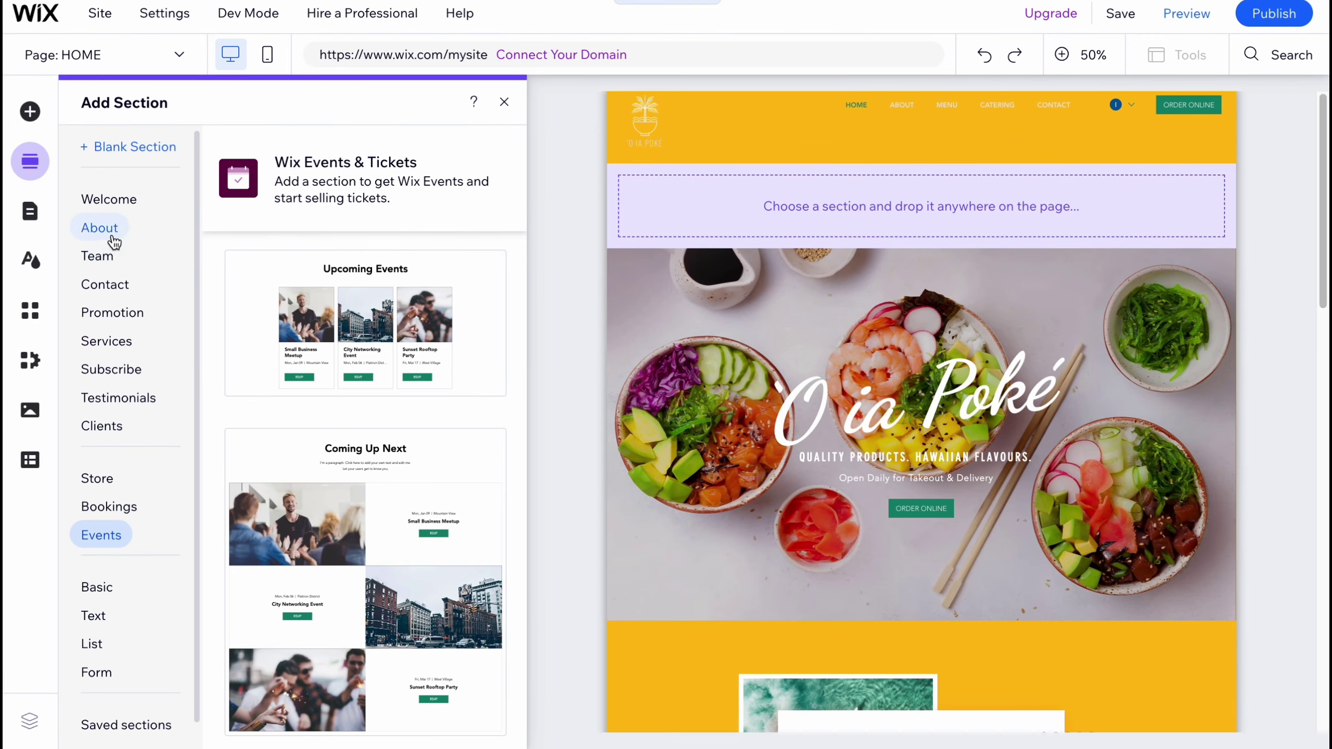
left_click(99, 255)
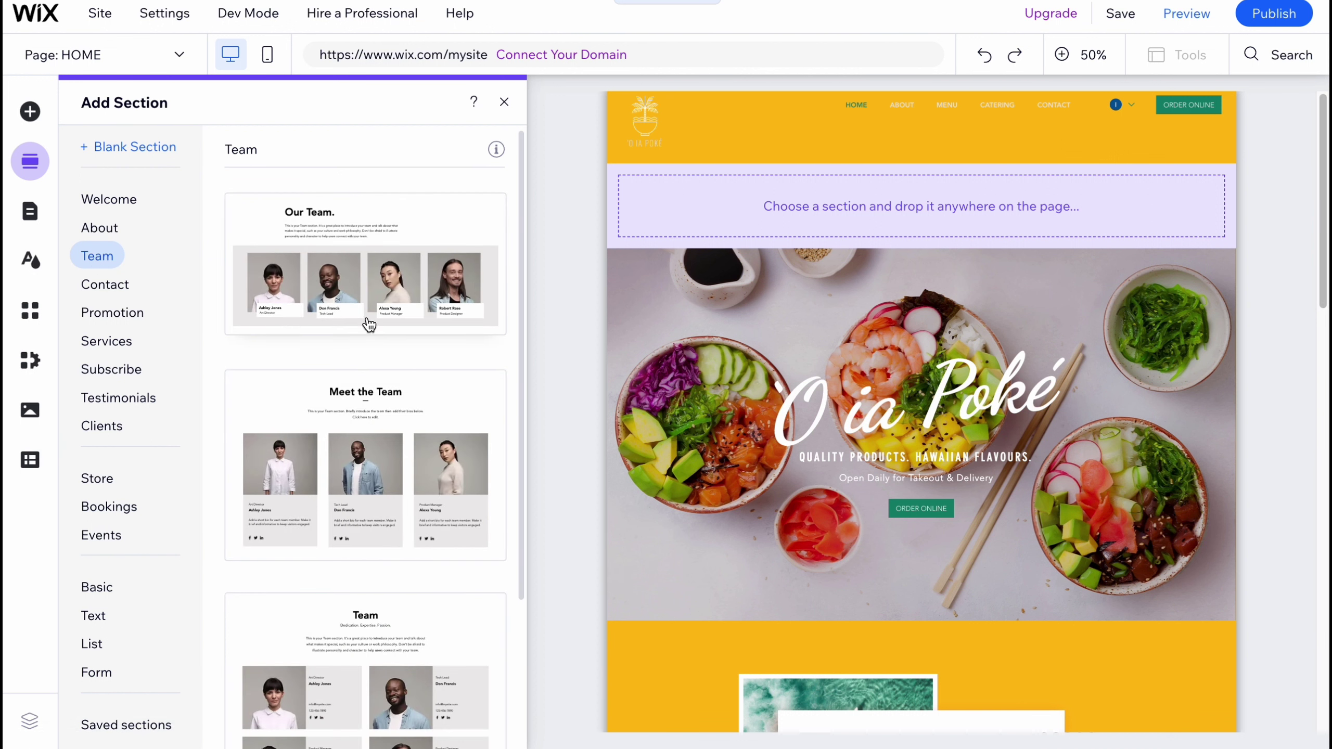
scroll(369, 321, "down", 3)
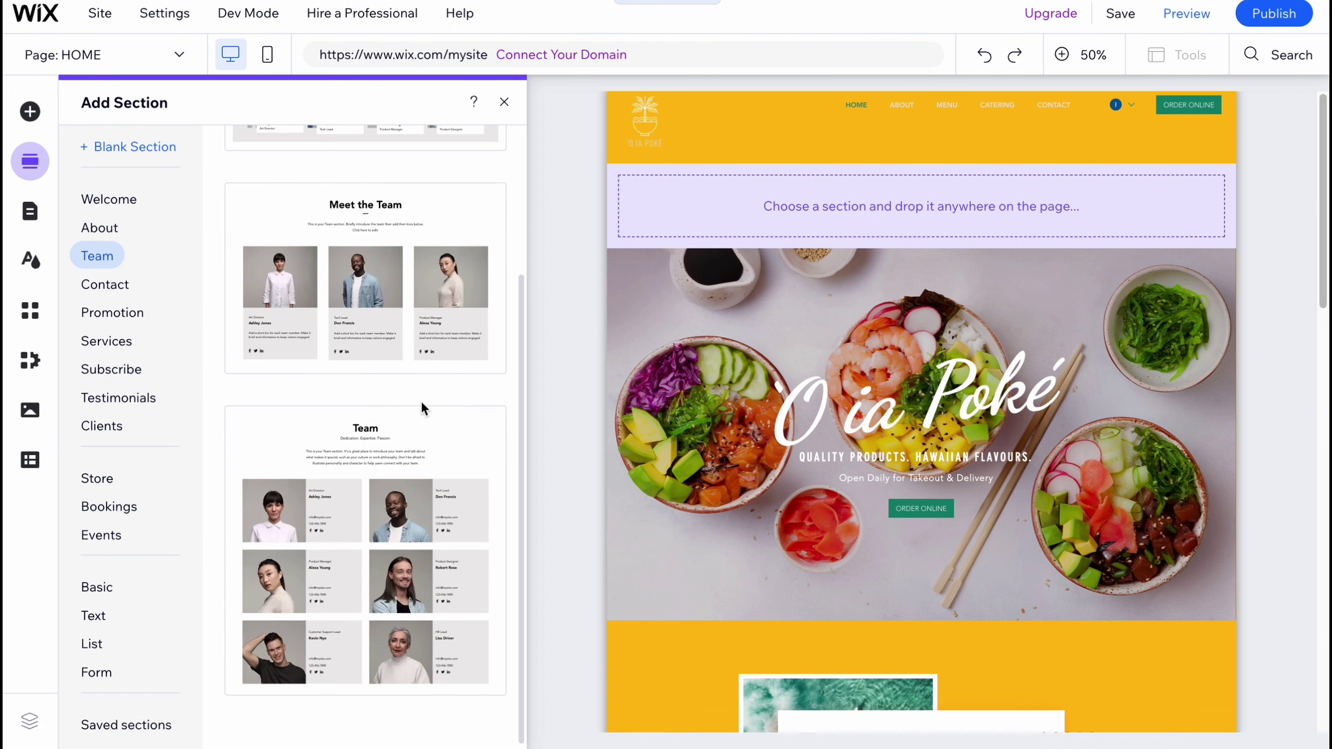
left_click(439, 451)
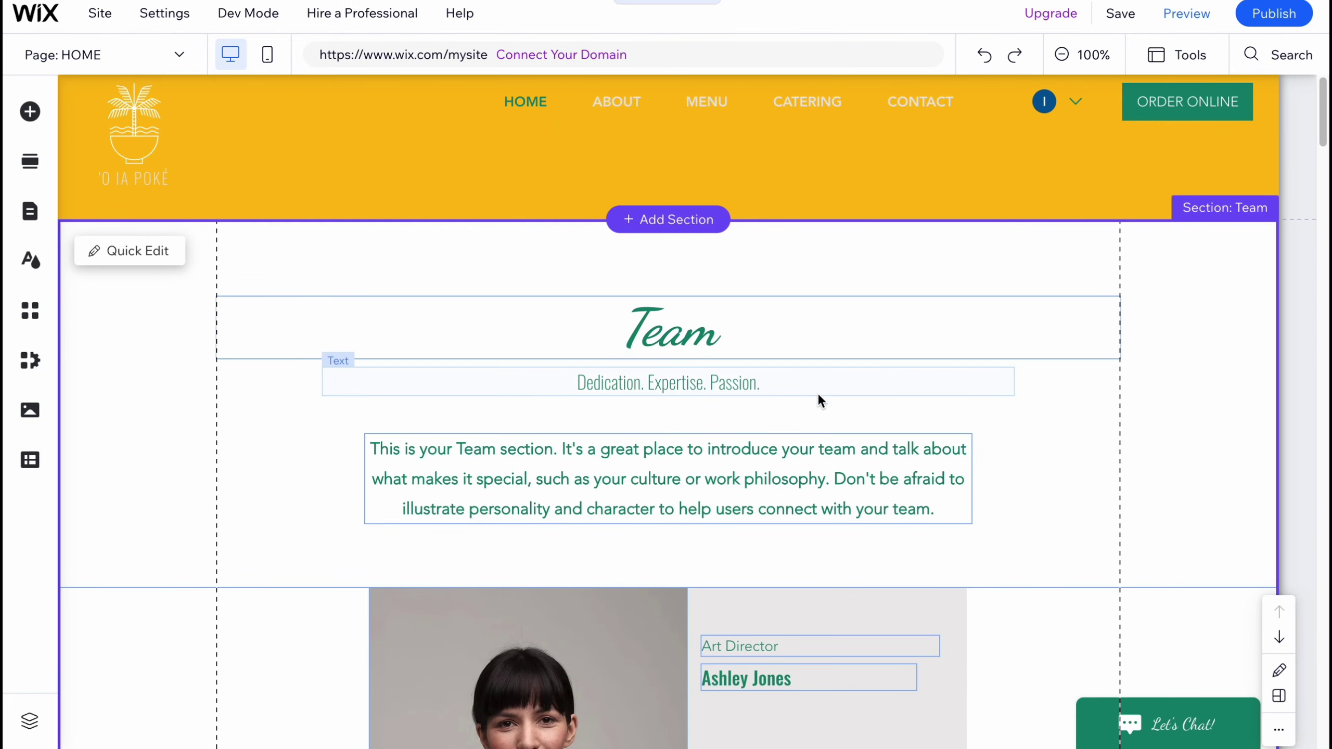
scroll(845, 362, "down", 1)
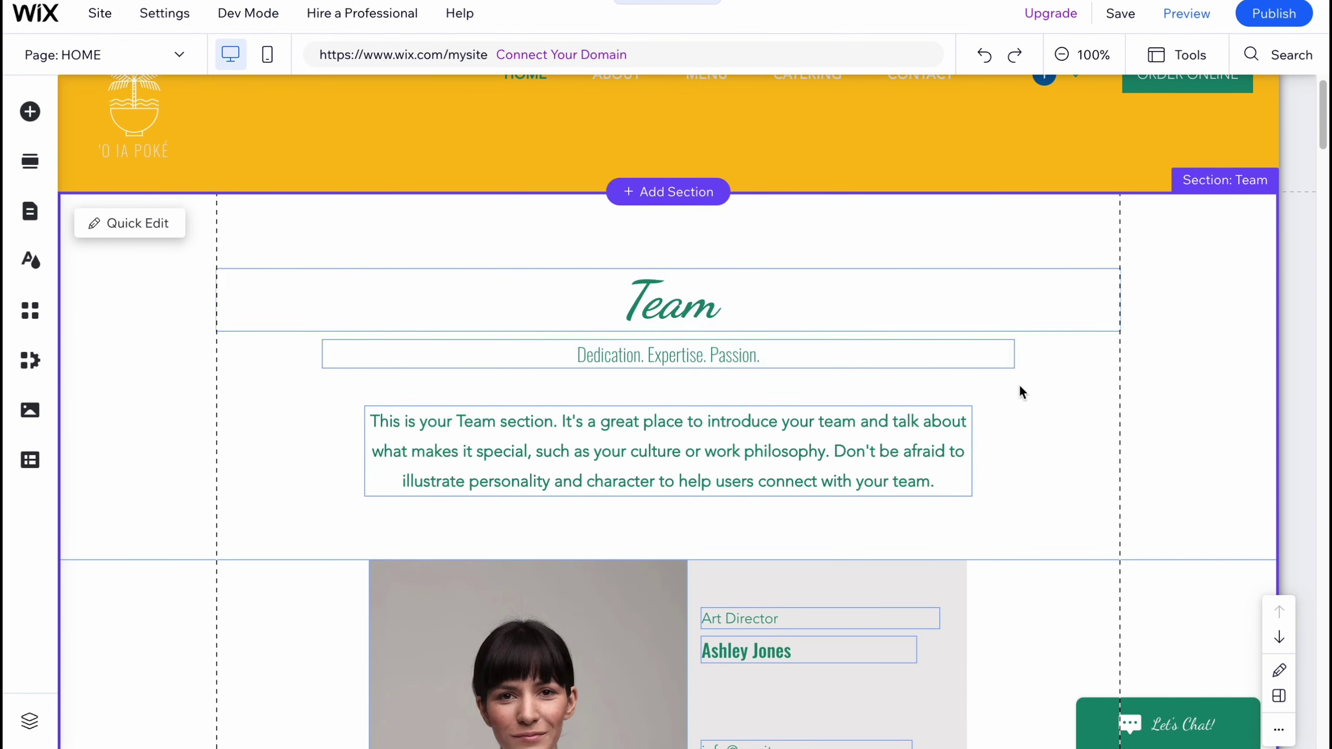
scroll(1044, 372, "down", 4)
scroll(1101, 357, "up", 4)
left_click(1275, 632)
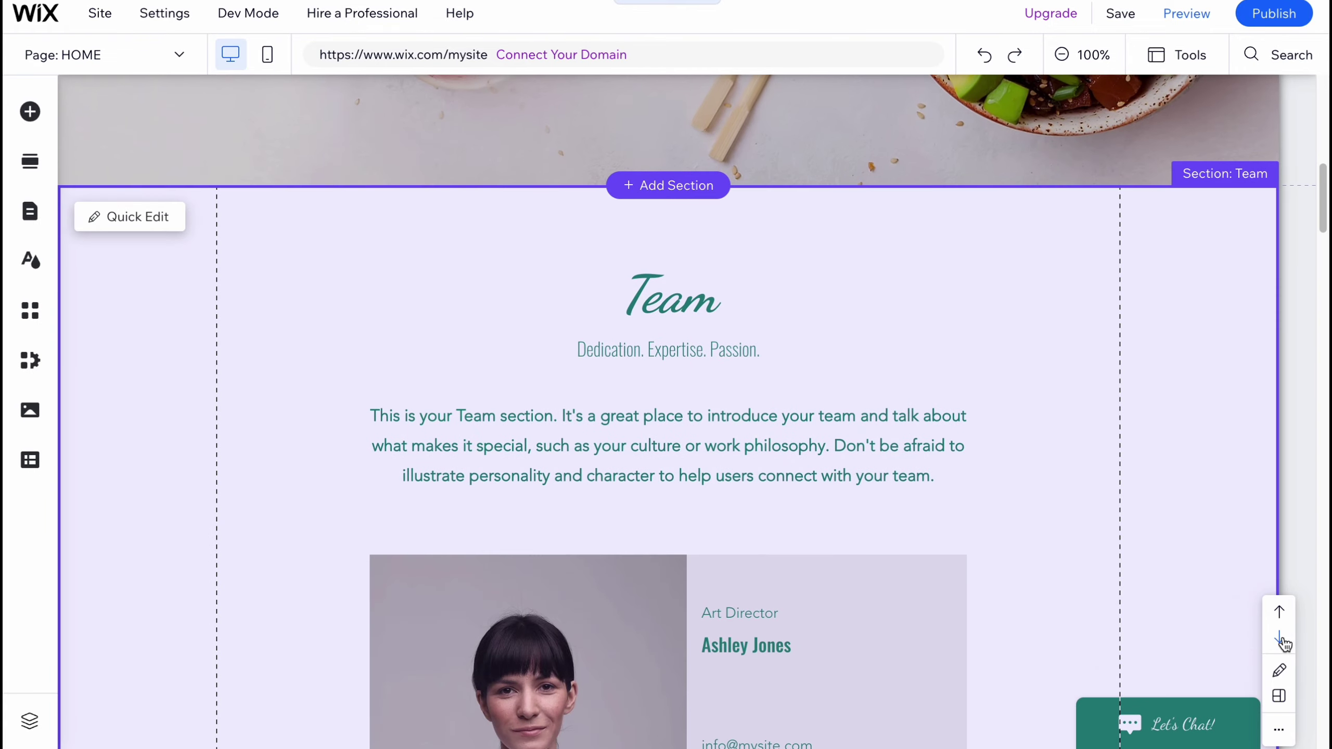
left_click(1279, 638)
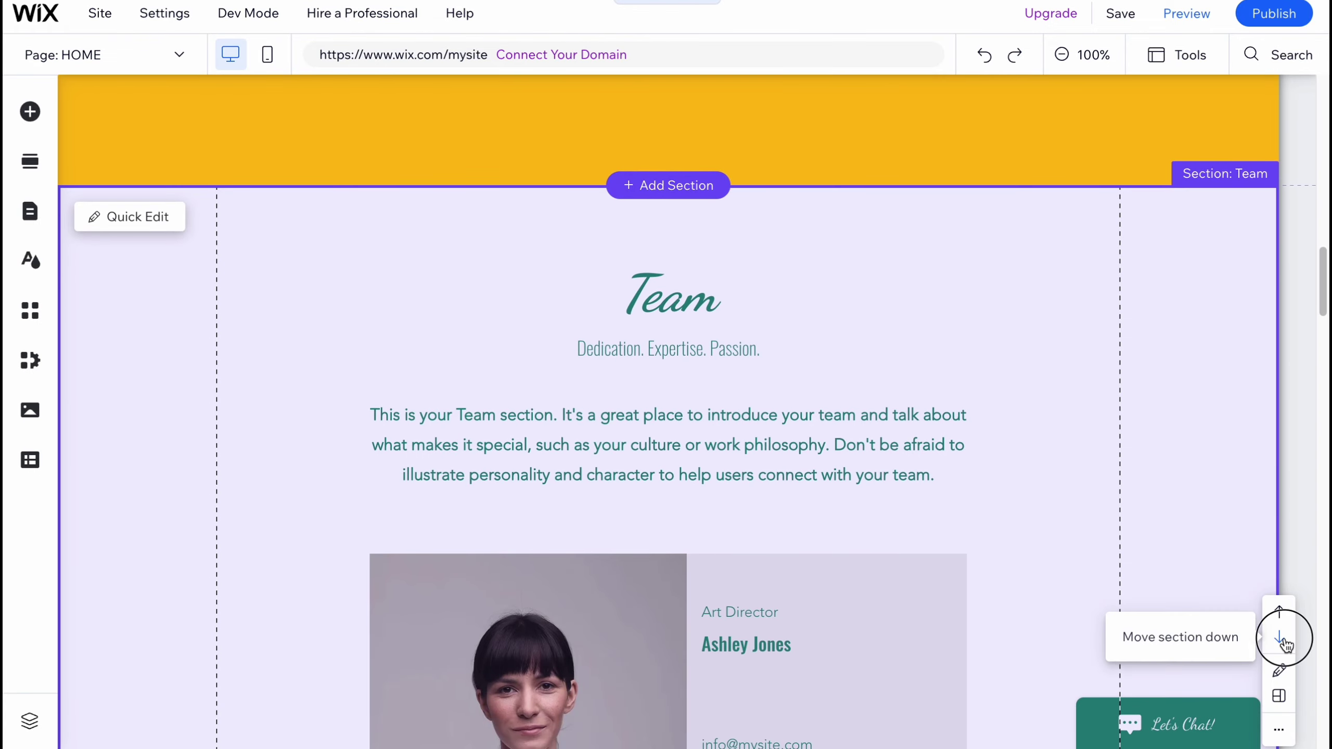
left_click(1281, 639)
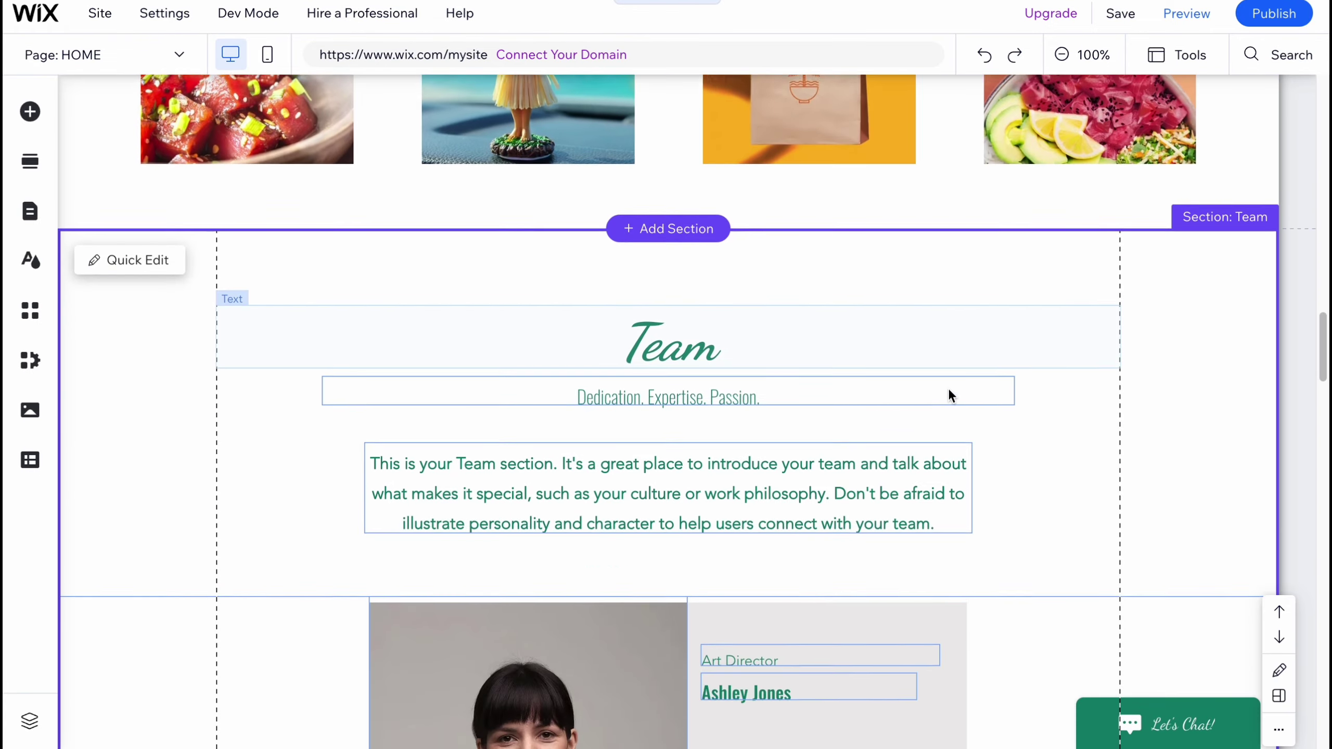
scroll(924, 257, "up", 4)
scroll(923, 257, "up", 6)
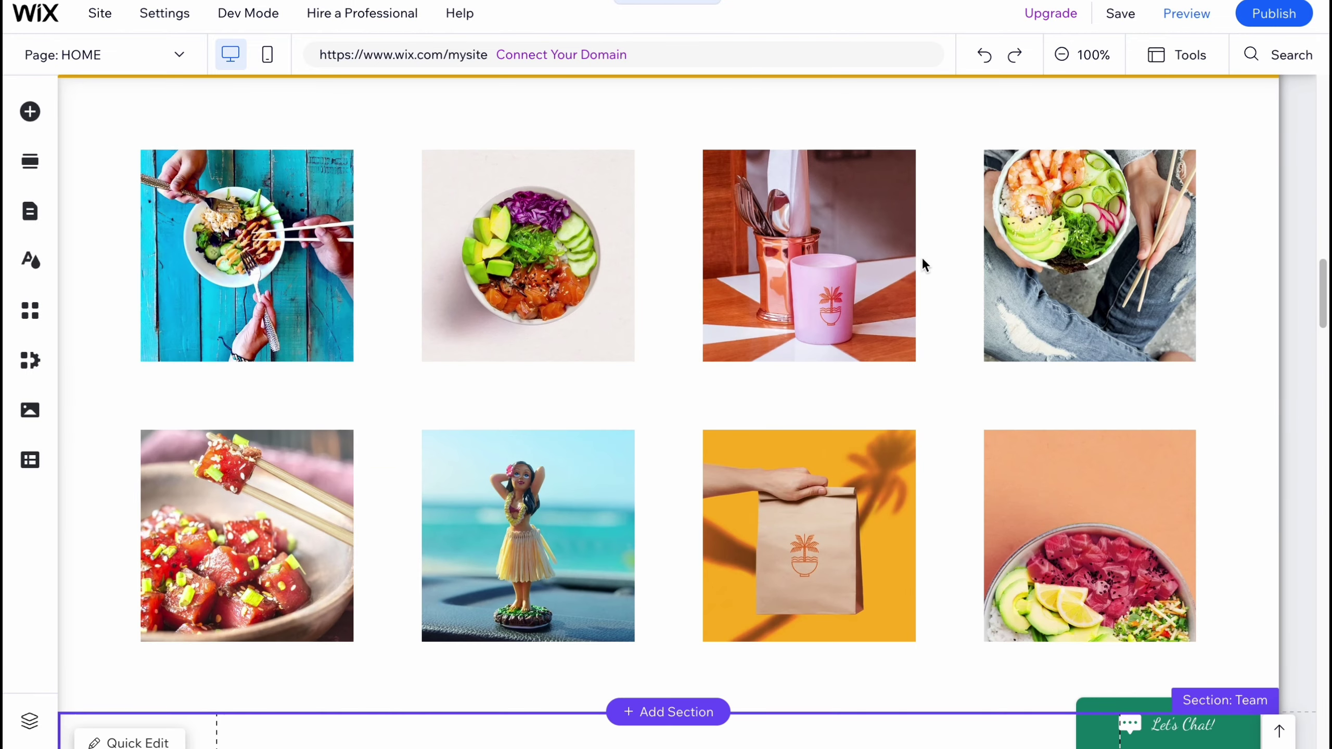
scroll(923, 260, "up", 3)
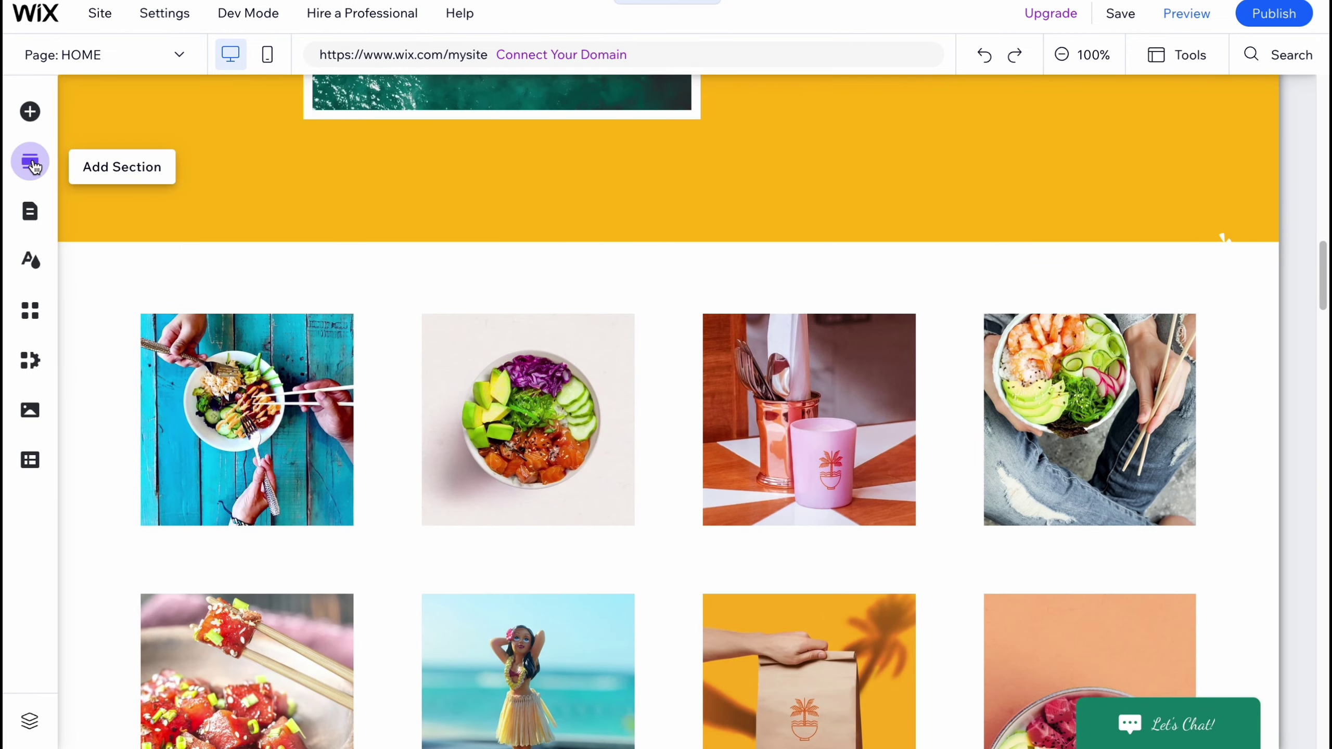
left_click(32, 163)
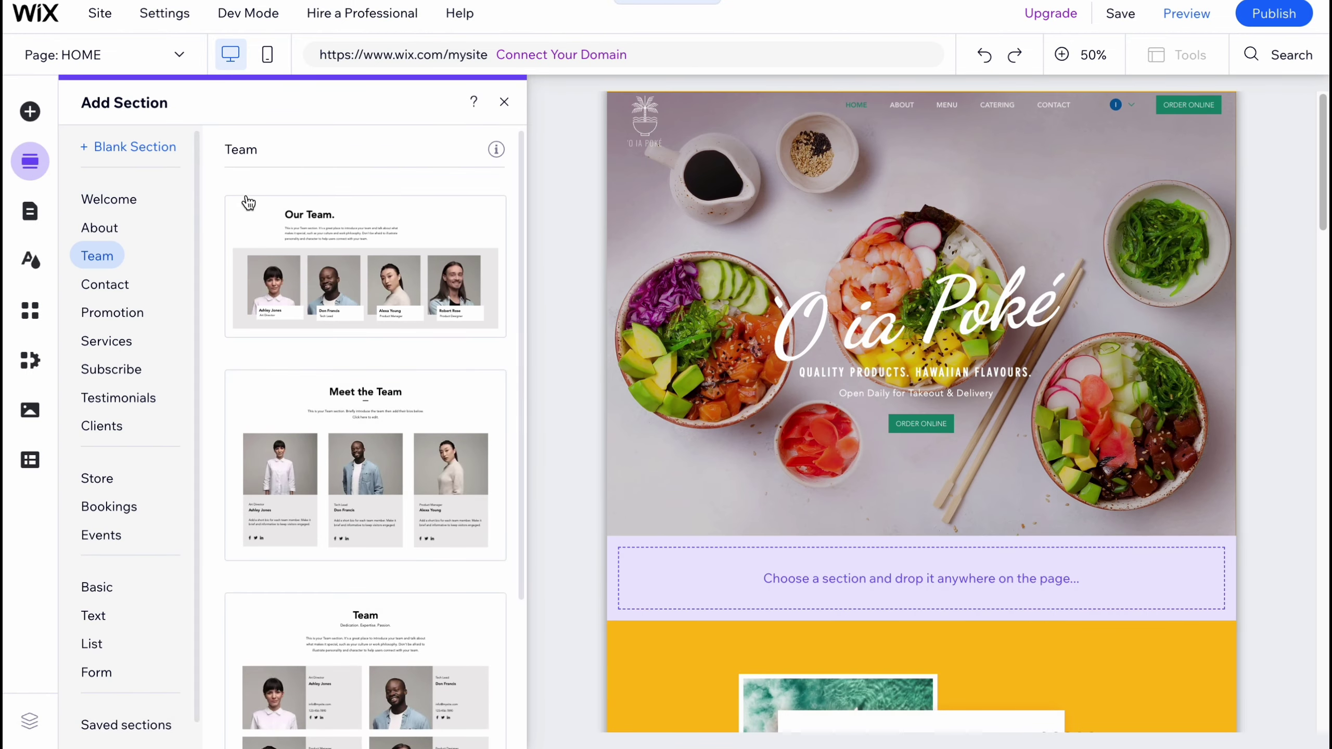
left_click(242, 240)
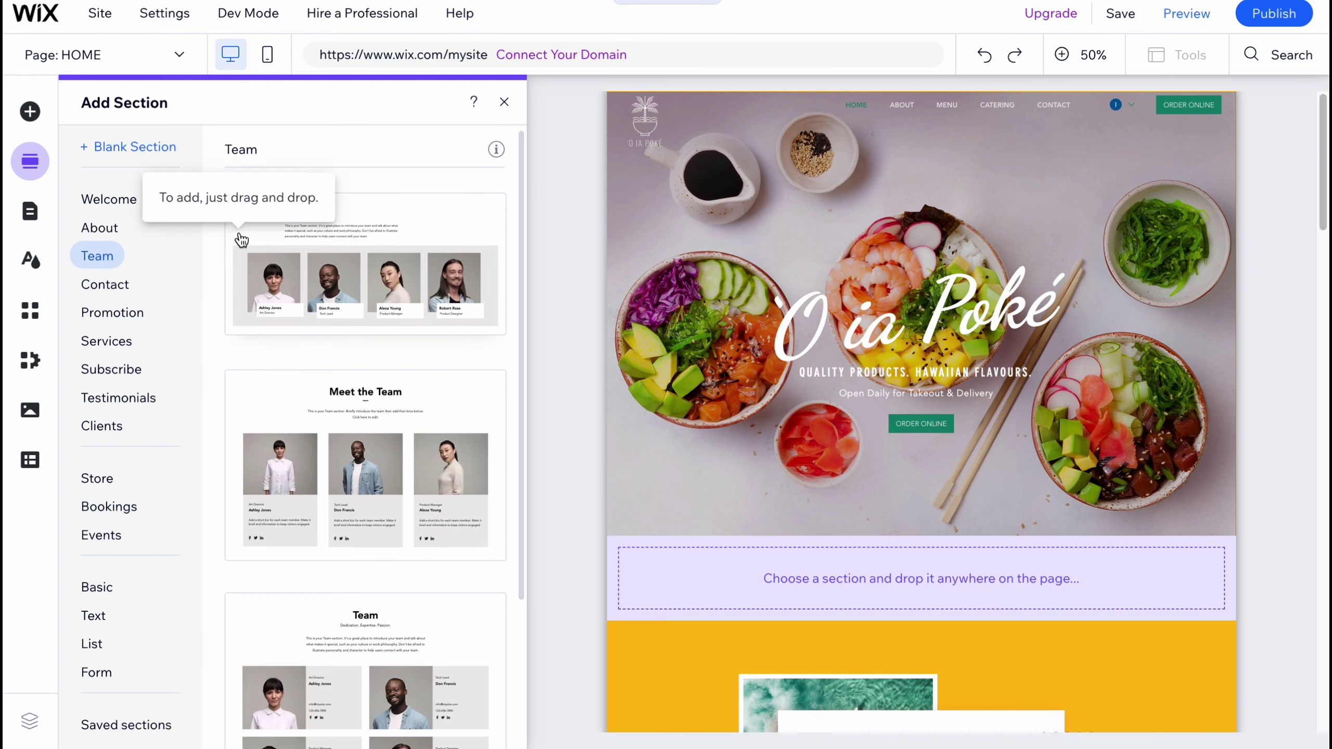
left_click(294, 238)
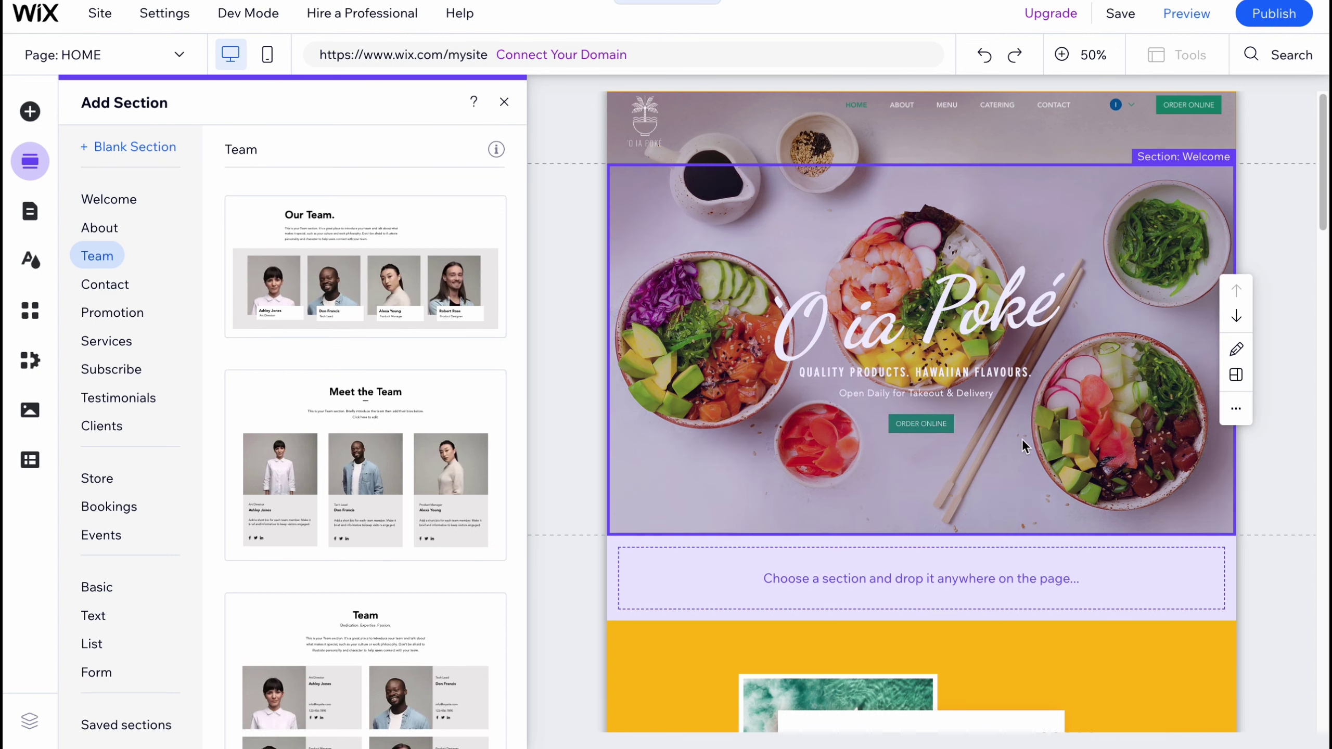
Dismiss section layouts, select the hero title, tagline and ORDER ONLINE button, then open Add Elements
left_click(623, 173)
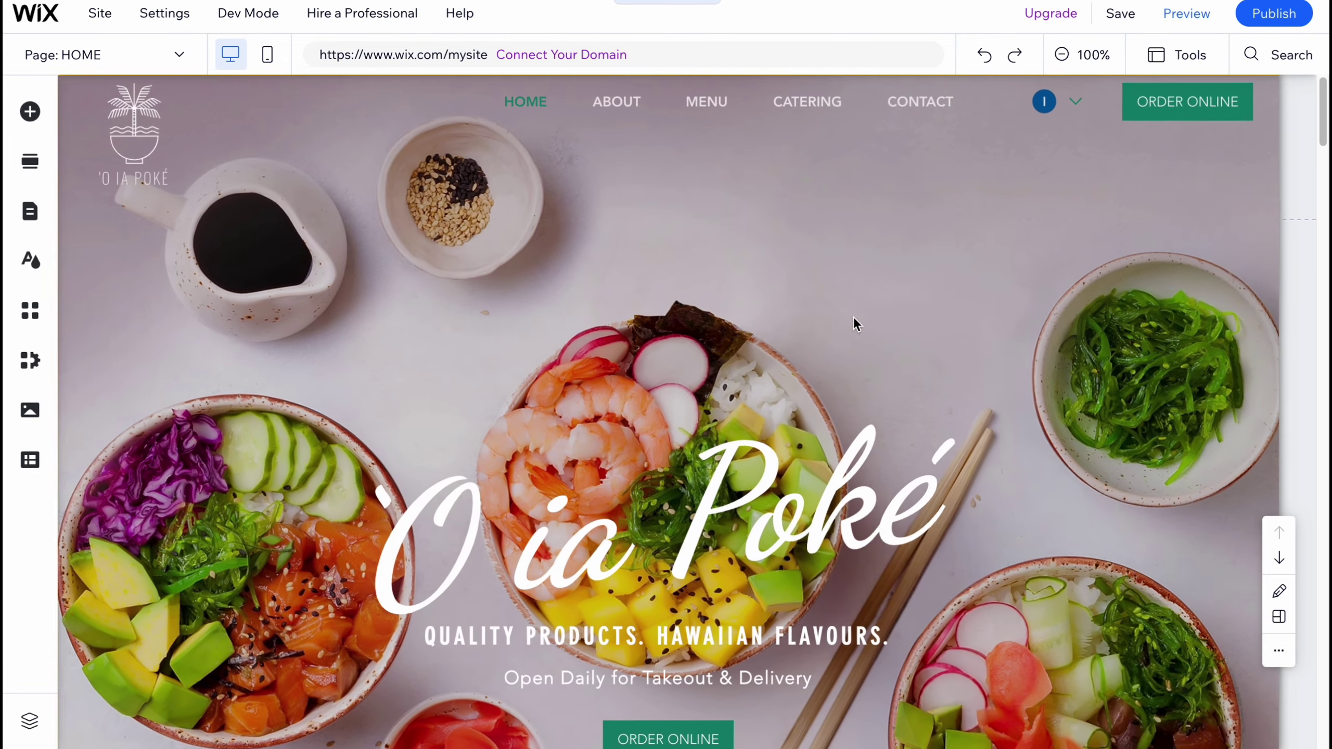
scroll(606, 470, "down", 3)
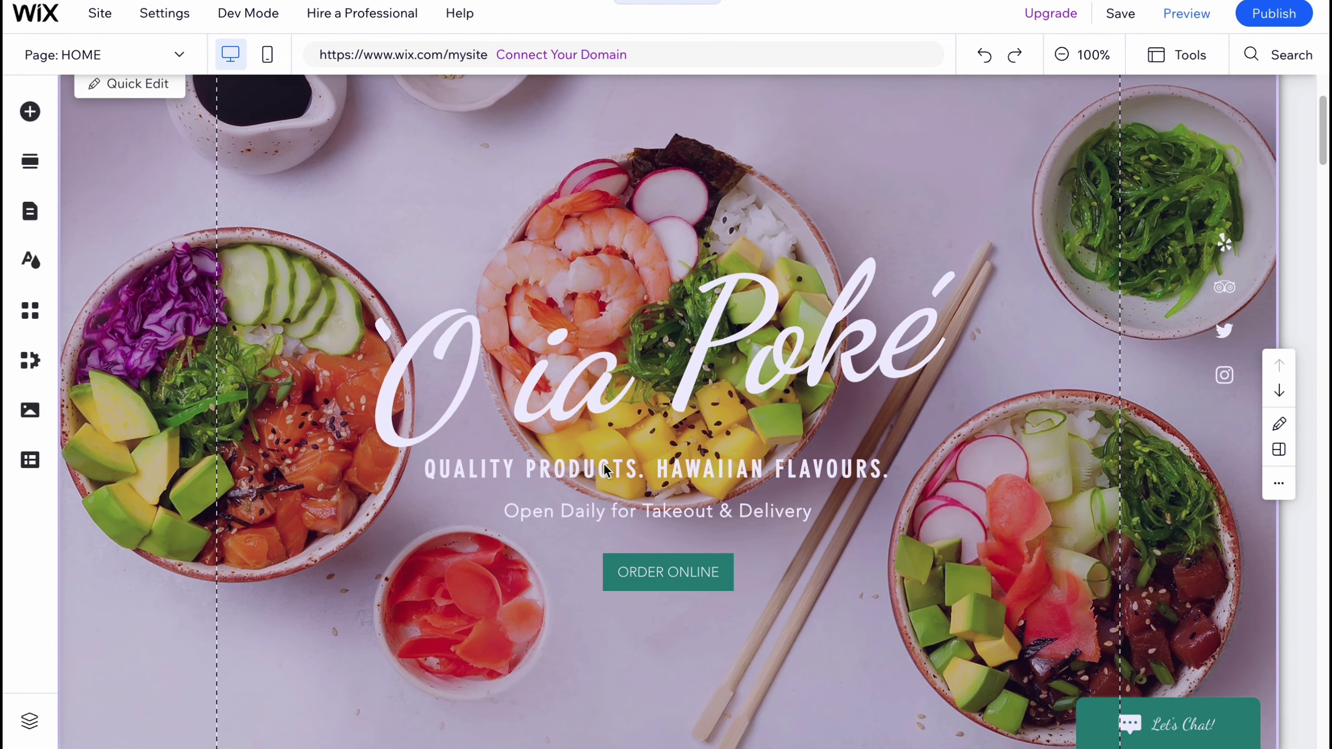
double_click(672, 337)
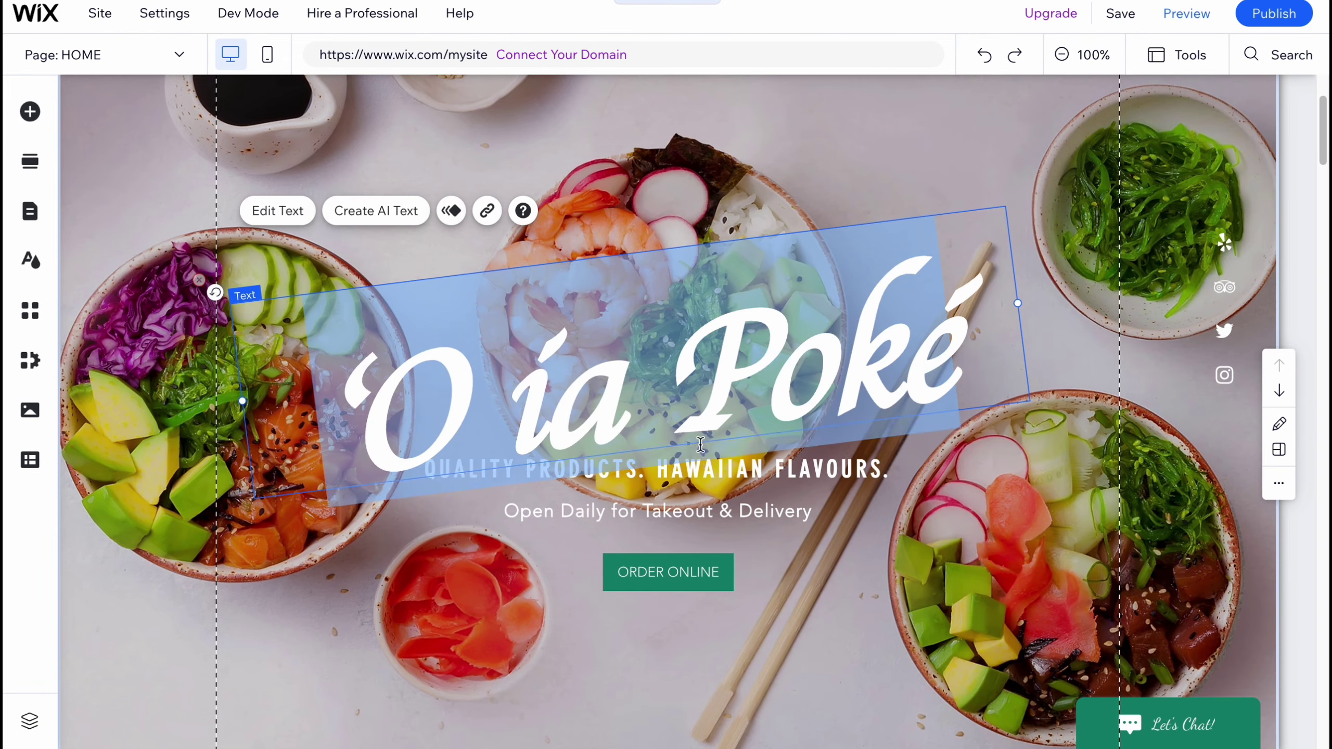
left_click(698, 481)
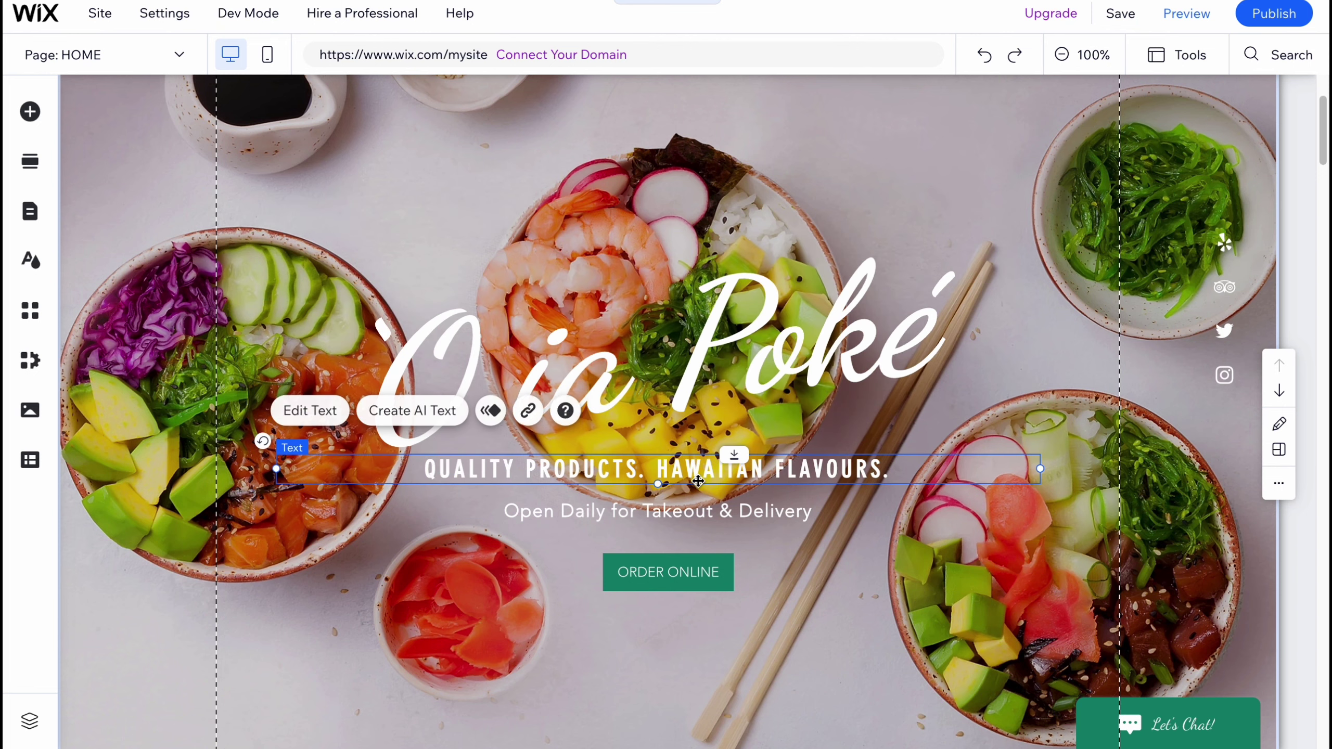
left_click(712, 569)
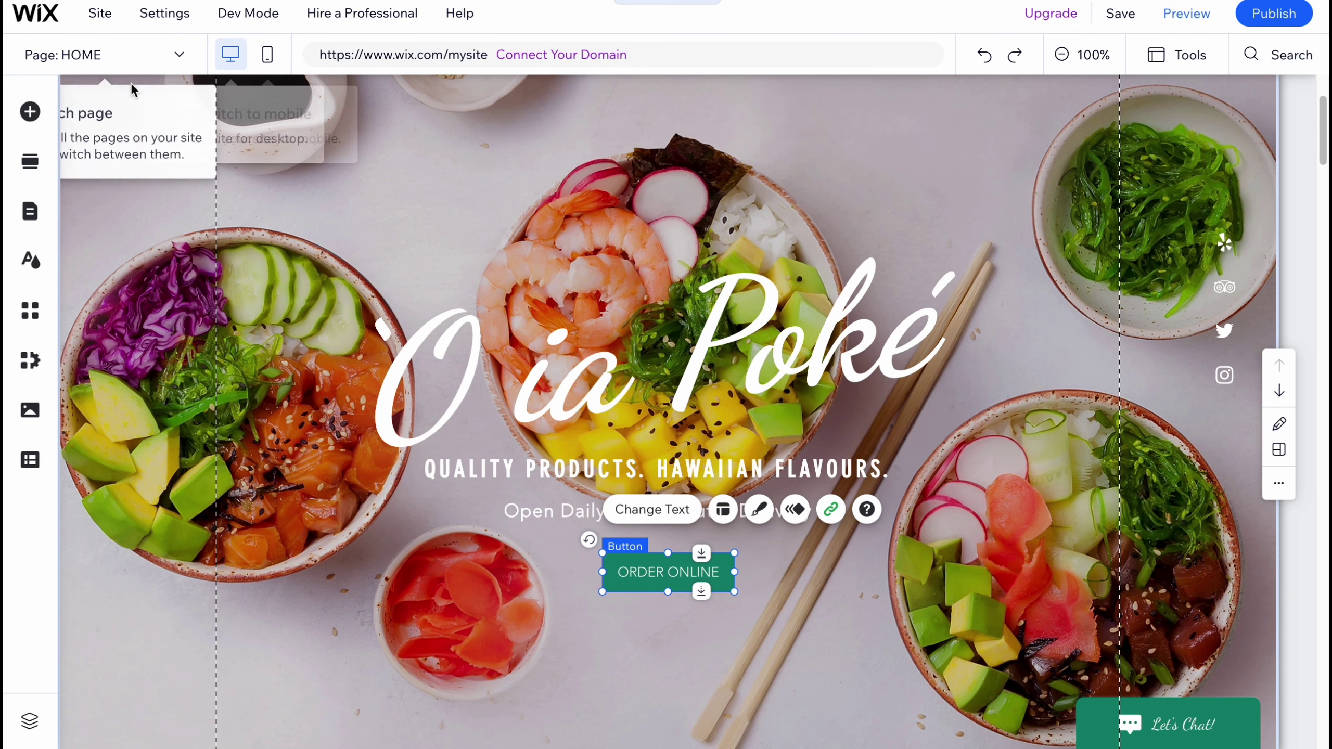
left_click(32, 117)
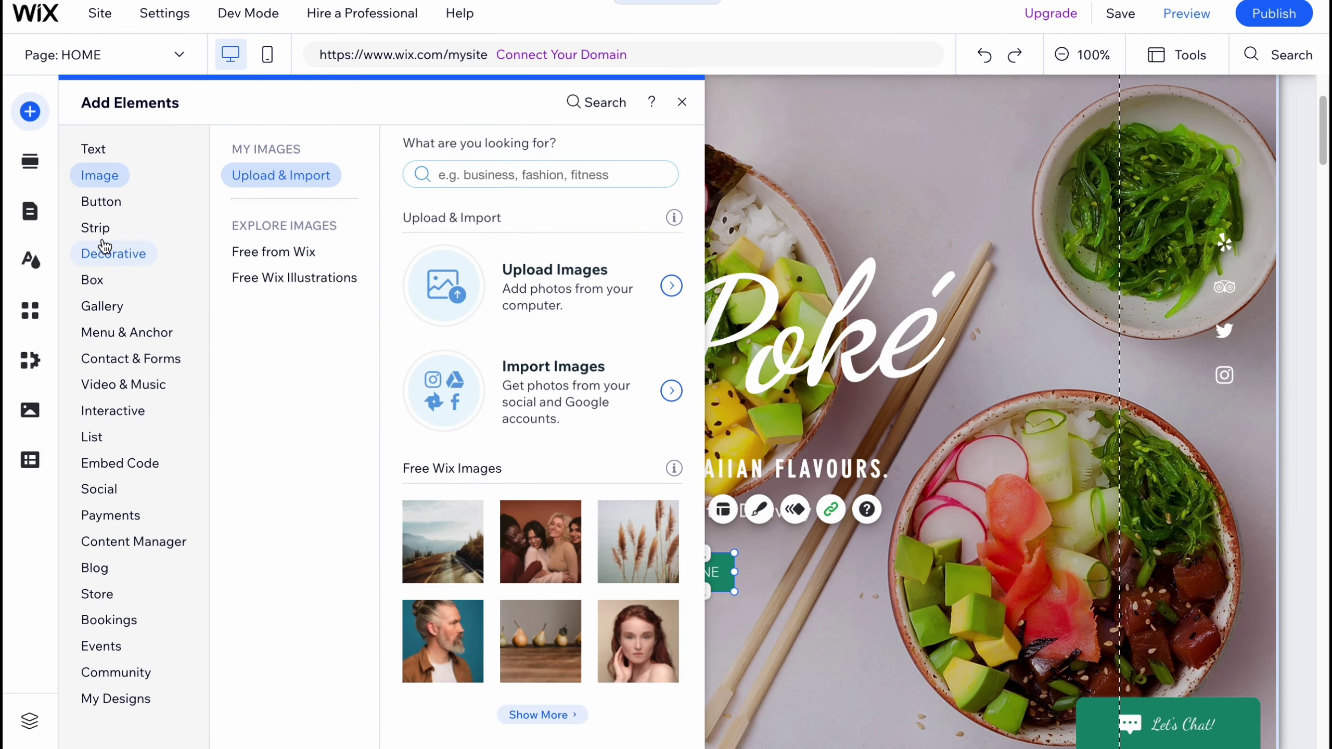
Drag a green themed button from Add Elements > Button onto the hero
mouse_move(111, 177)
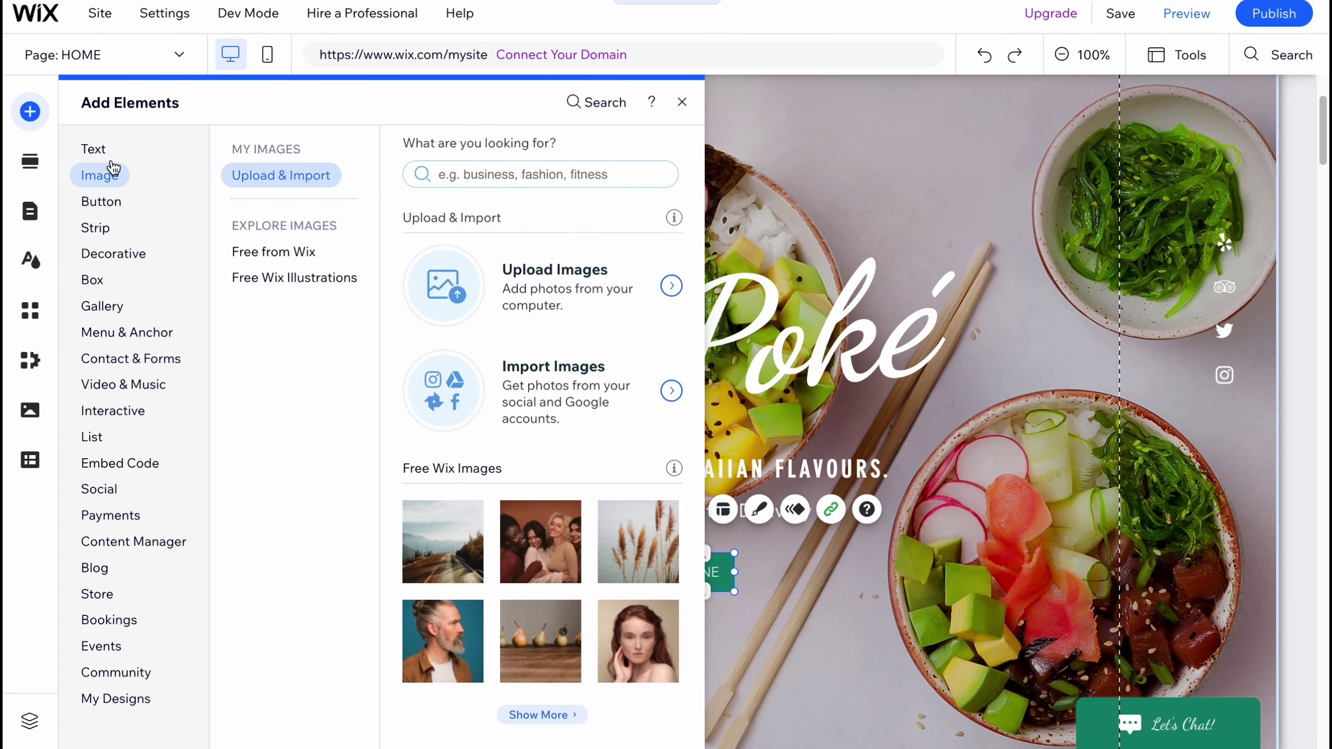
mouse_move(100, 154)
mouse_move(105, 231)
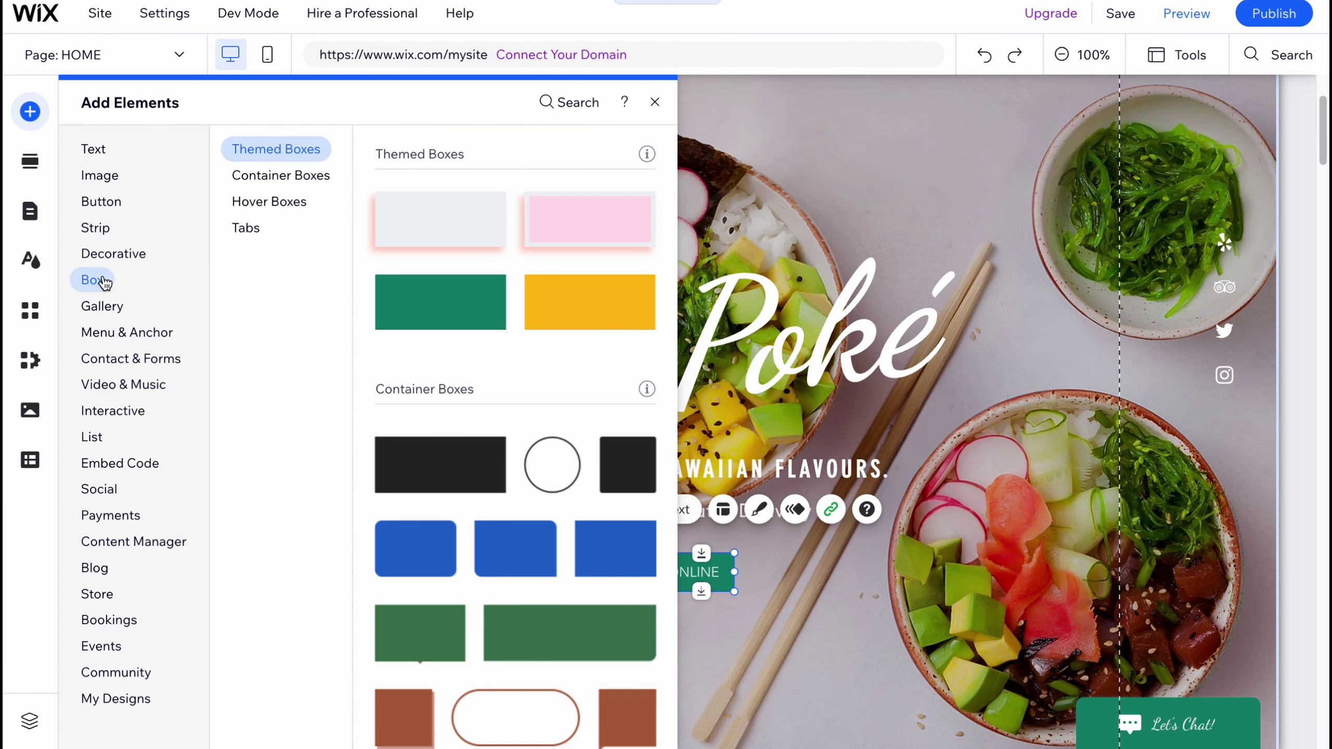
mouse_move(124, 320)
mouse_move(138, 363)
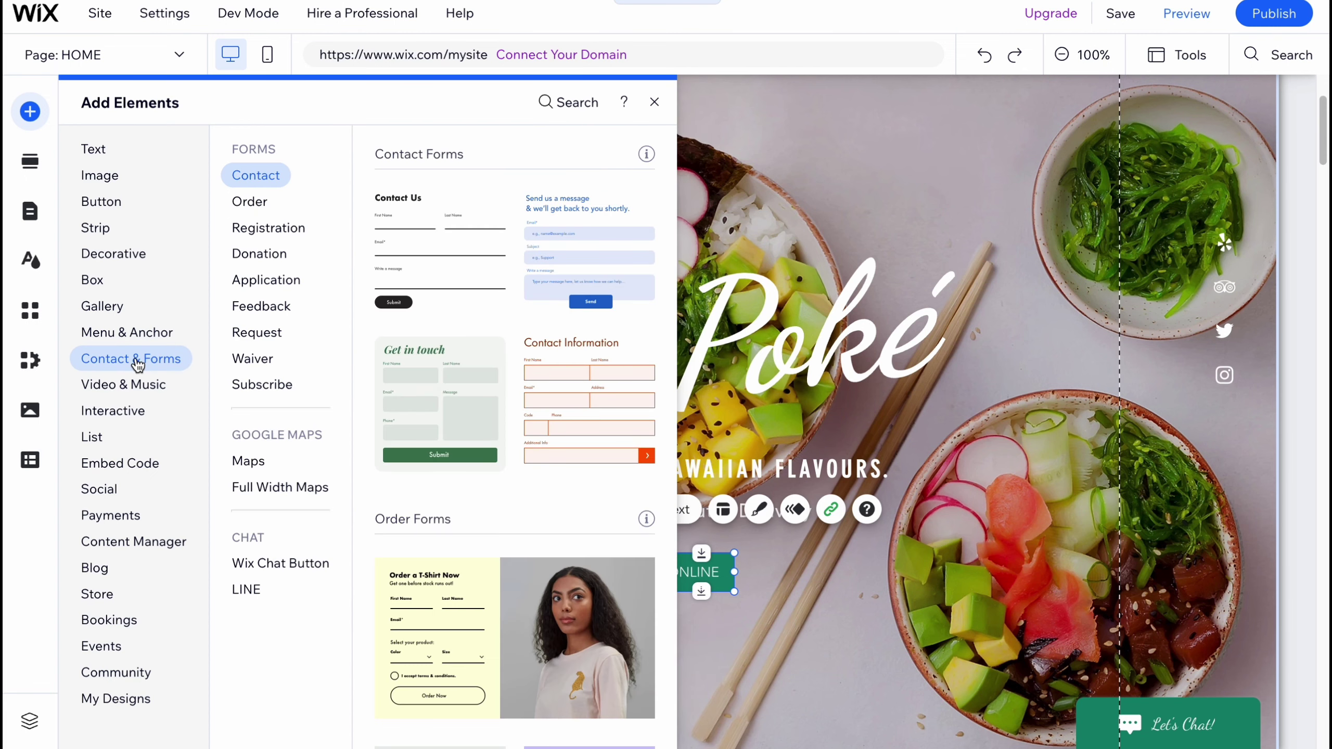
mouse_move(97, 522)
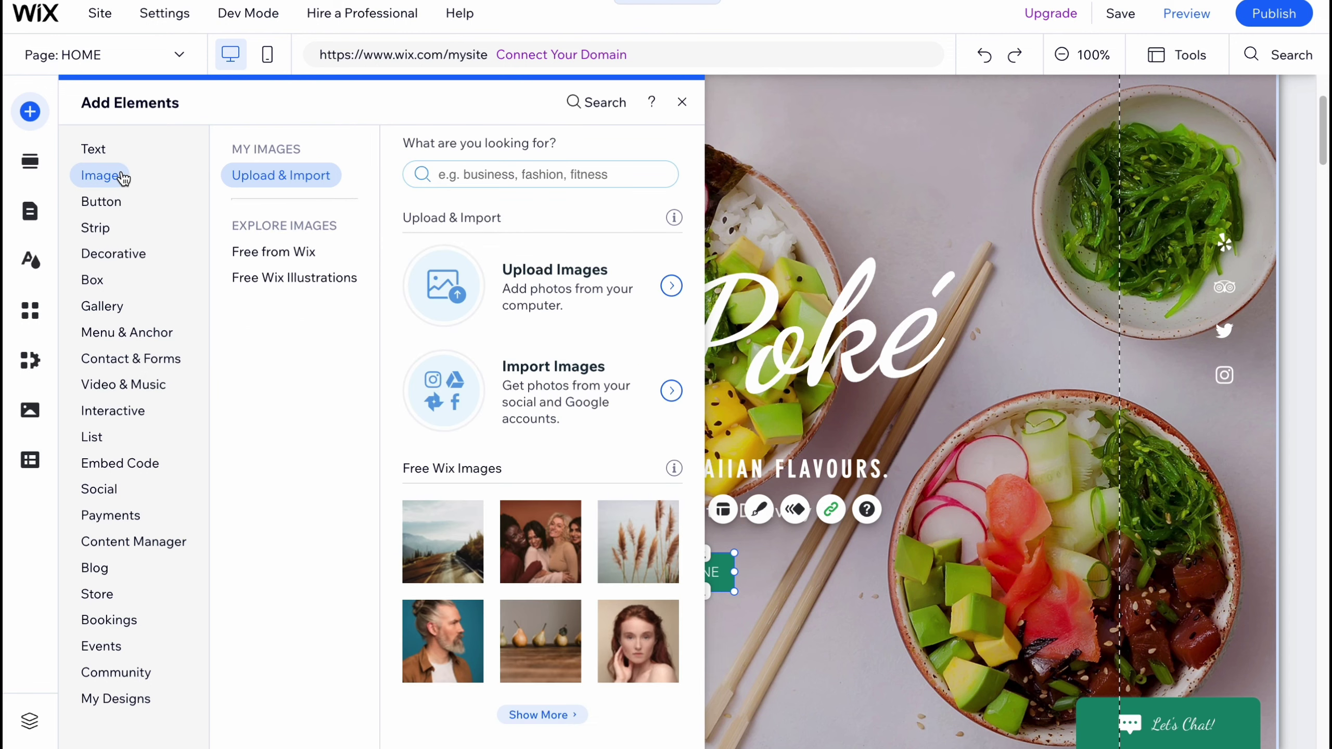
mouse_move(105, 204)
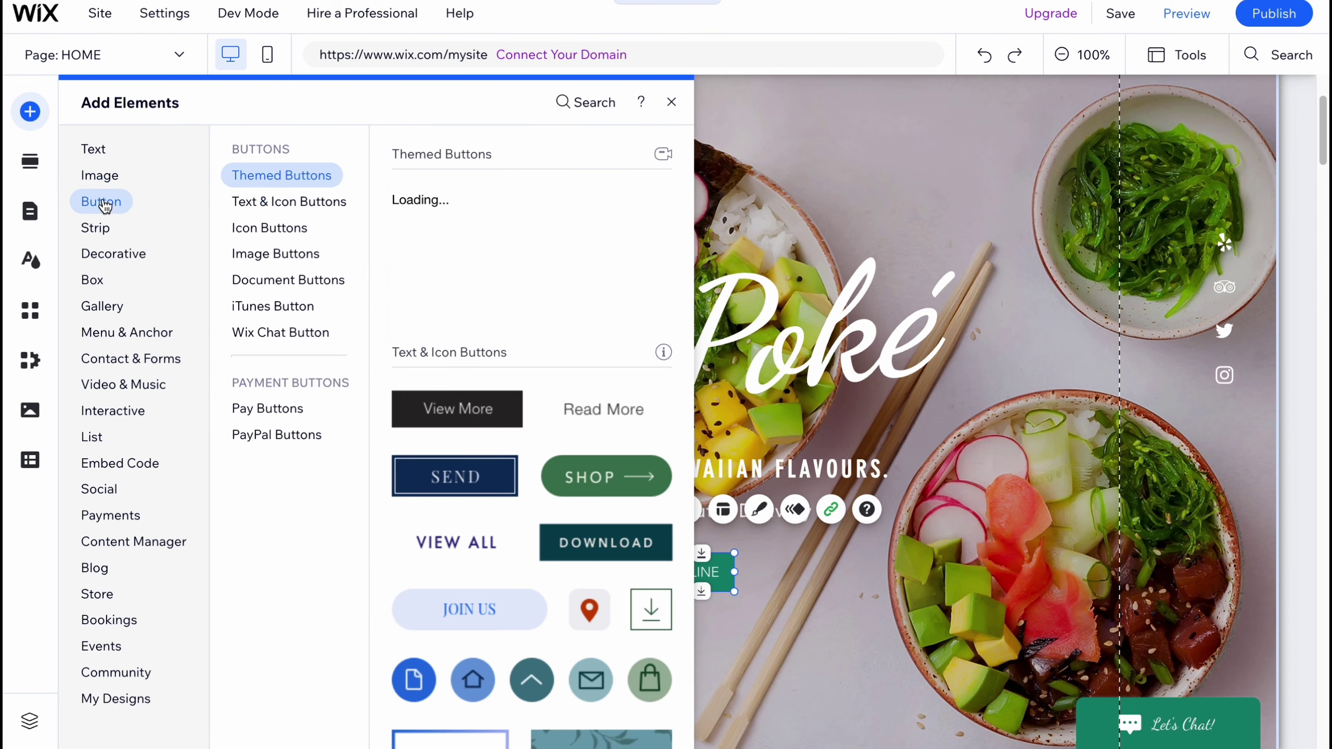
left_click_drag(595, 275, 810, 557)
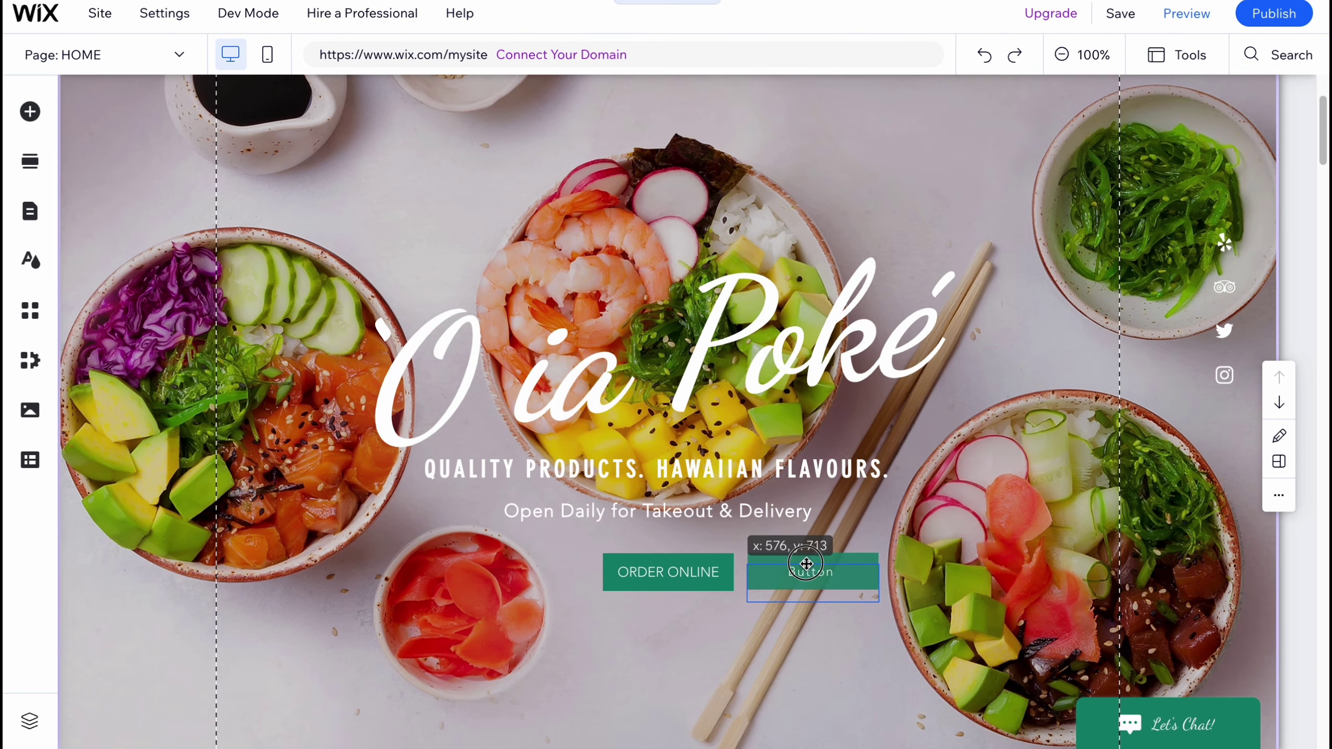
Arrange the new Button and ORDER ONLINE side by side below the Open Daily line
left_click_drag(698, 577, 607, 560)
left_click_drag(820, 562, 722, 550)
left_click_drag(599, 558, 599, 550)
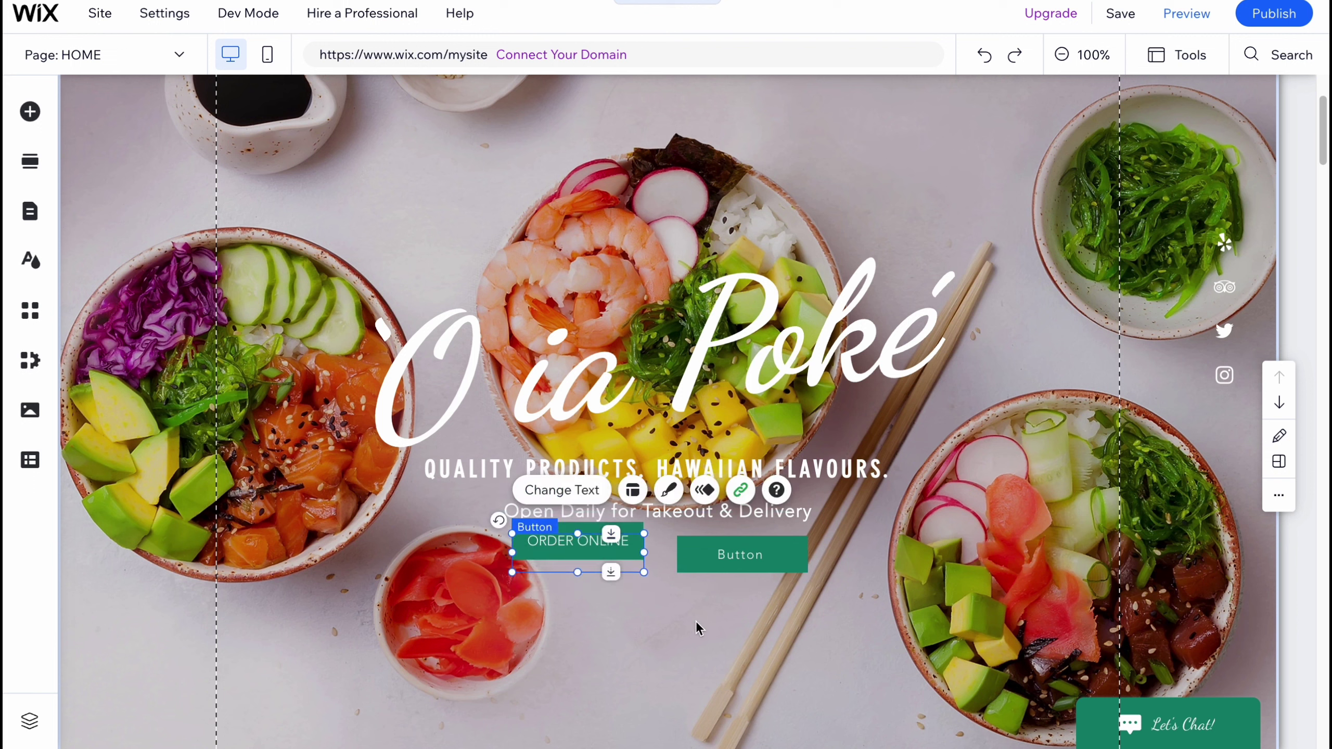
Lower ORDER ONLINE slightly and confirm it still links to the Online Ordering page
left_click_drag(562, 534, 568, 571)
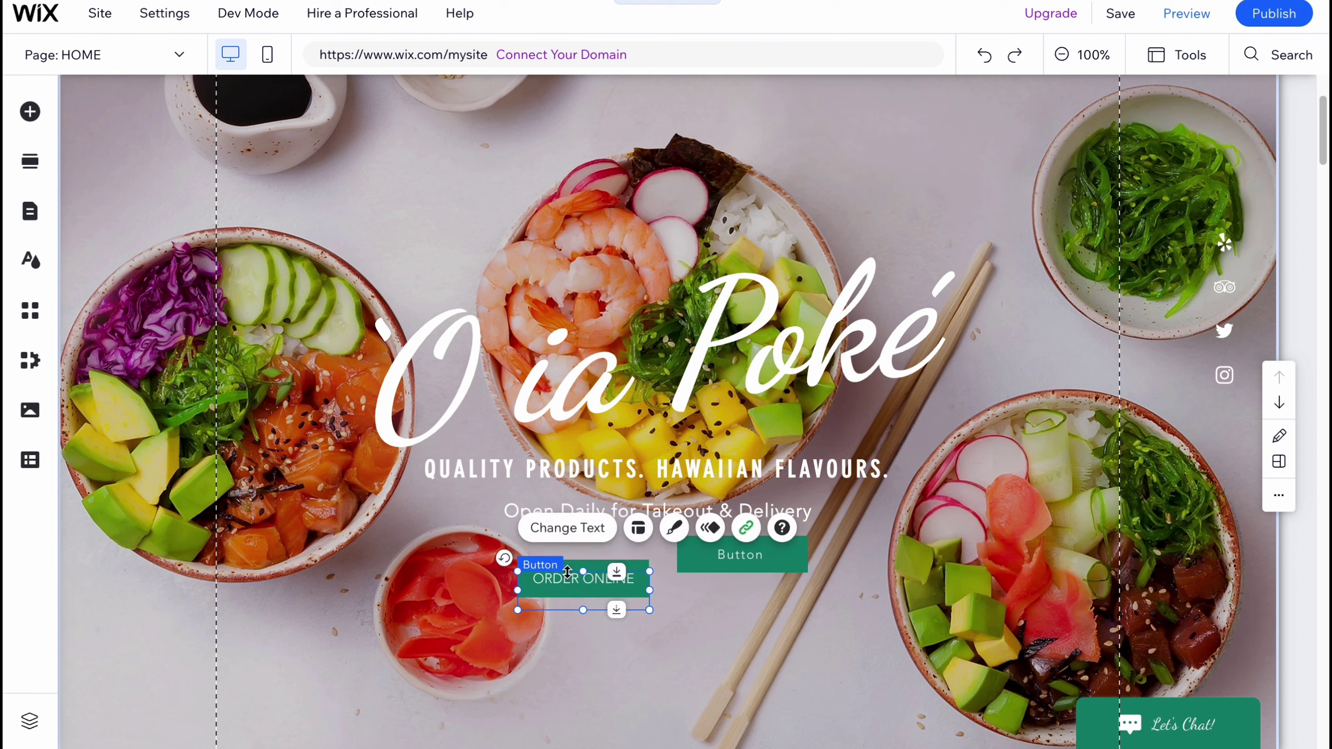
left_click(568, 529)
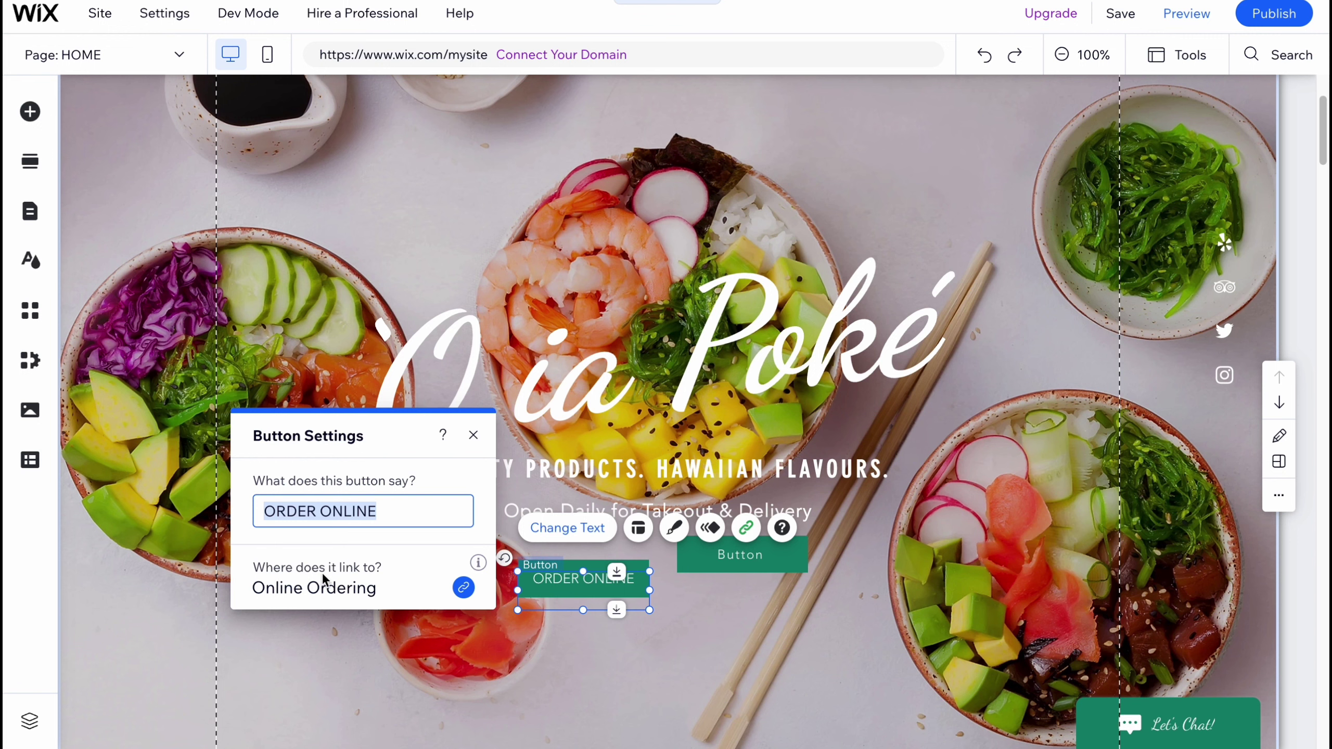
left_click(463, 589)
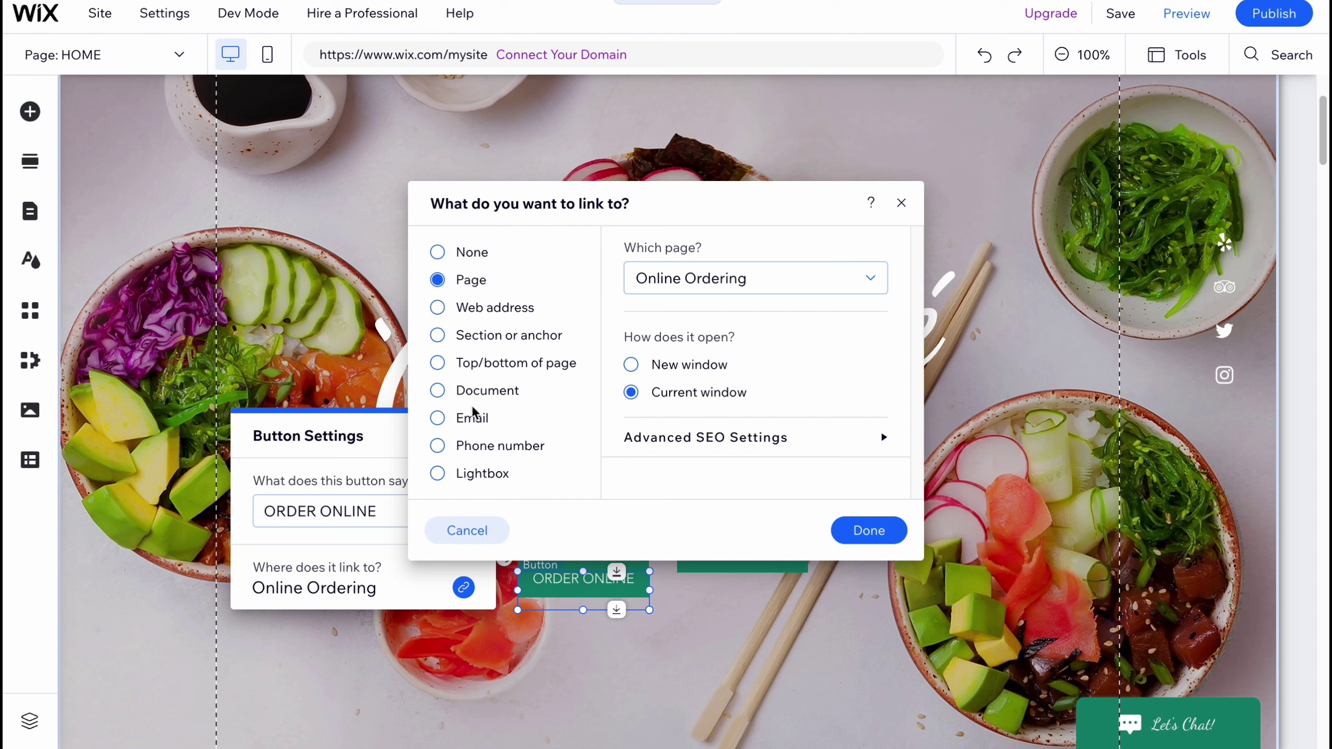
left_click(902, 203)
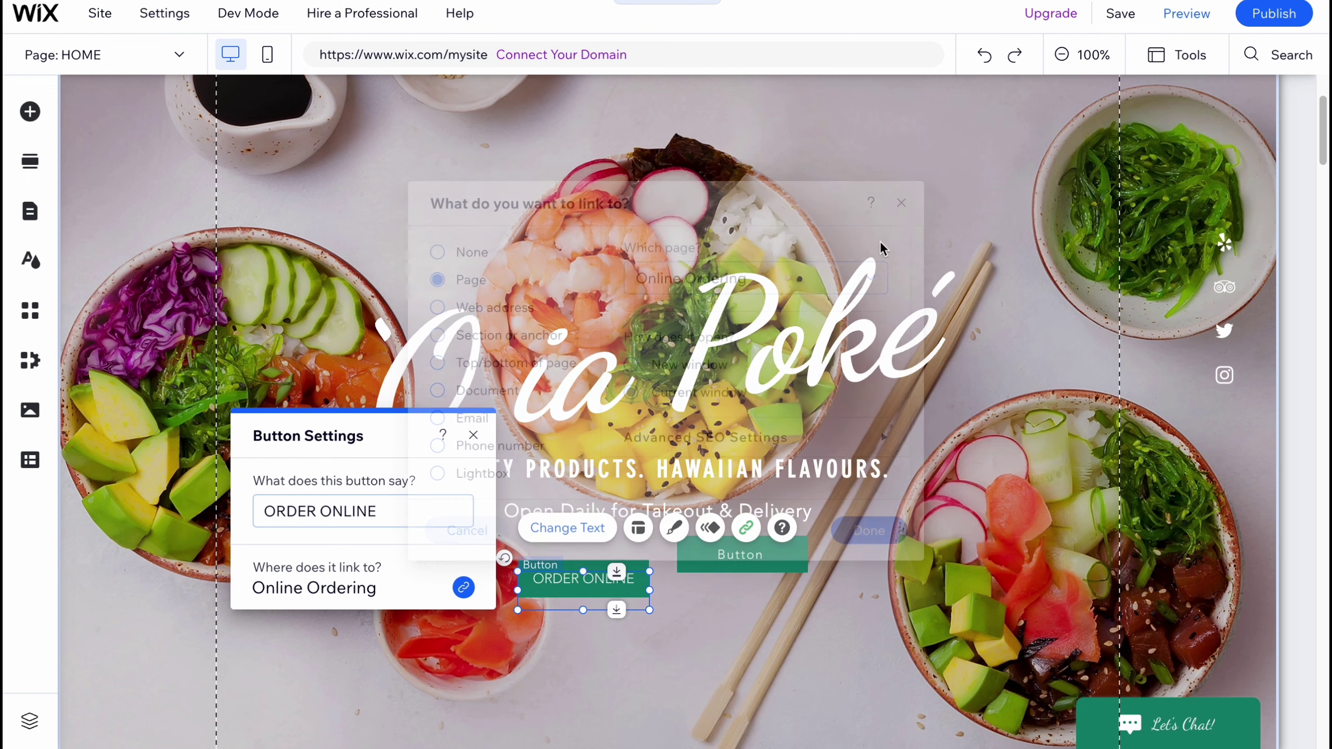
left_click(940, 627)
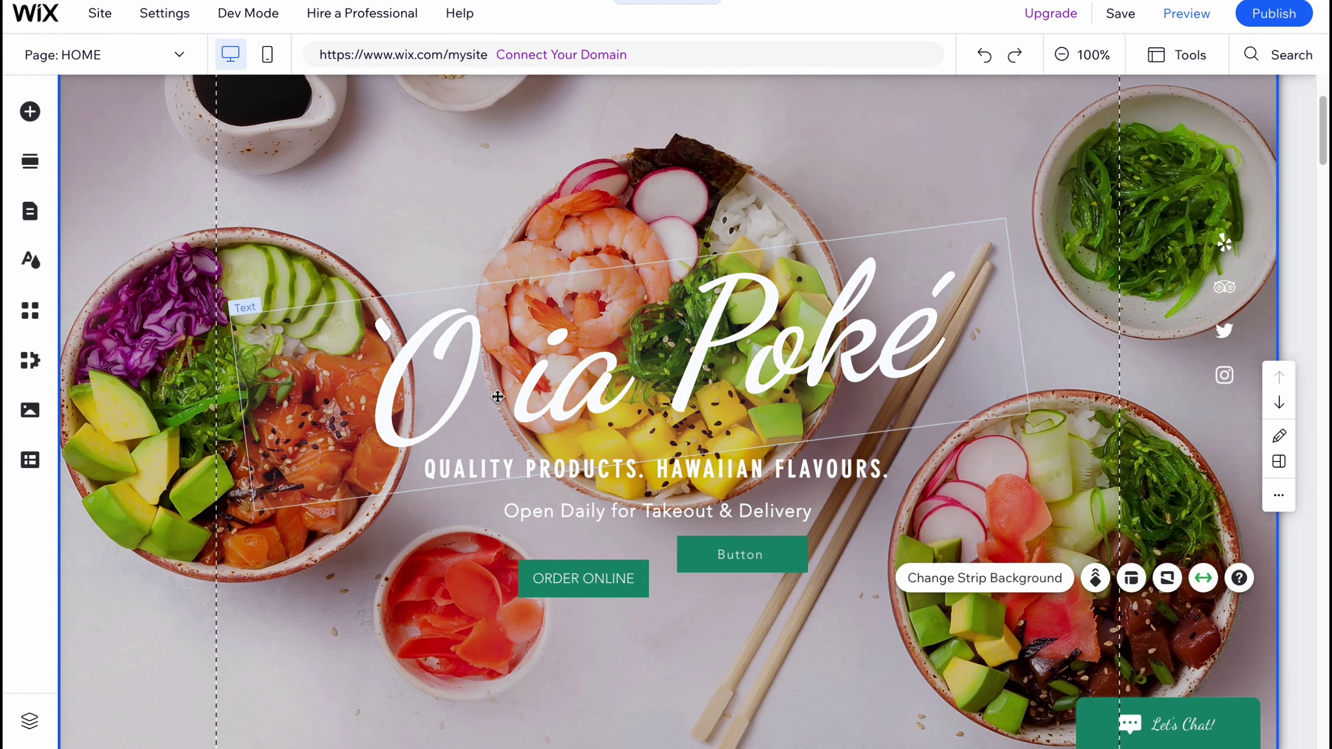
Change the hero title text from 'O ia Poké to HelperMan
left_click(561, 399)
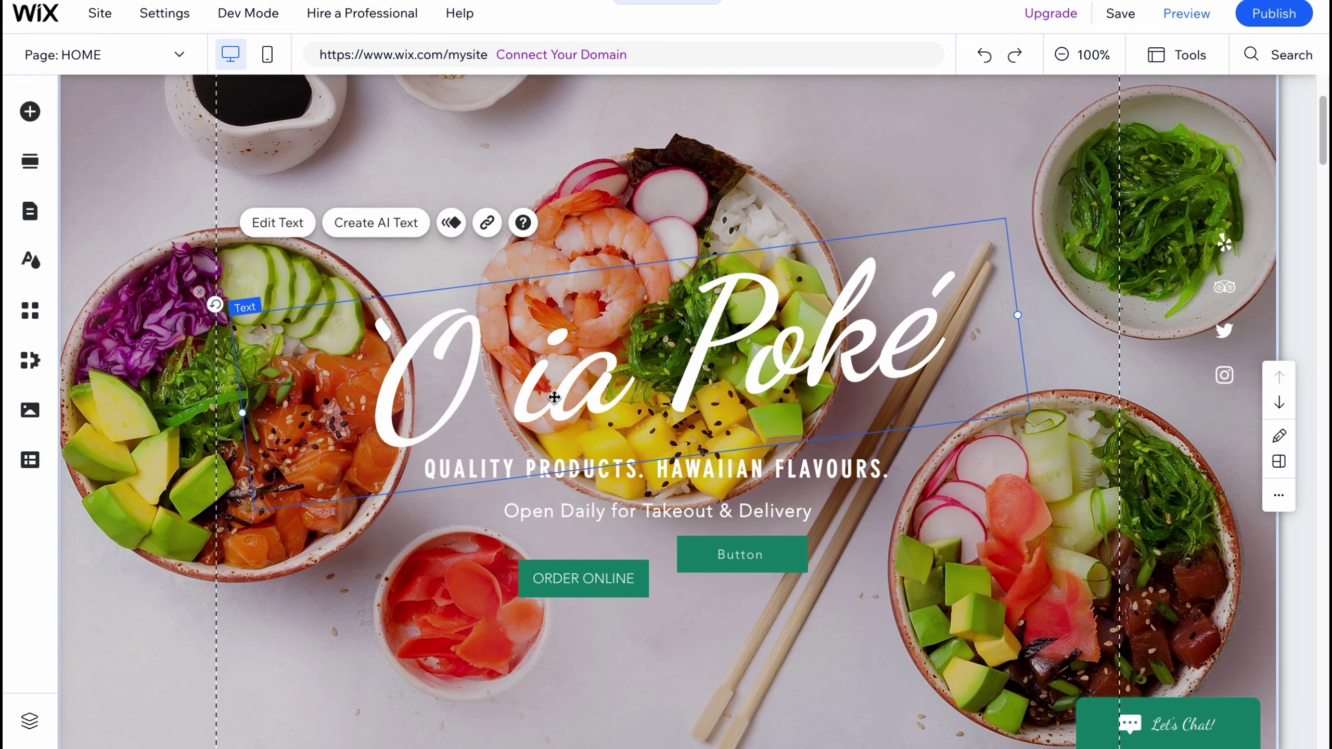
left_click(554, 397)
left_click(293, 223)
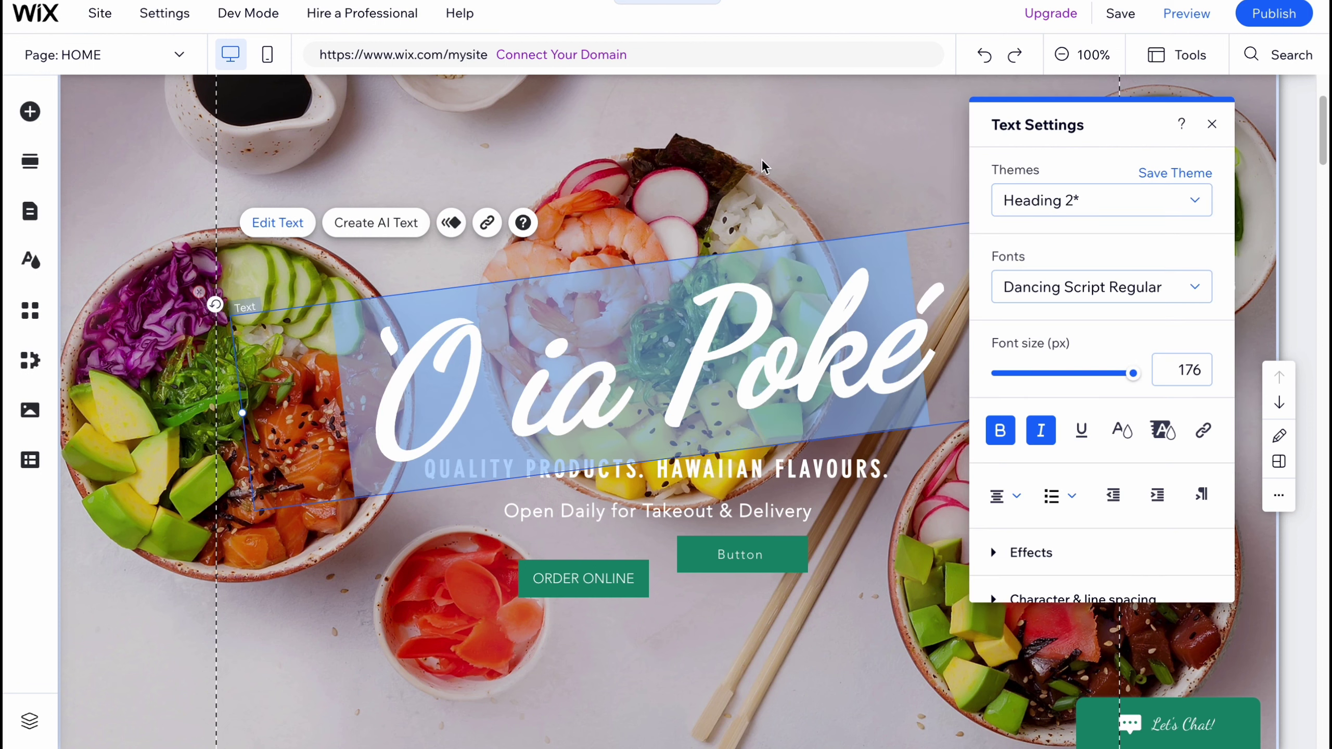
type("He")
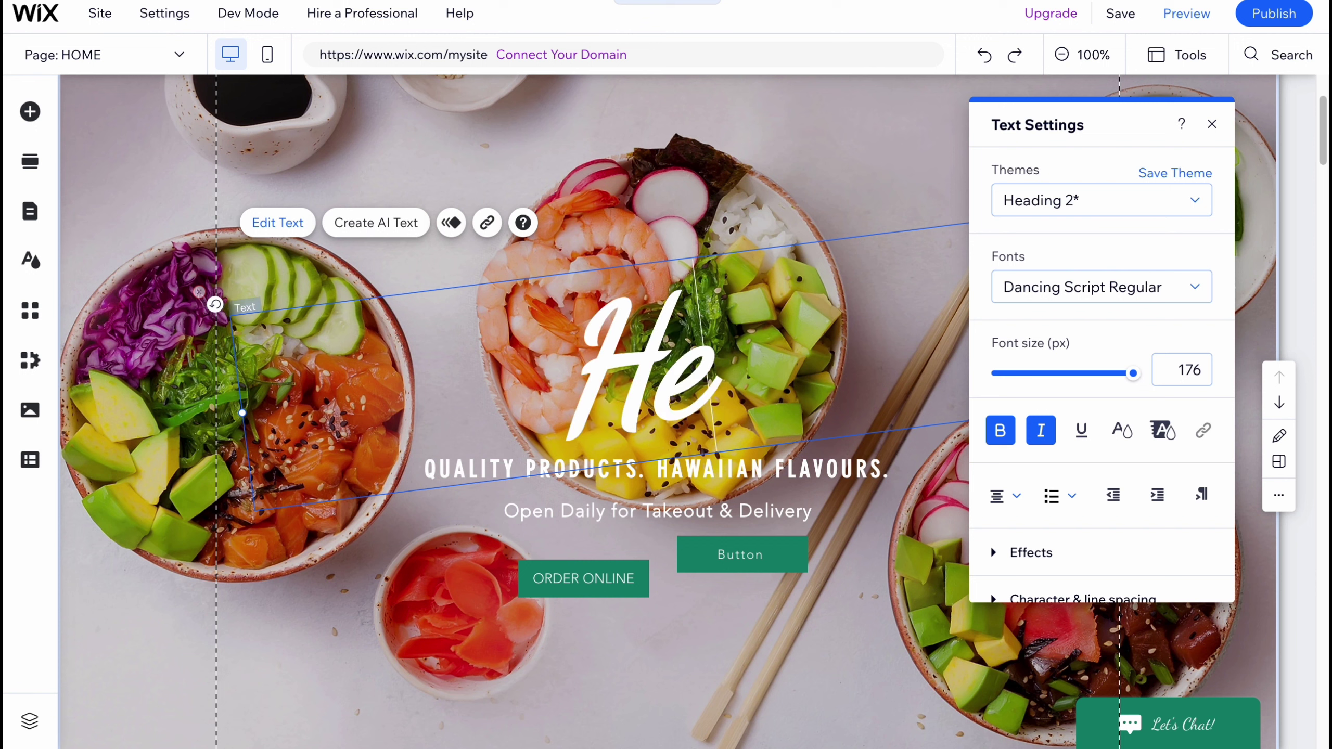
type("lperMan")
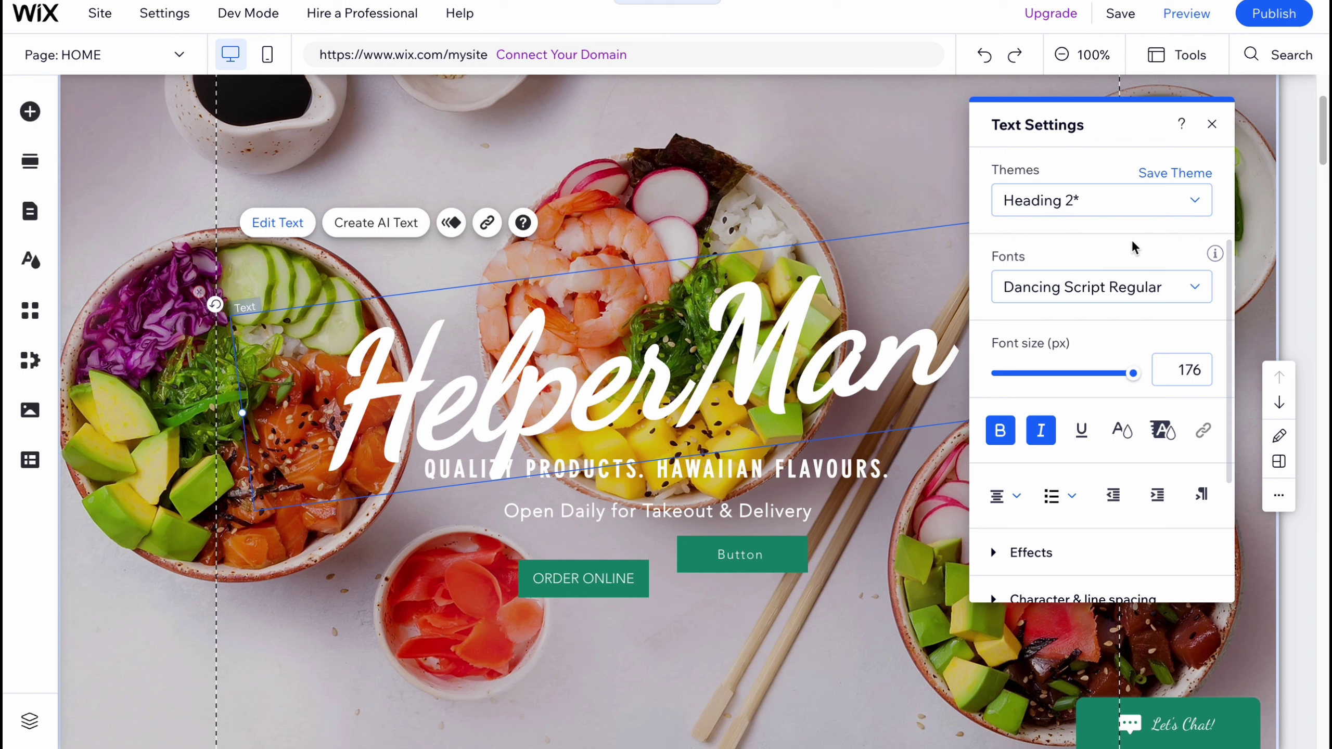
Make the HelperMan title bold, italic and underlined, then close Text Settings
left_click(1000, 430)
left_click(1041, 430)
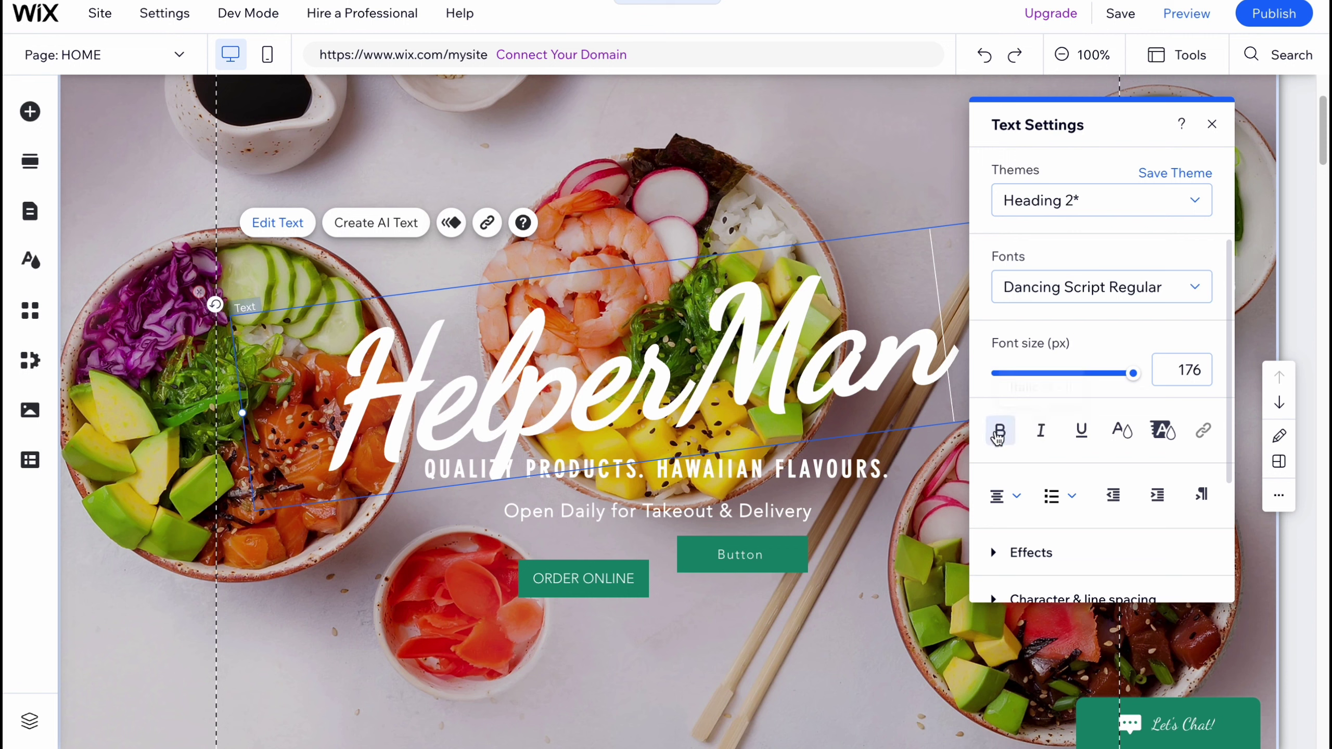
left_click(1000, 430)
left_click(1042, 436)
left_click(1081, 433)
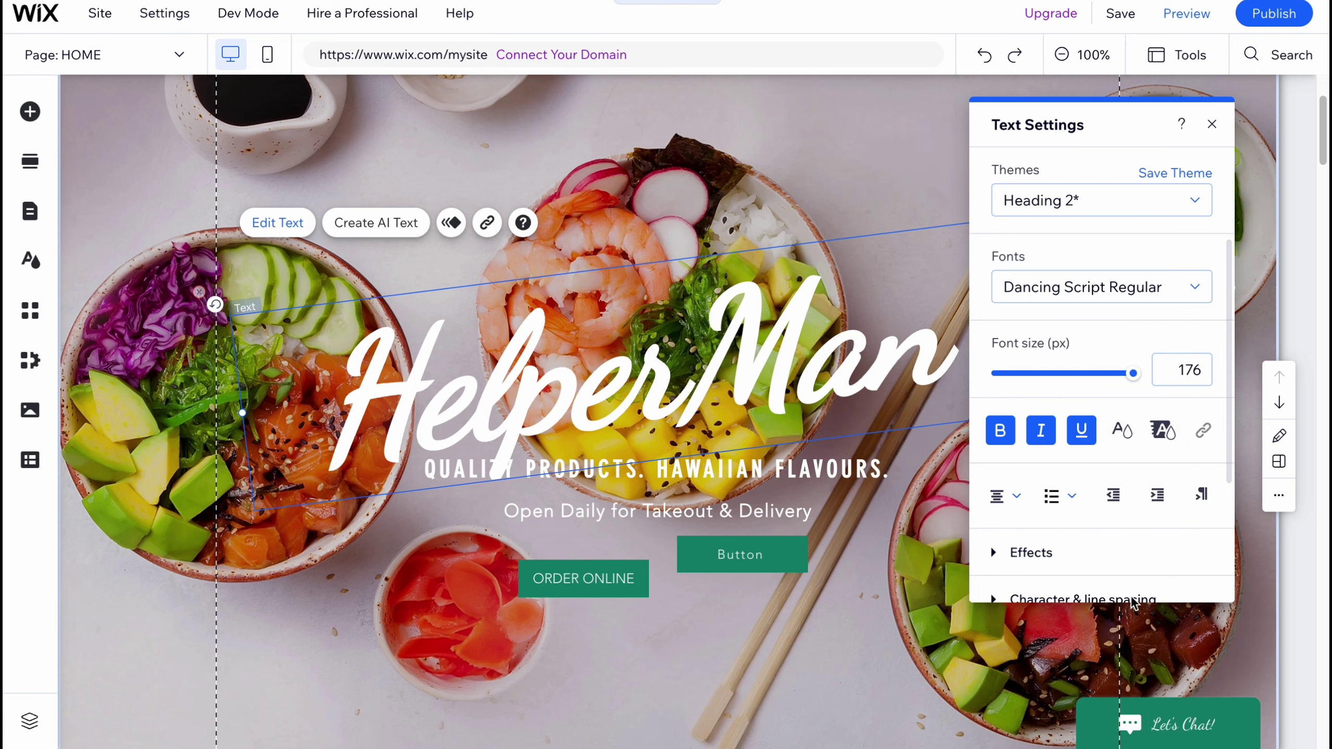
scroll(1055, 536, "down", 2)
scroll(1055, 533, "down", 1)
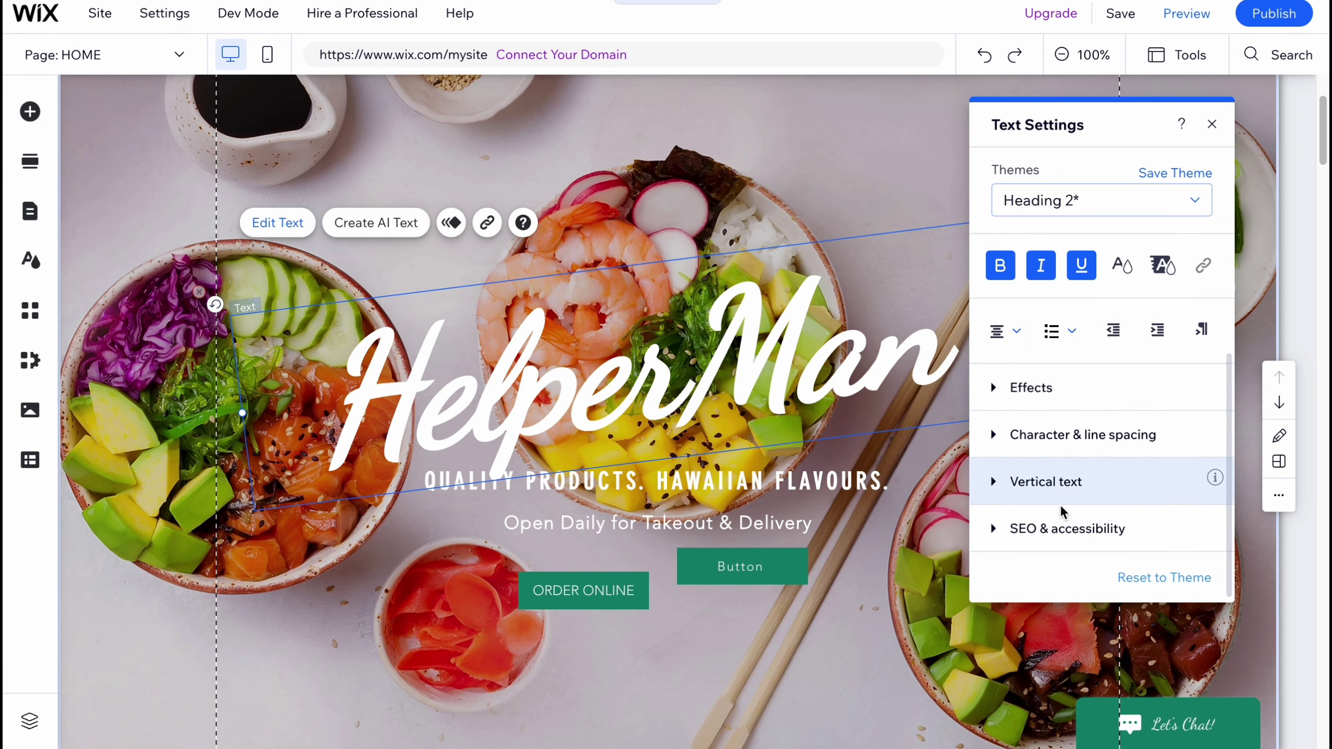
left_click(1212, 124)
scroll(888, 470, "down", 8)
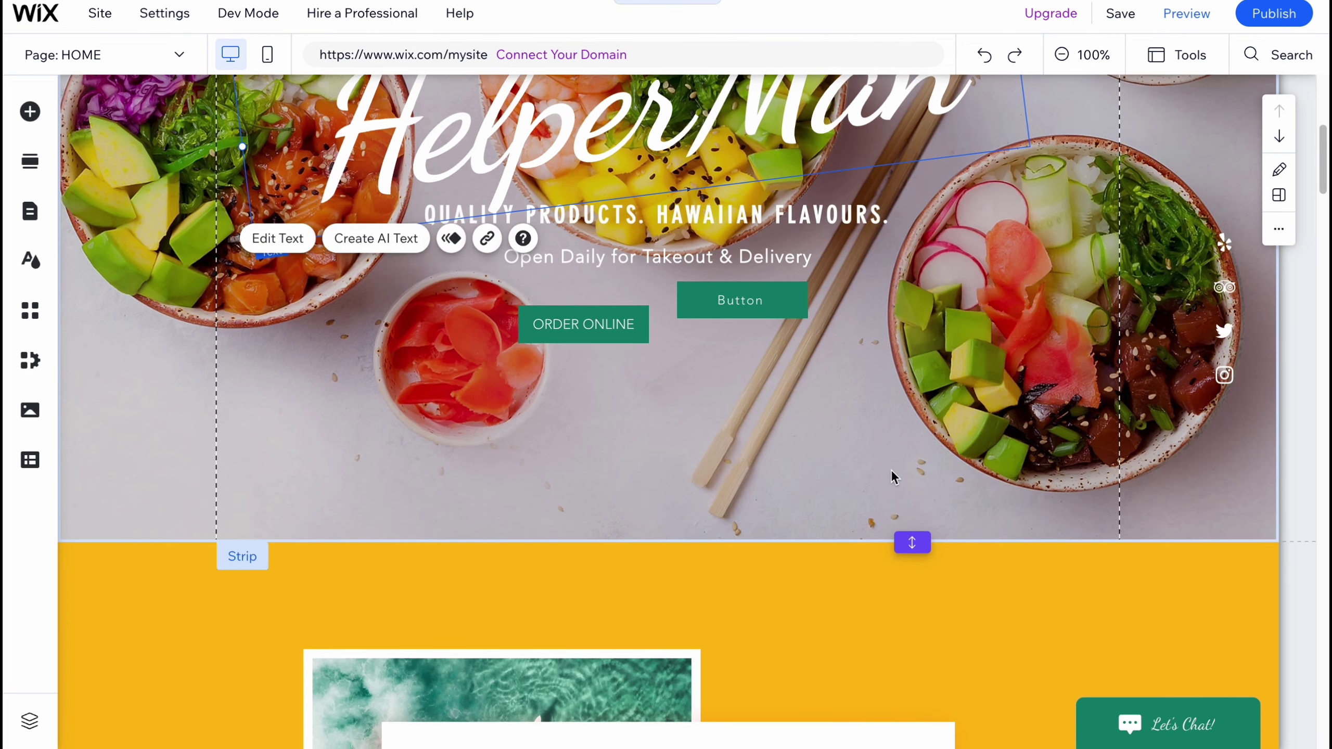
scroll(862, 446, "up", 3)
scroll(862, 445, "down", 8)
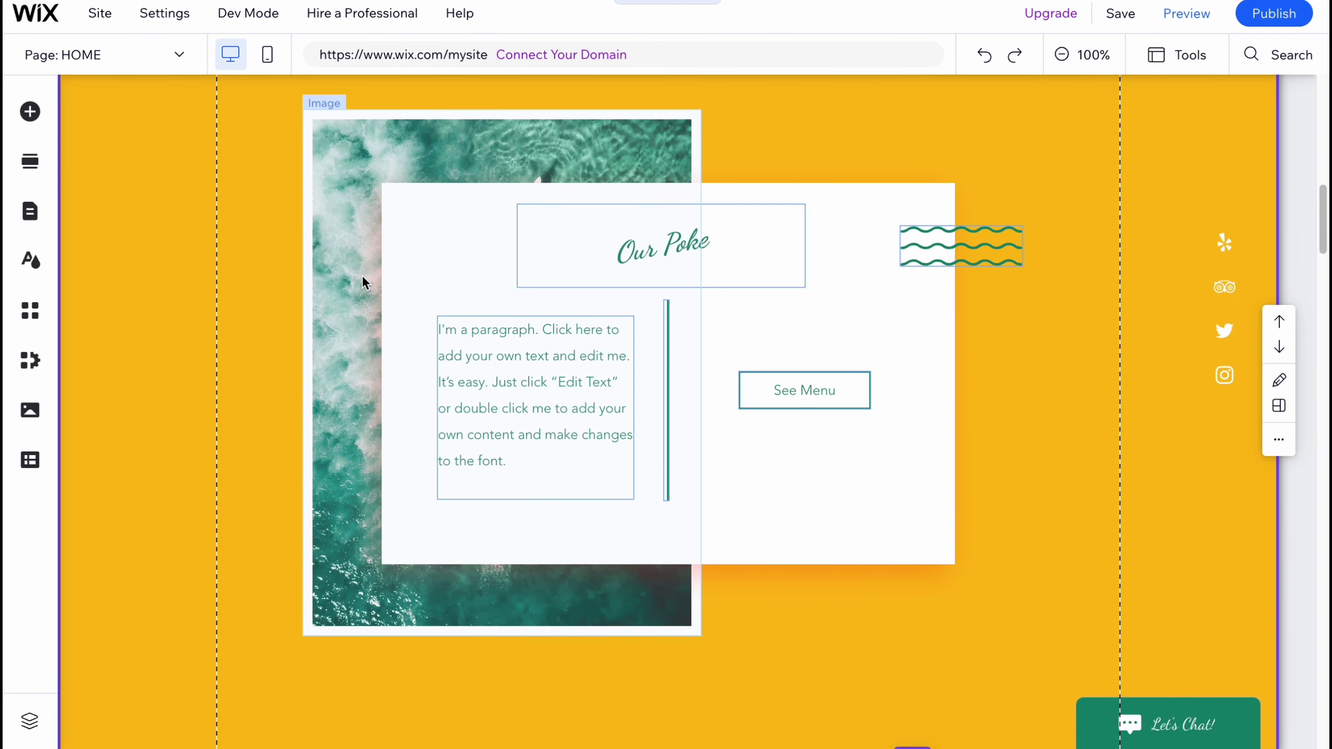
left_click(349, 244)
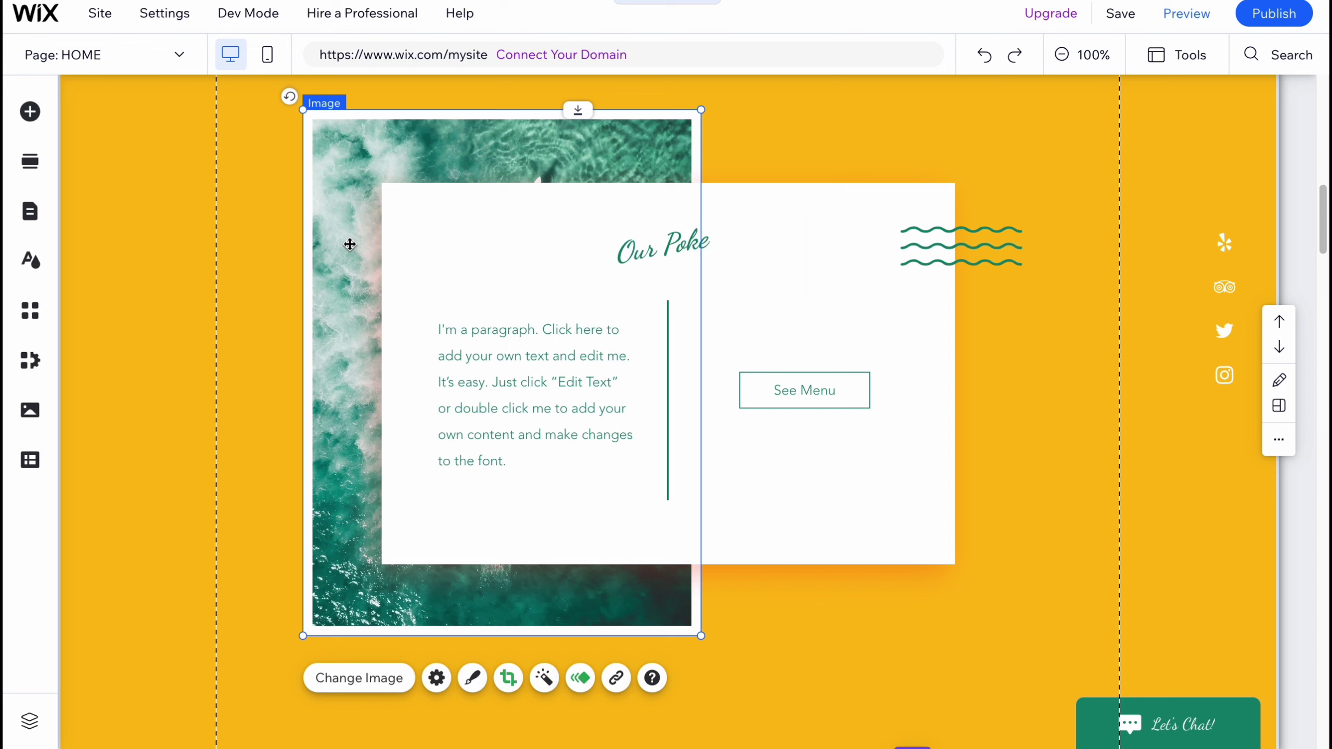
left_click(378, 685)
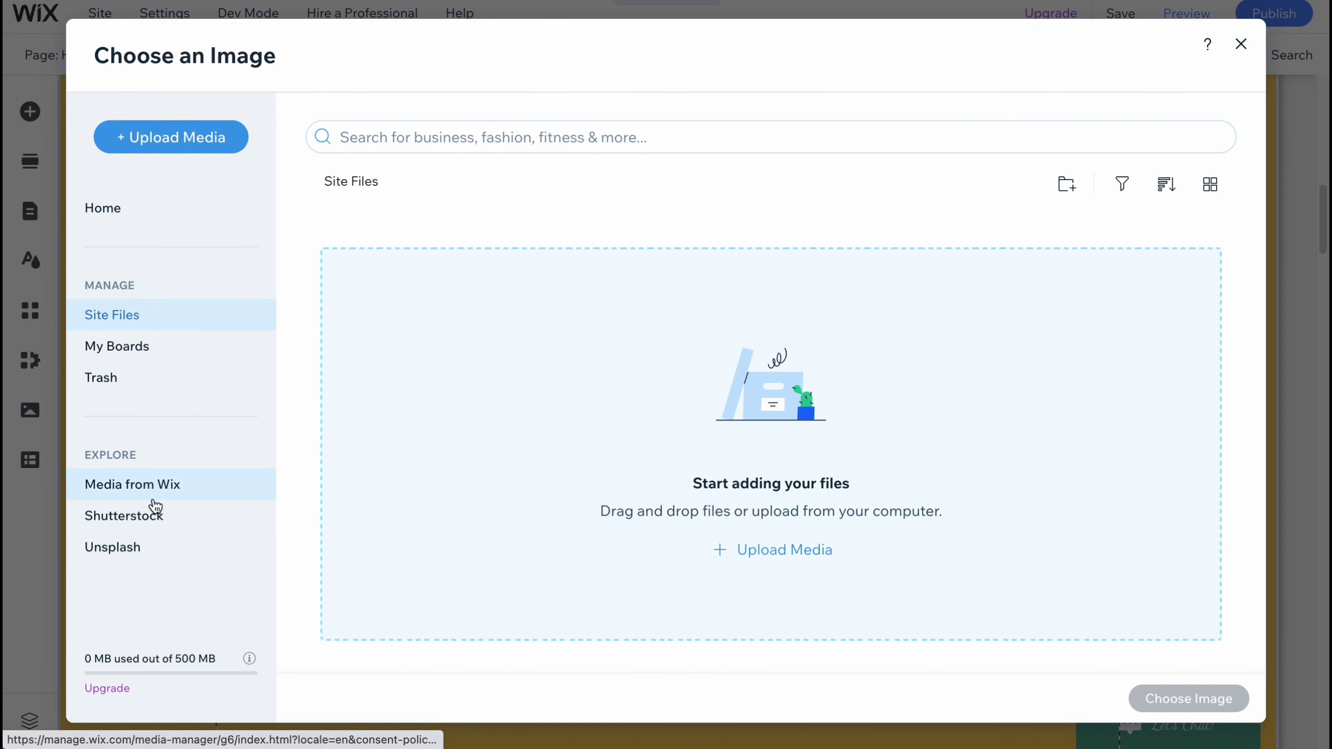
left_click(149, 516)
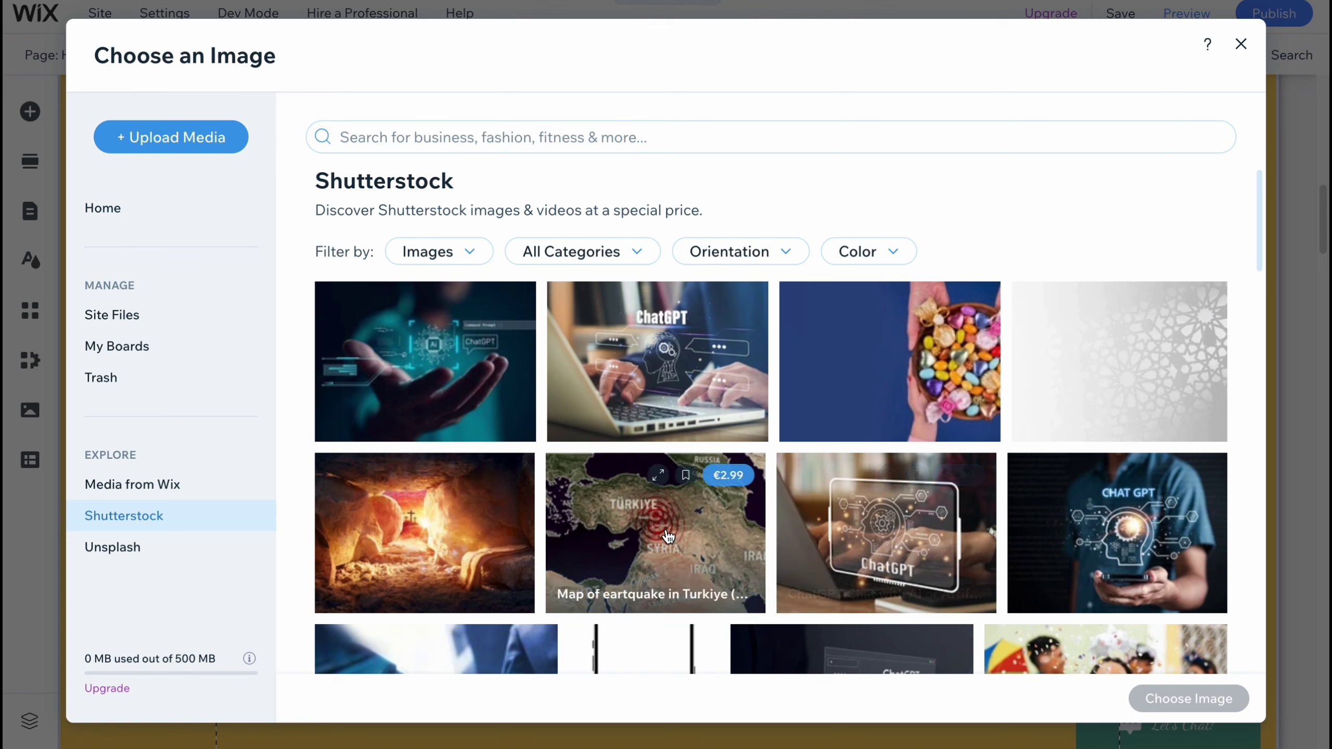
left_click(1241, 44)
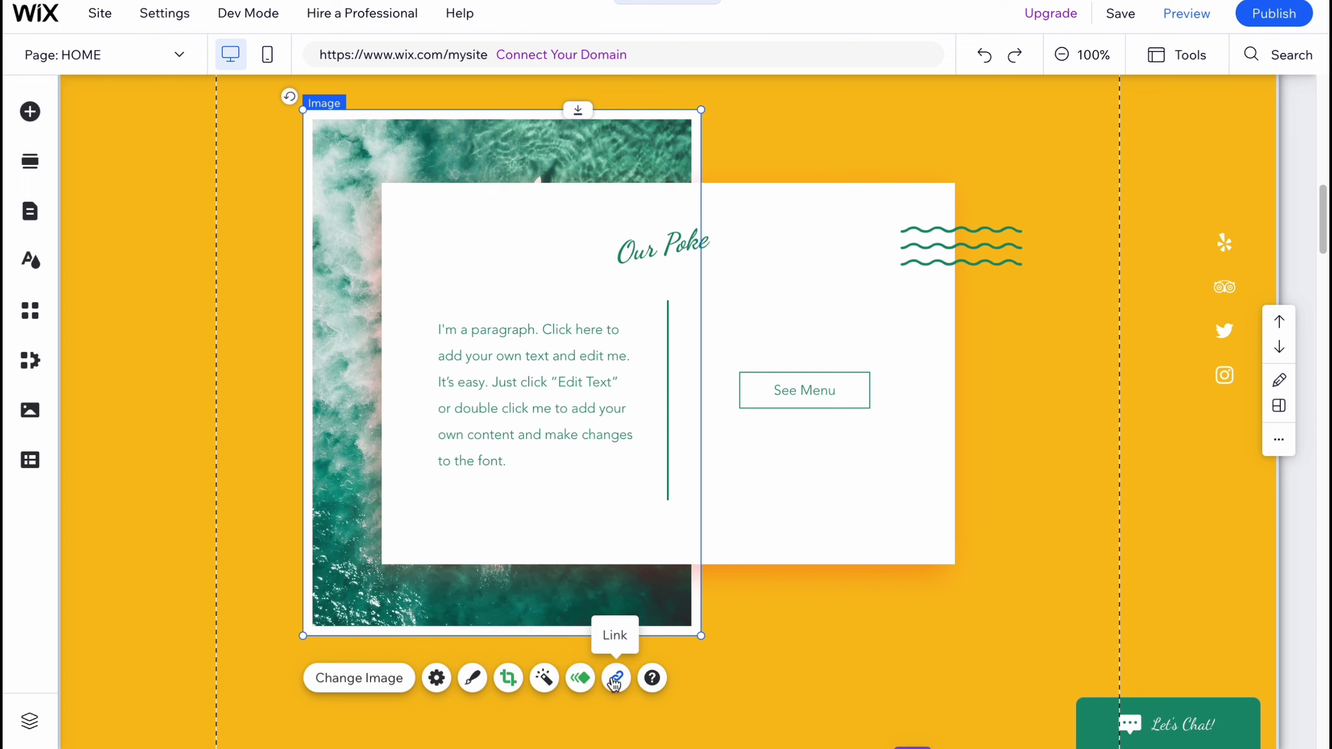
left_click(150, 350)
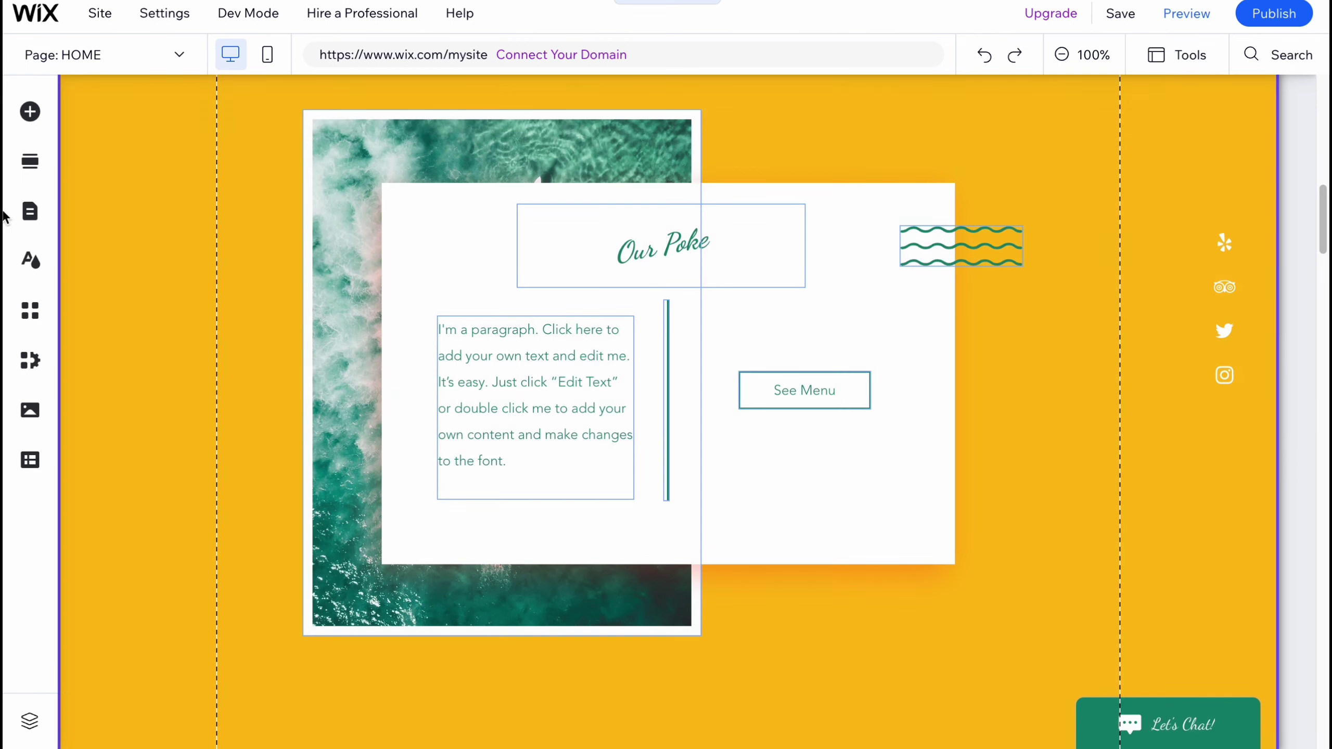
Look over the Signup & Login and Member Pages, then bring up Site Design
left_click(31, 216)
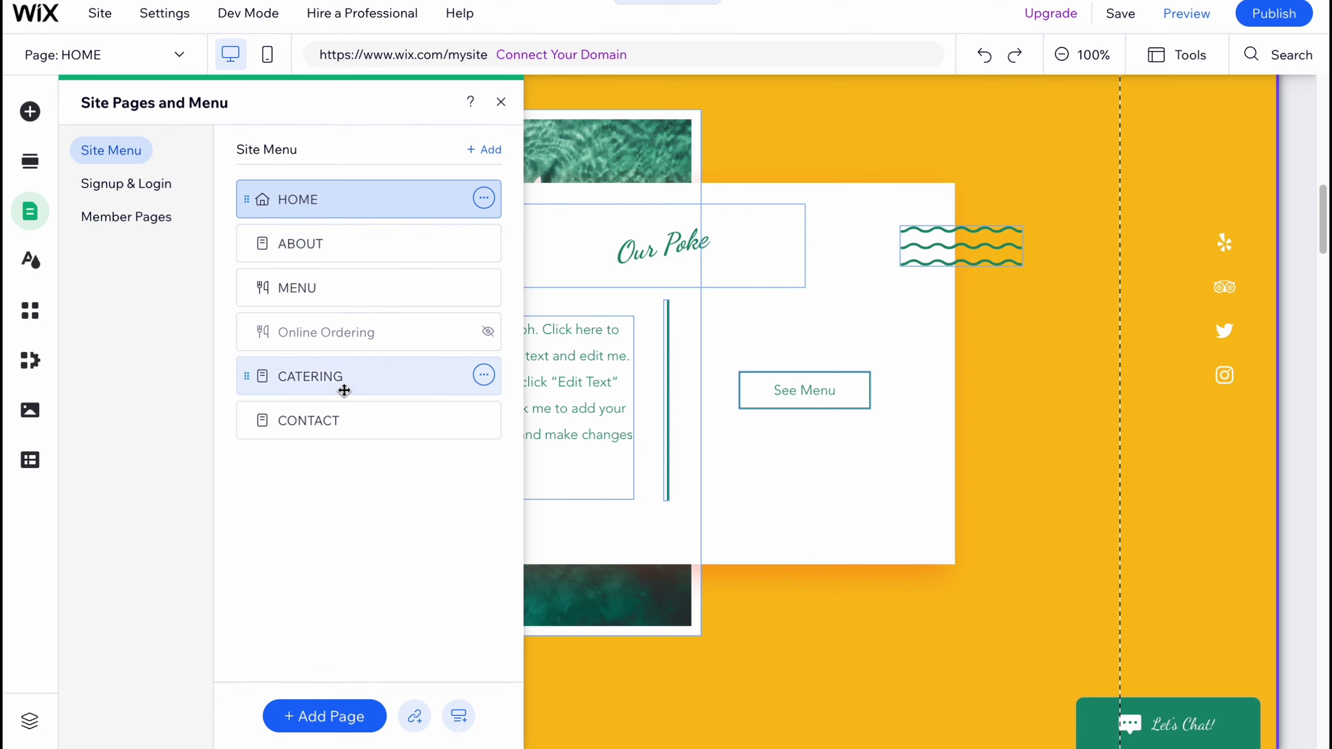
left_click(139, 193)
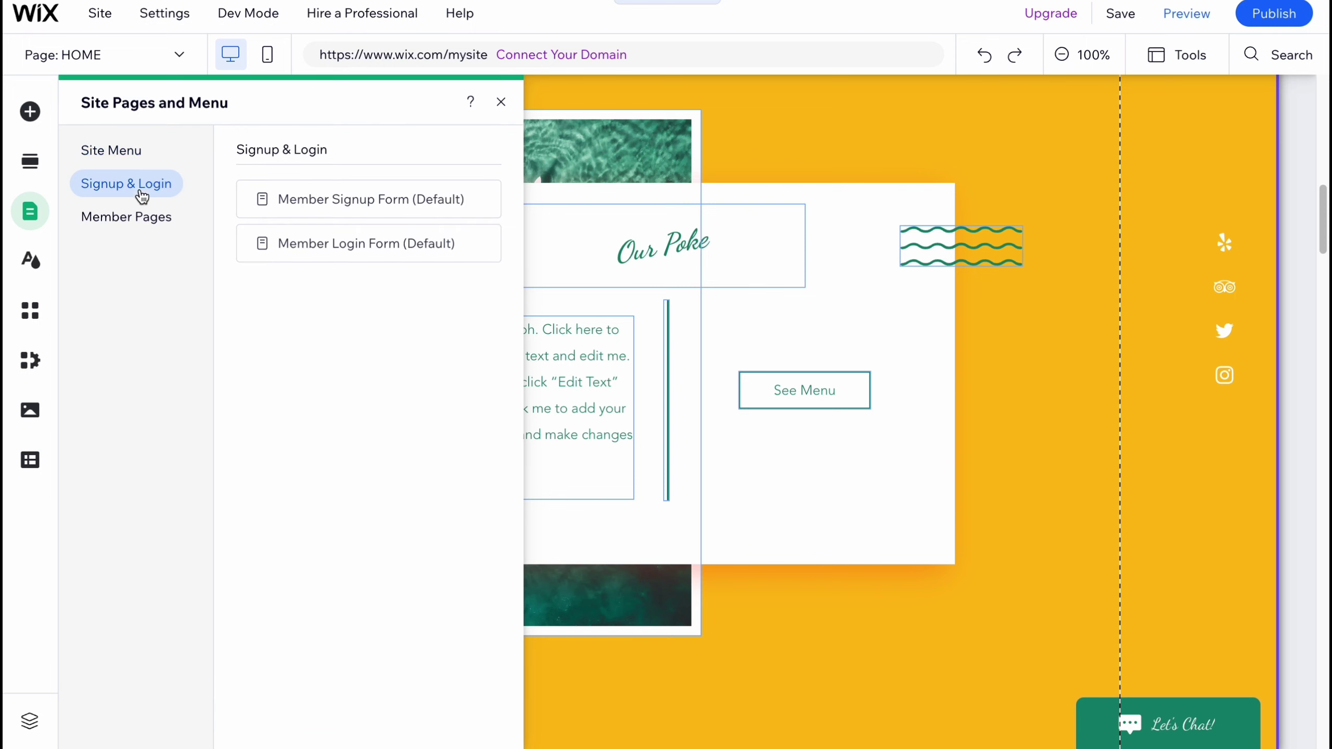
left_click(127, 221)
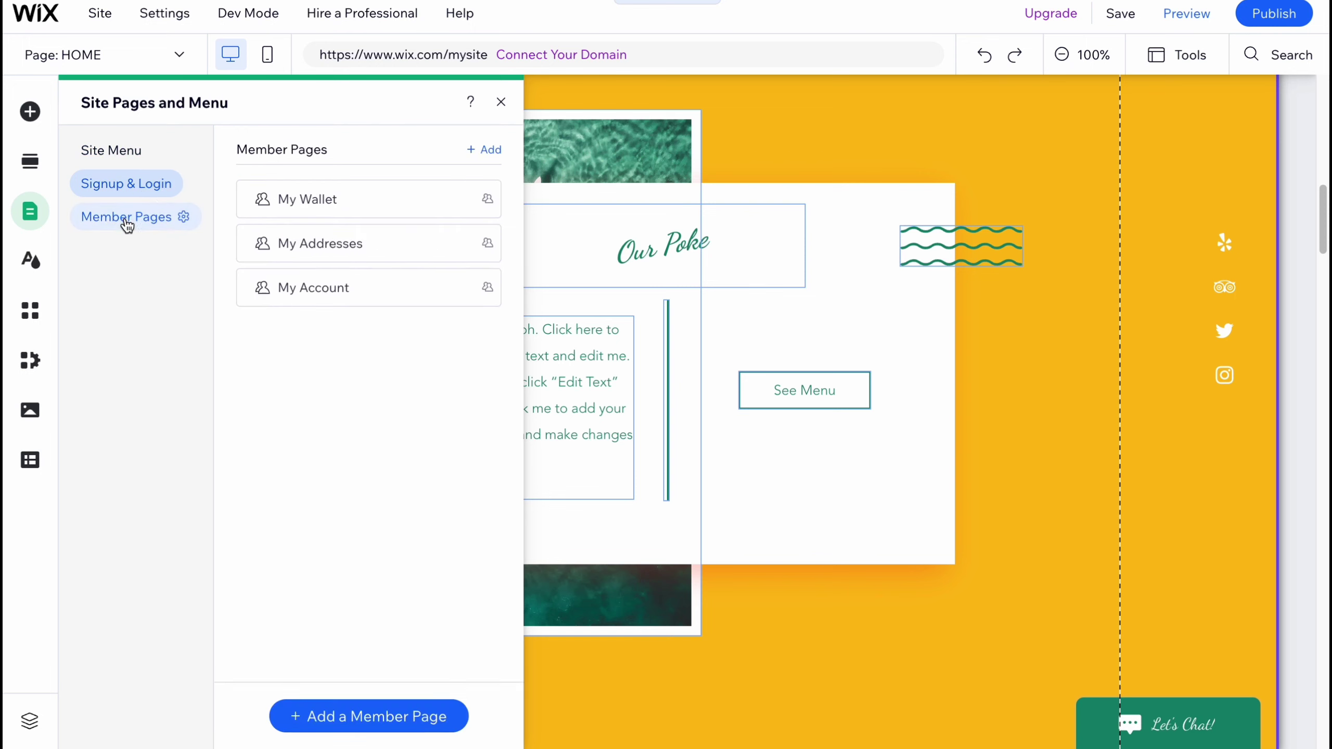
left_click(125, 153)
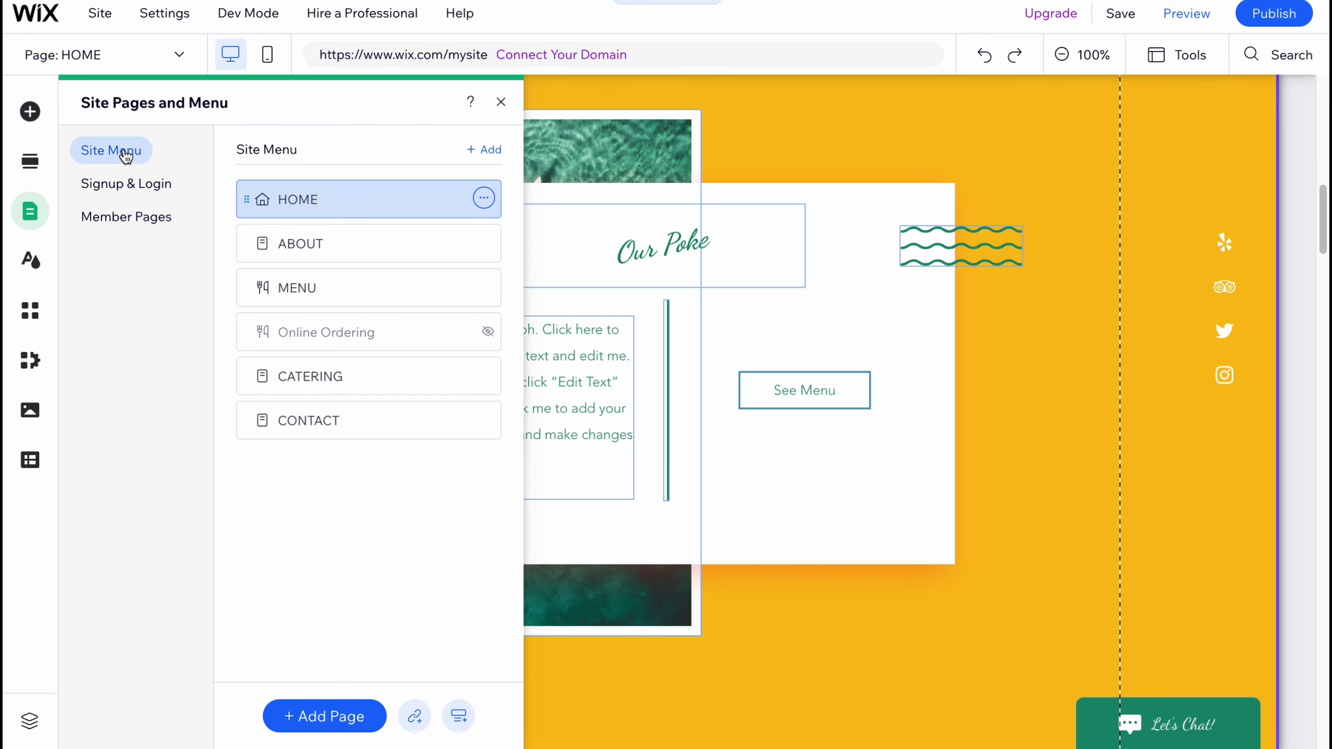
left_click(29, 261)
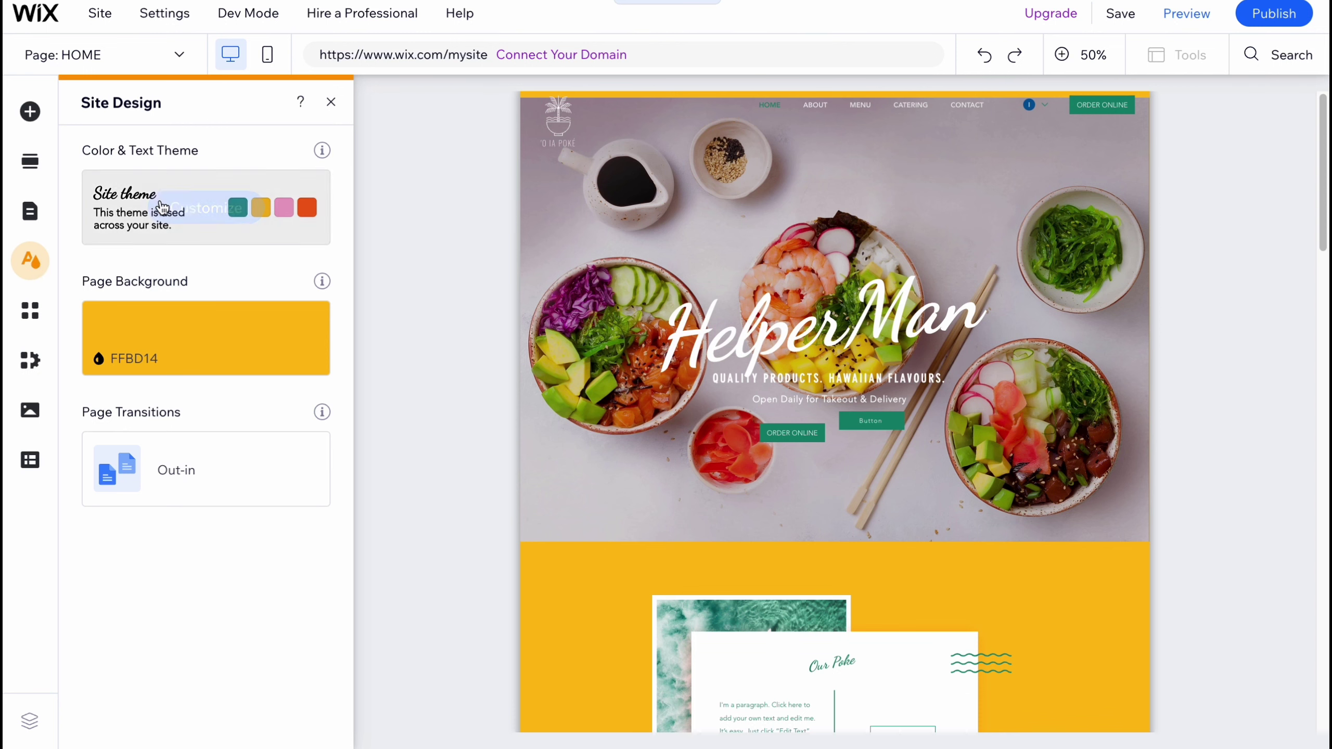
Compare the Energetic, Eclectic and Dynamic colour themes and settle on Retro vibrant
left_click(217, 219)
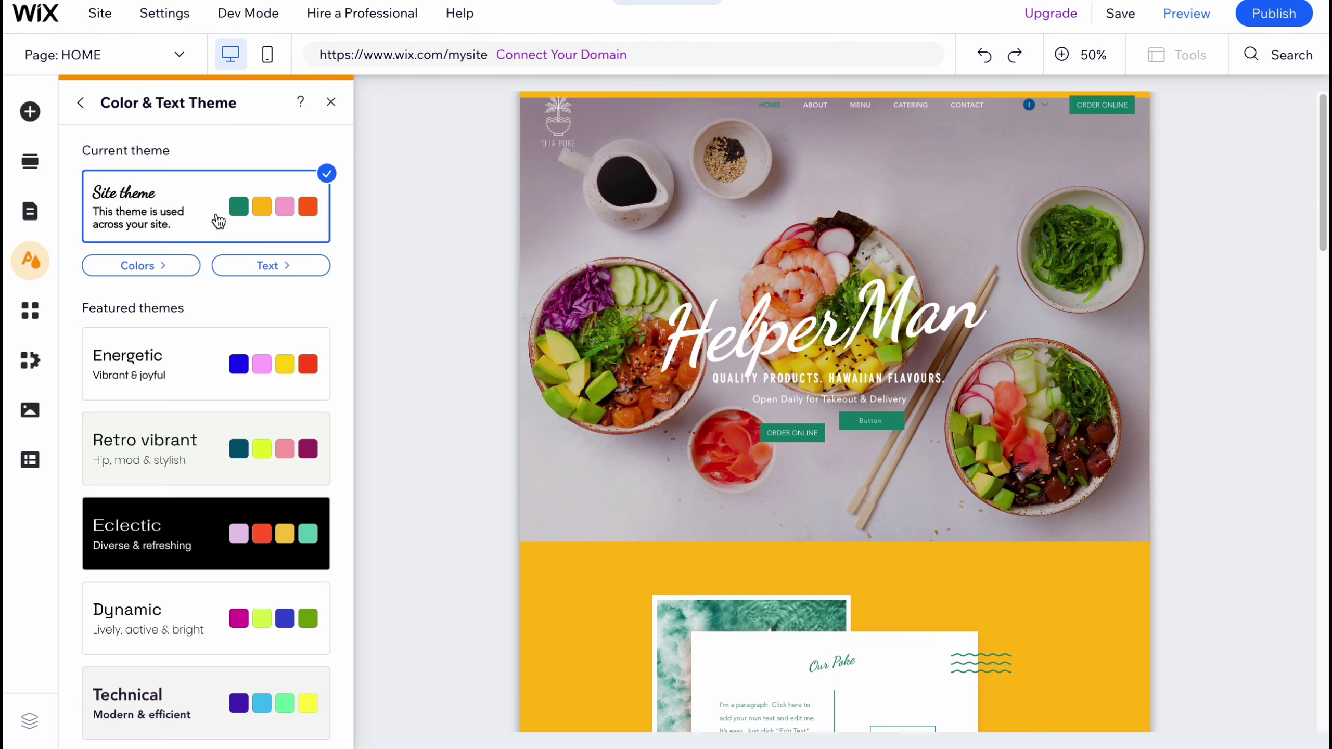
left_click(187, 369)
left_click(229, 455)
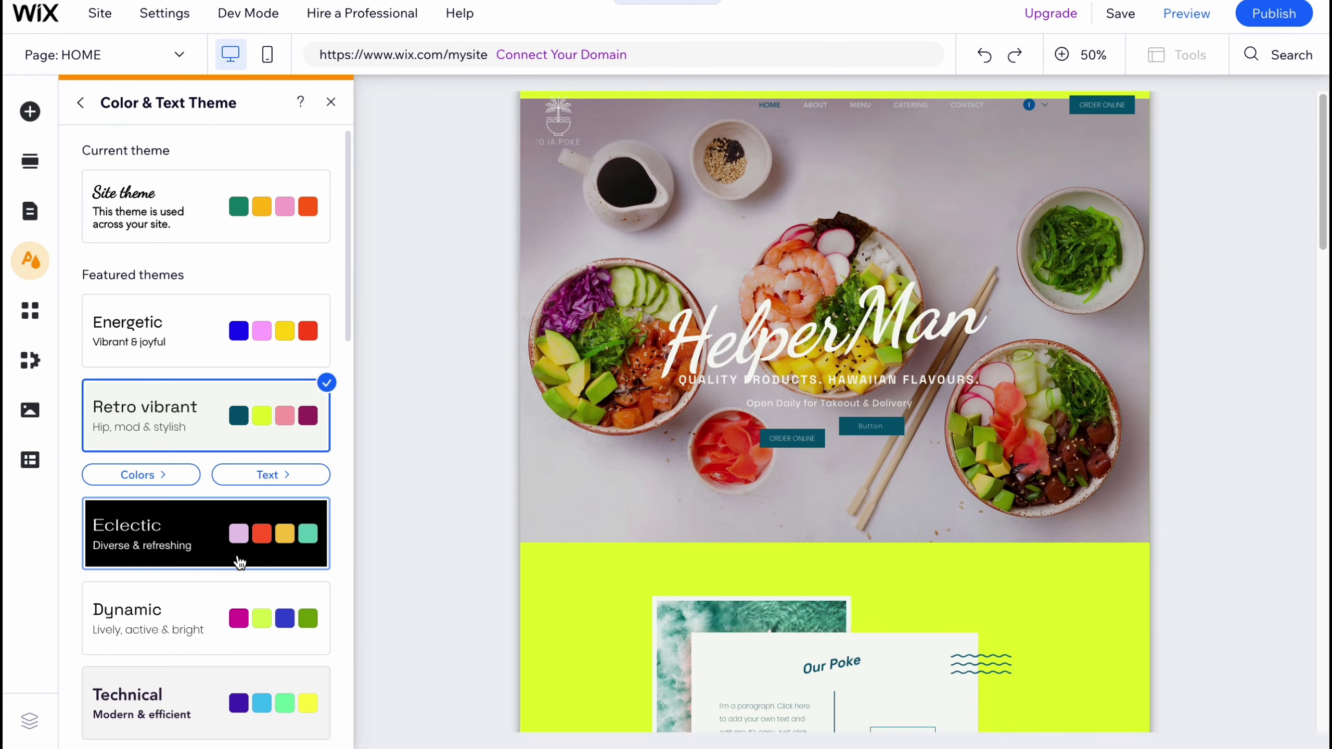
left_click(237, 559)
left_click(237, 611)
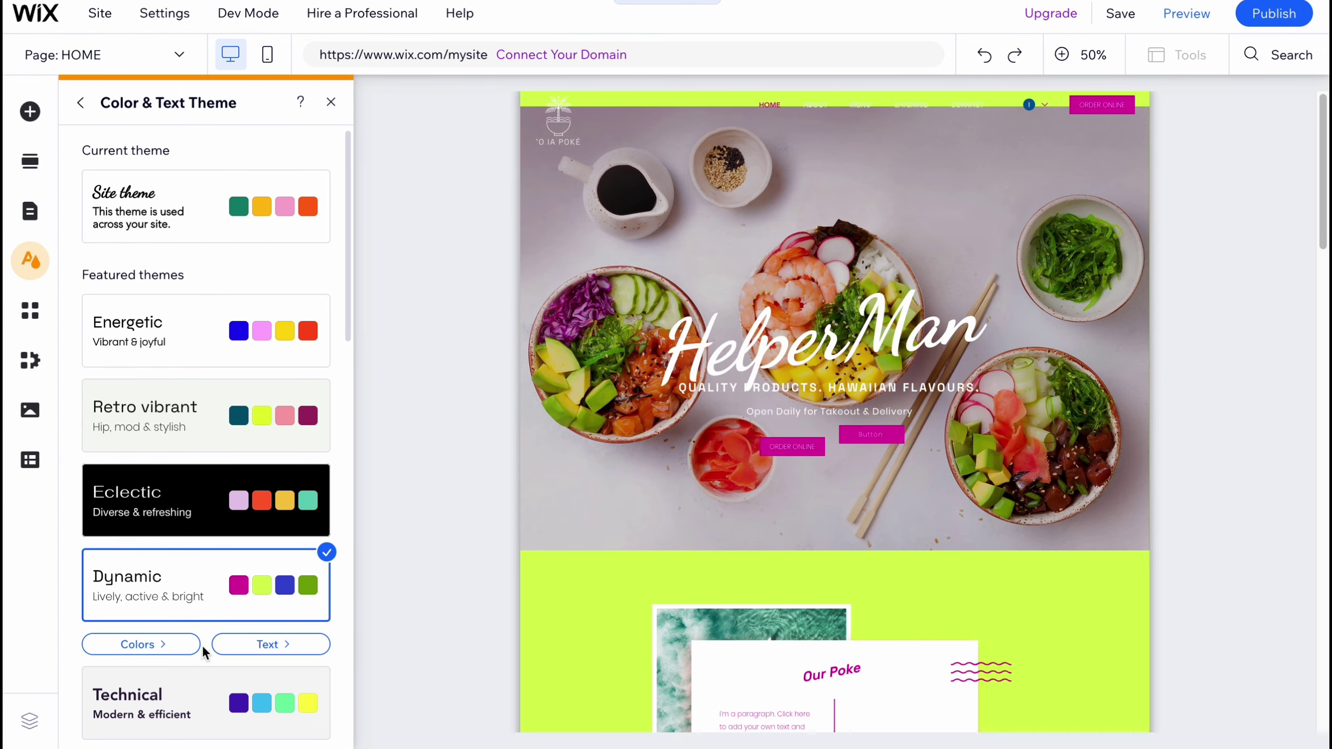
left_click(262, 419)
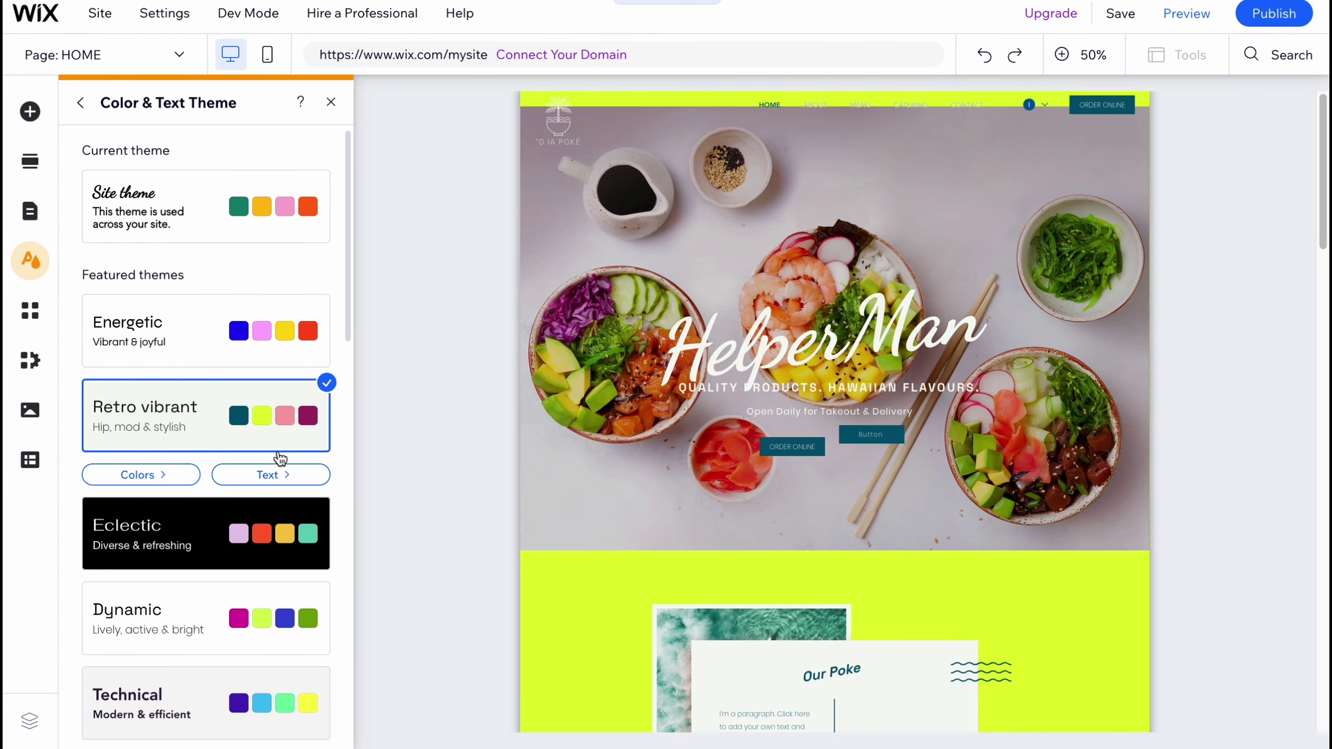
left_click(274, 475)
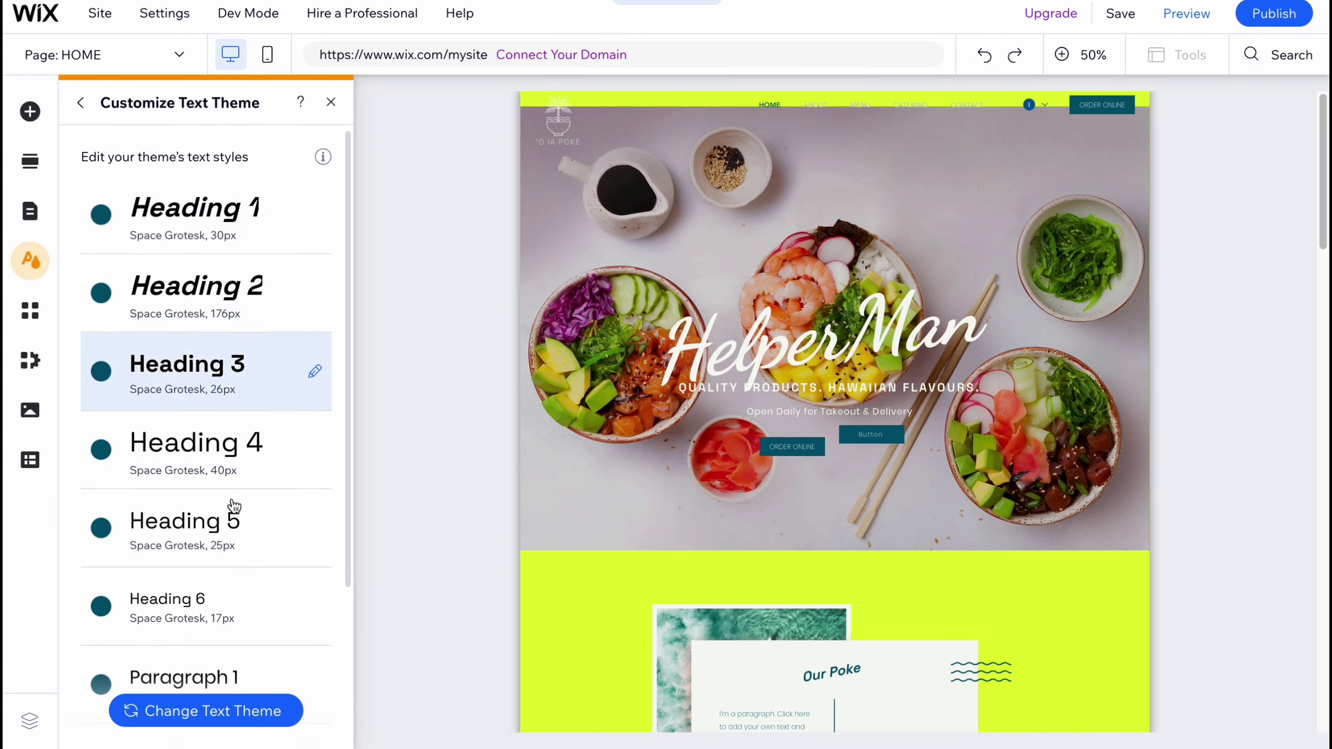
Preview Syne, Space Grotesk, Fahkwang and Avenir, then apply Roboto Bold and close Site Design
left_click(173, 713)
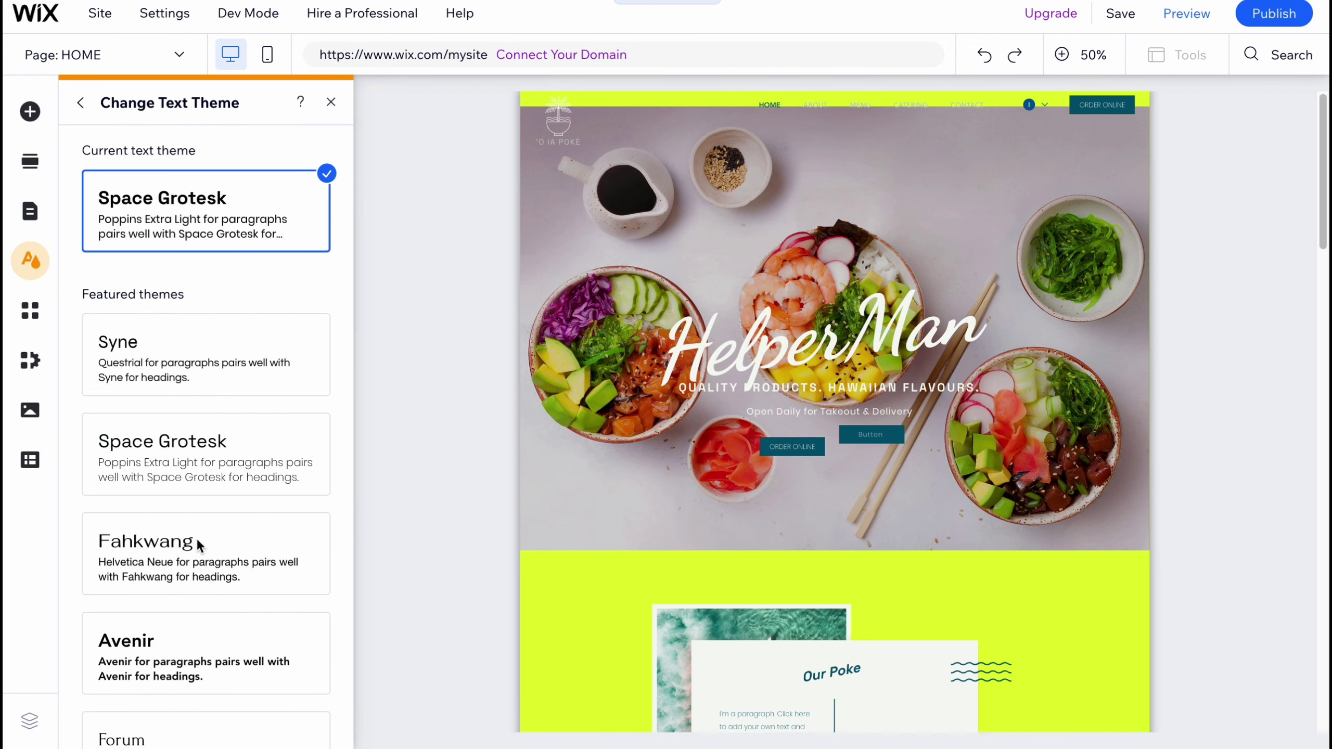
left_click(160, 362)
left_click(182, 459)
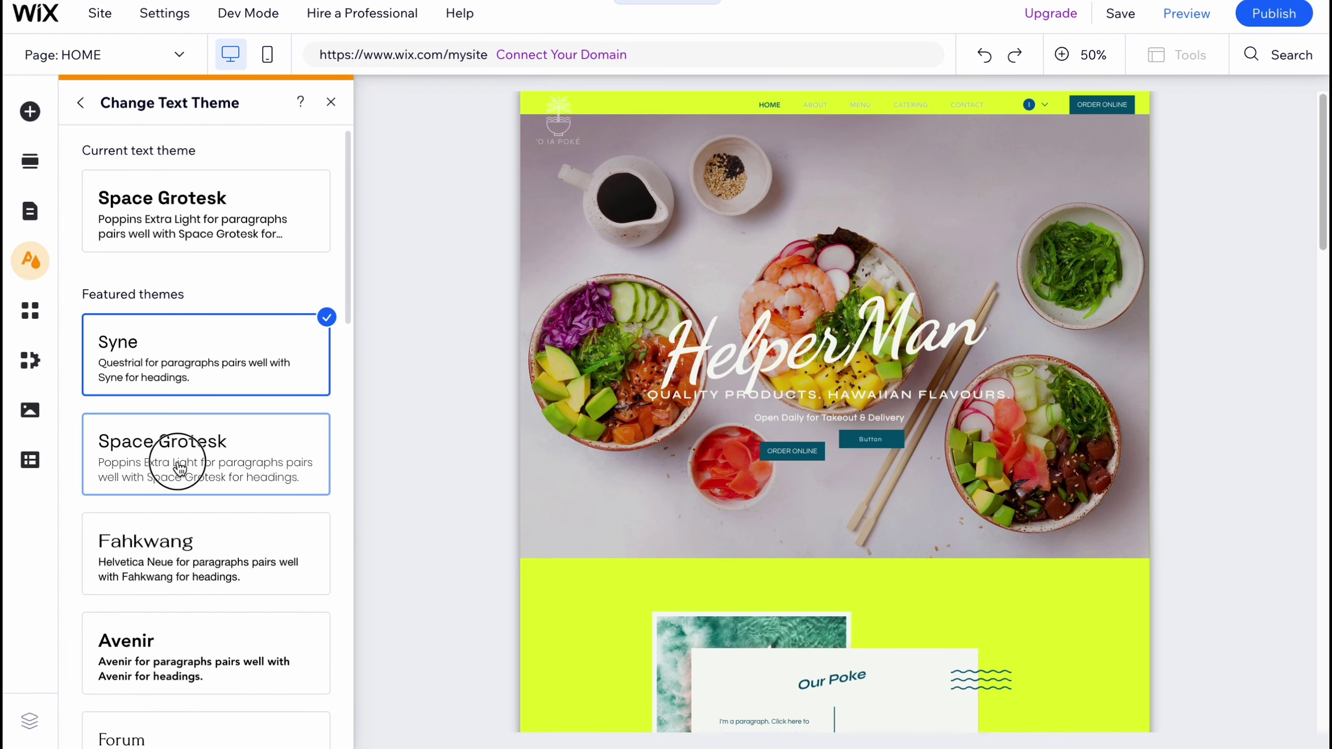
left_click(186, 569)
left_click(184, 633)
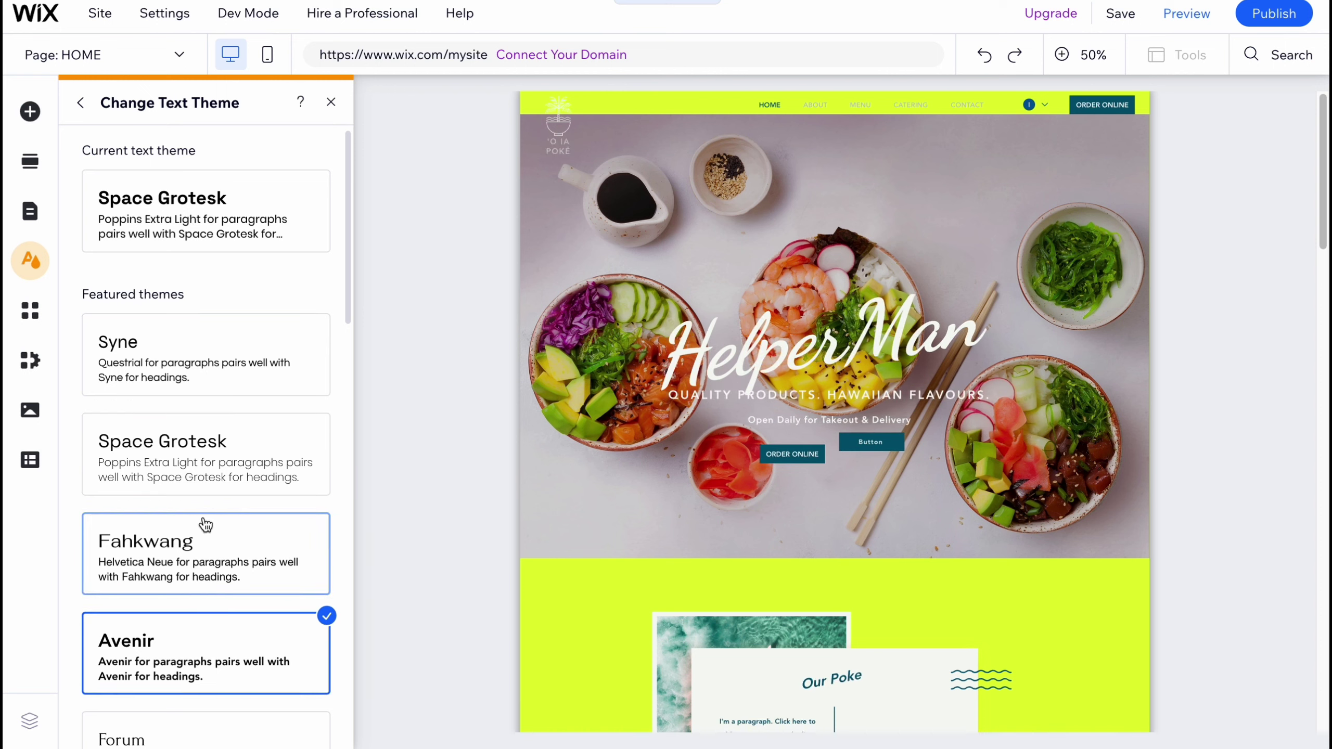
scroll(191, 529, "down", 6)
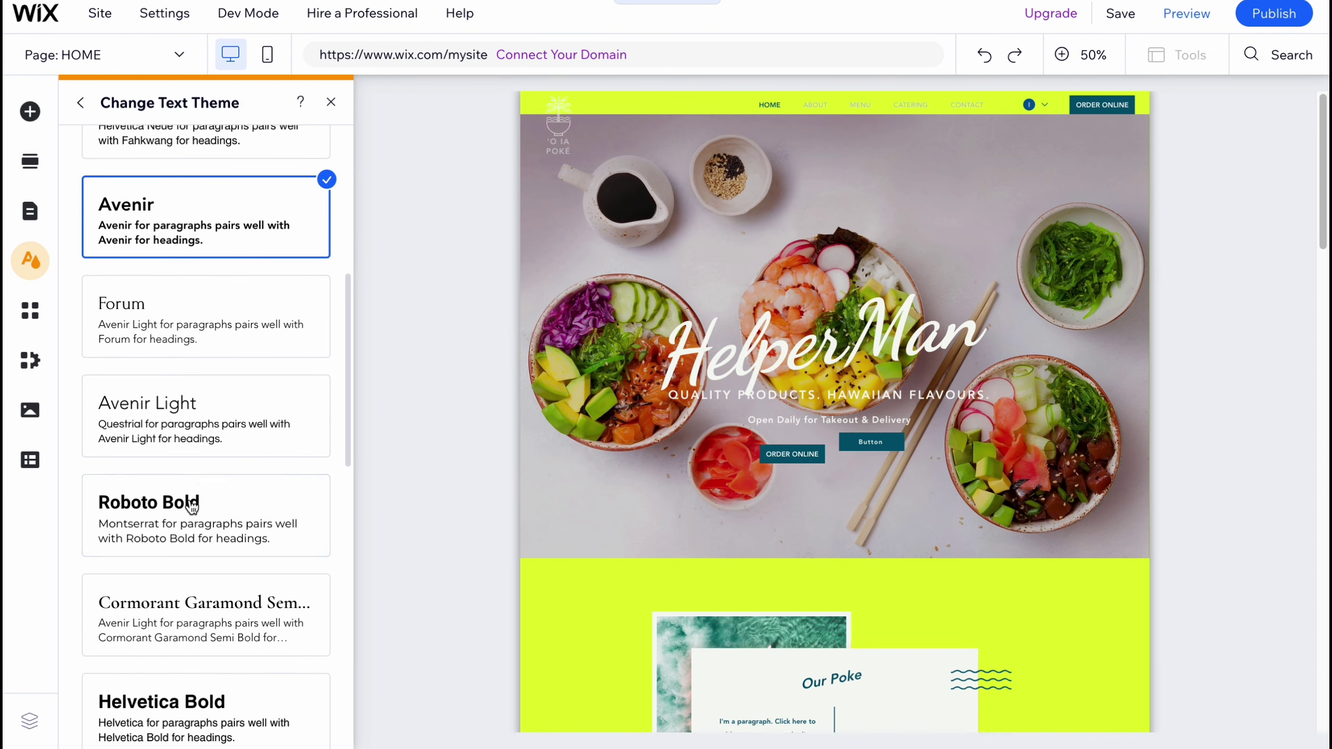
left_click(190, 509)
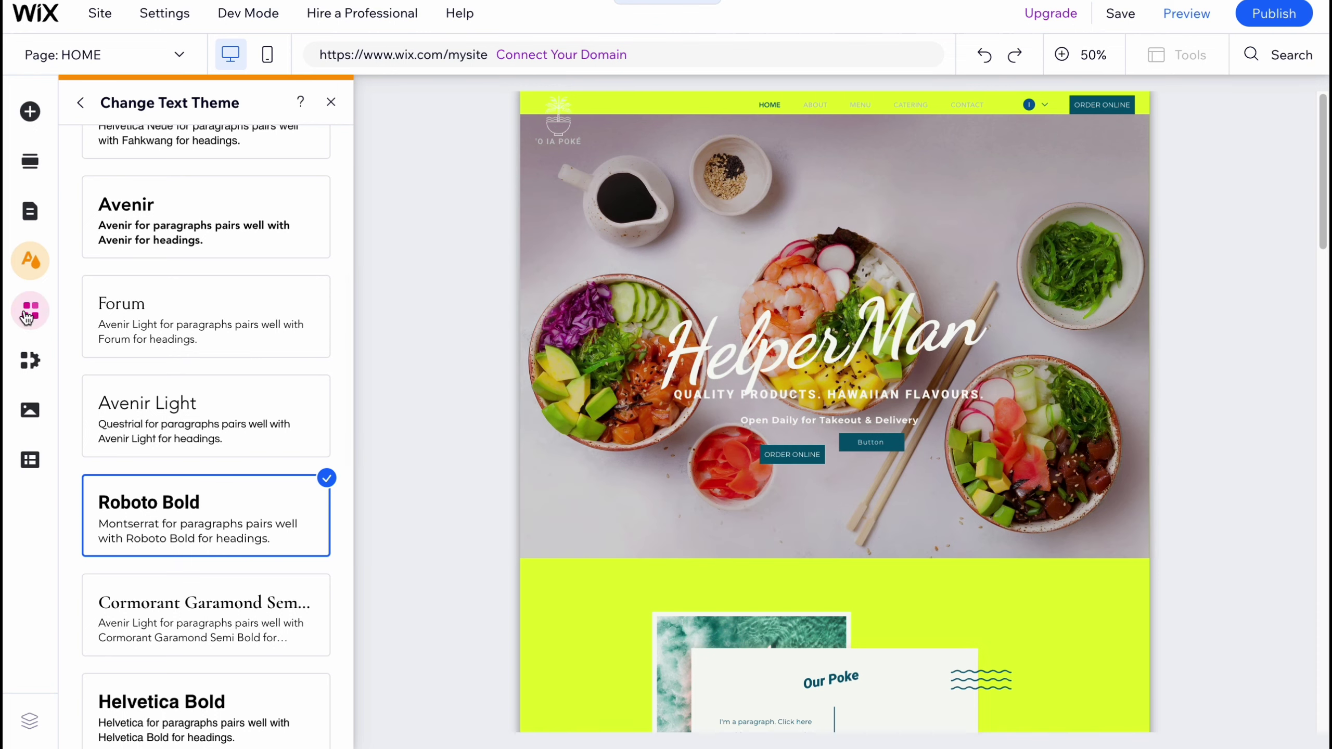
left_click(333, 104)
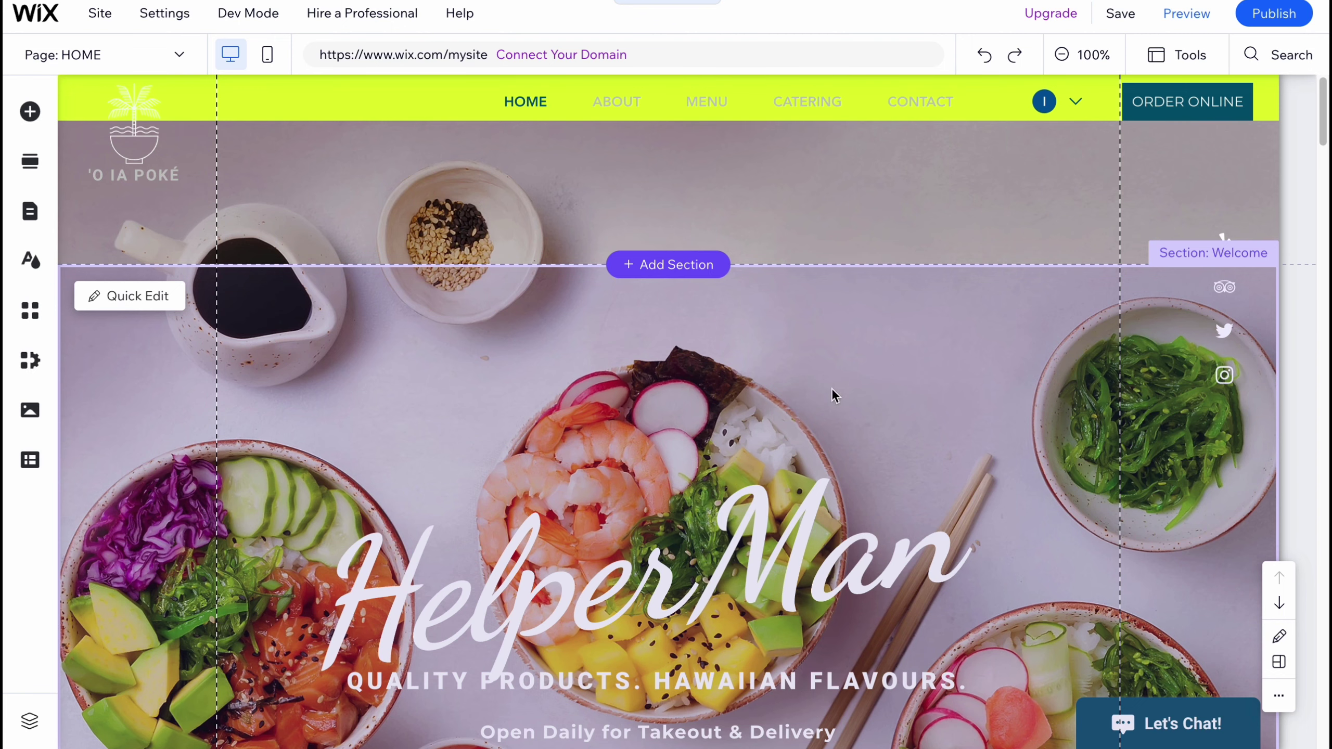
Save the site on the free wixsite.com address ending in my-site-1 and publish it live
left_click(1278, 15)
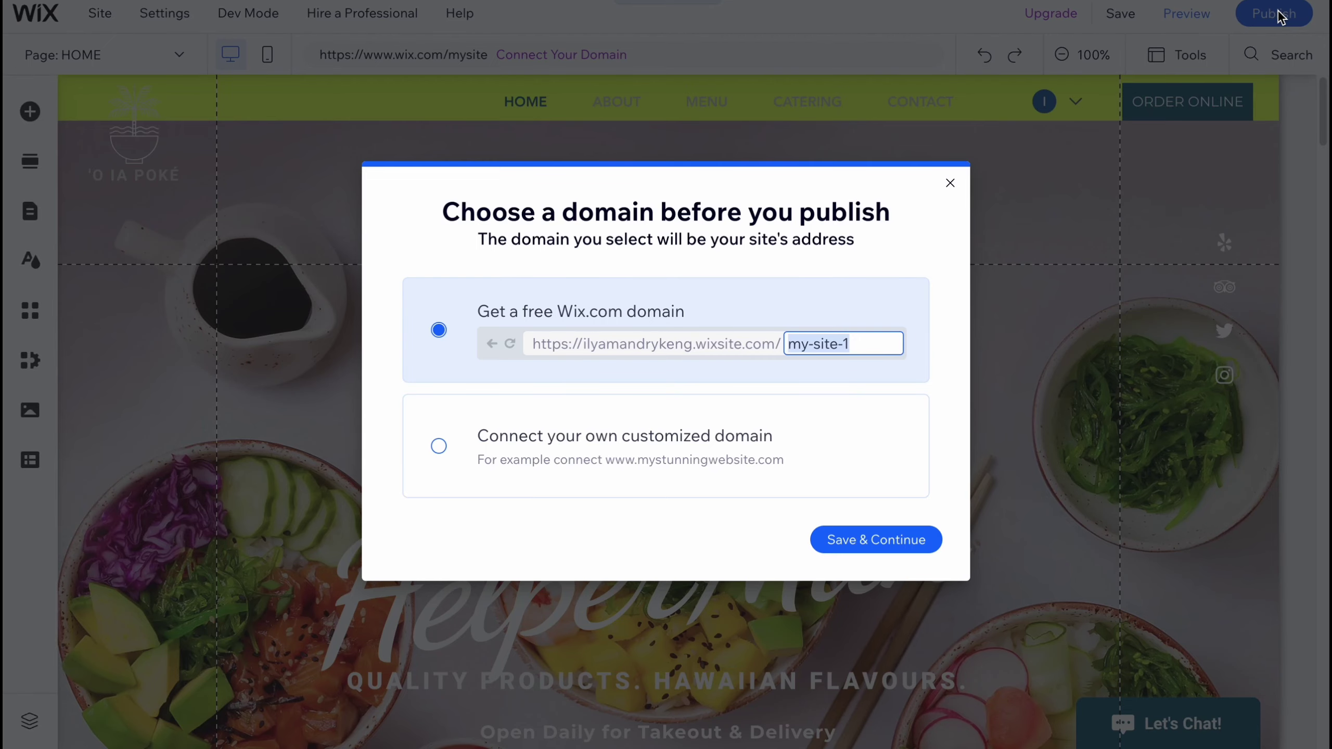
left_click(870, 543)
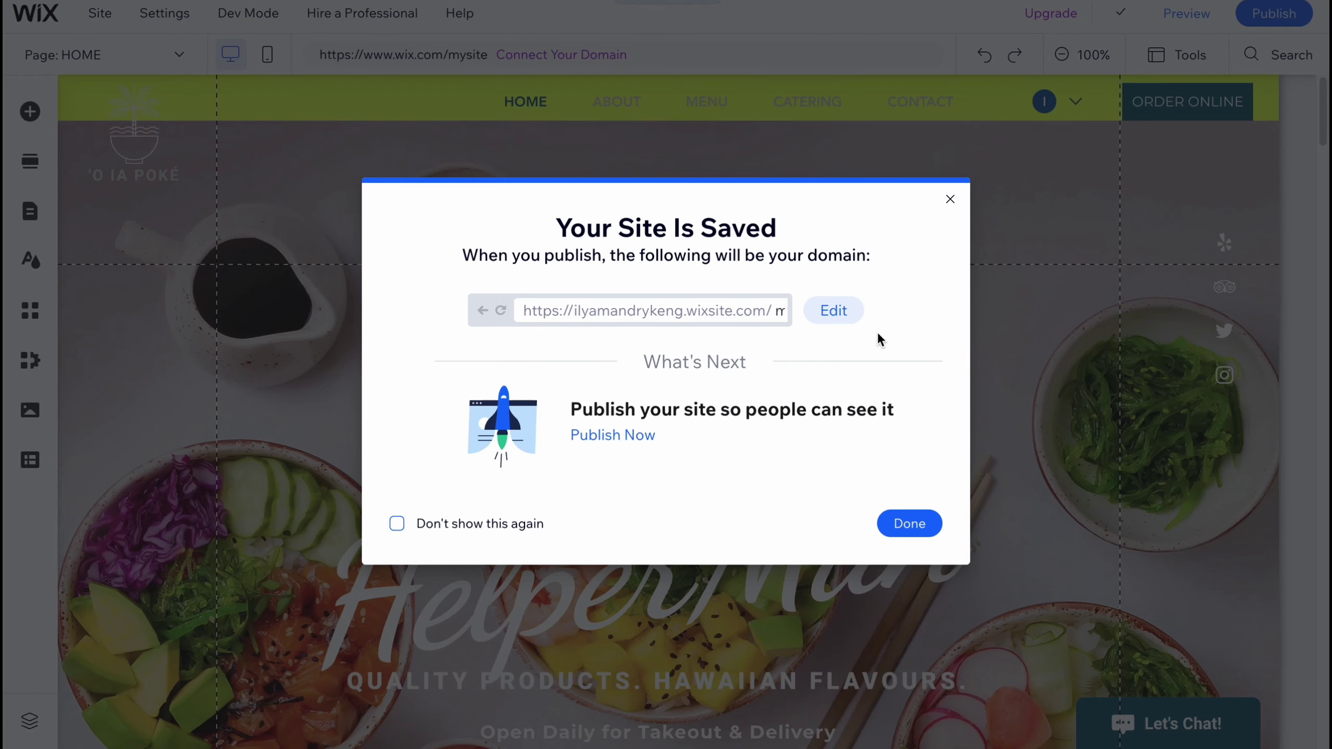
left_click(909, 523)
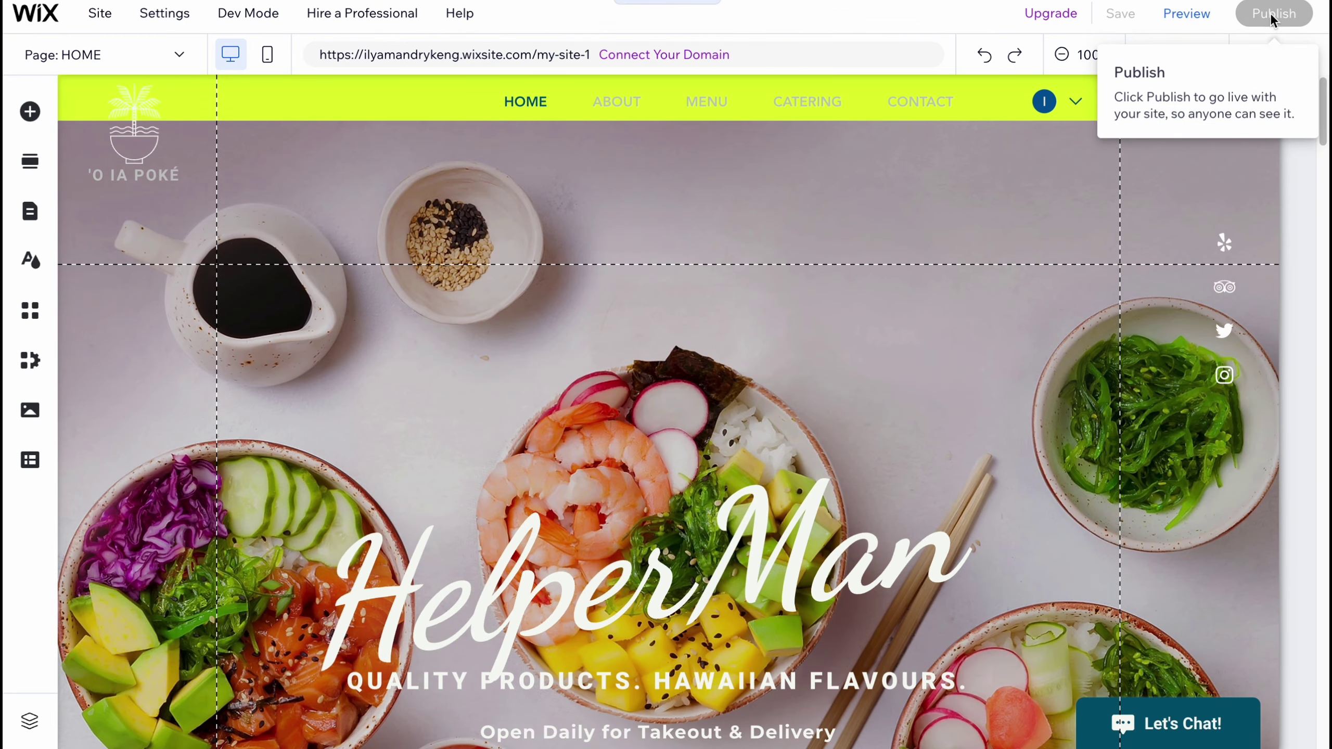
left_click(1272, 18)
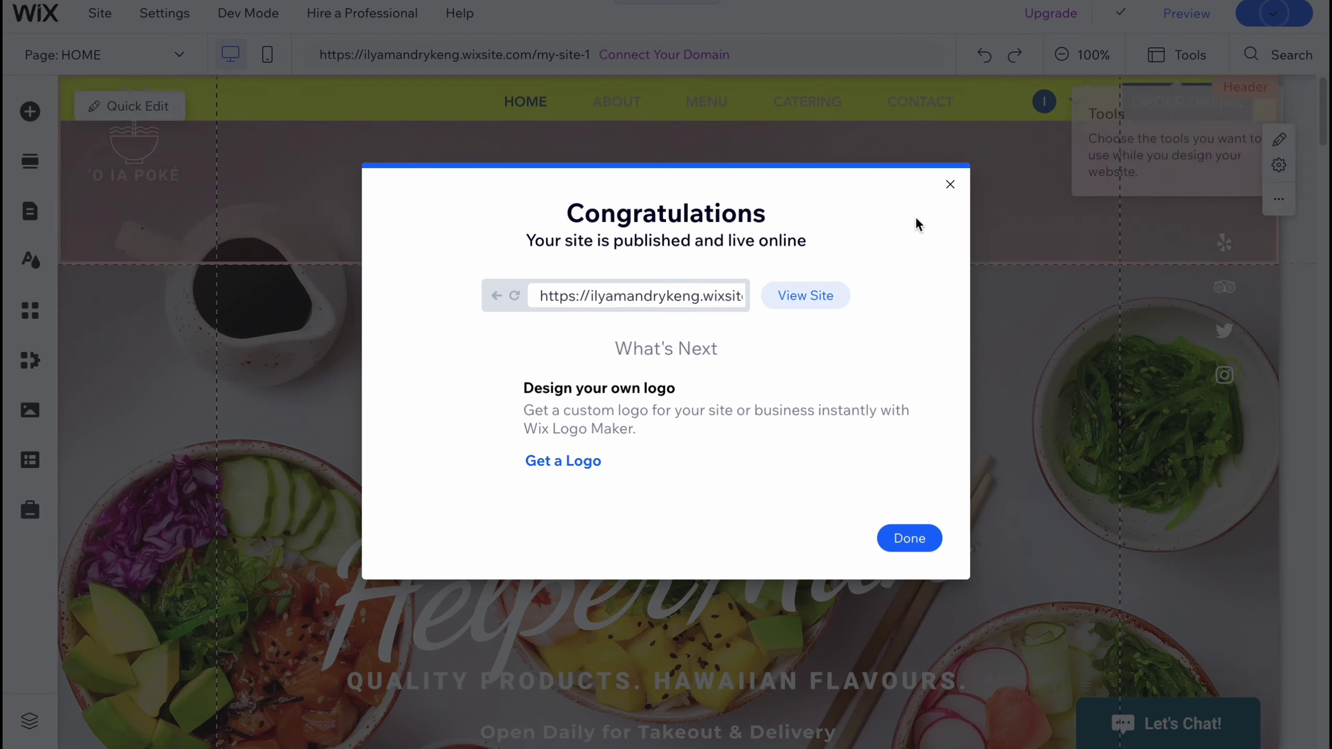
left_click(816, 298)
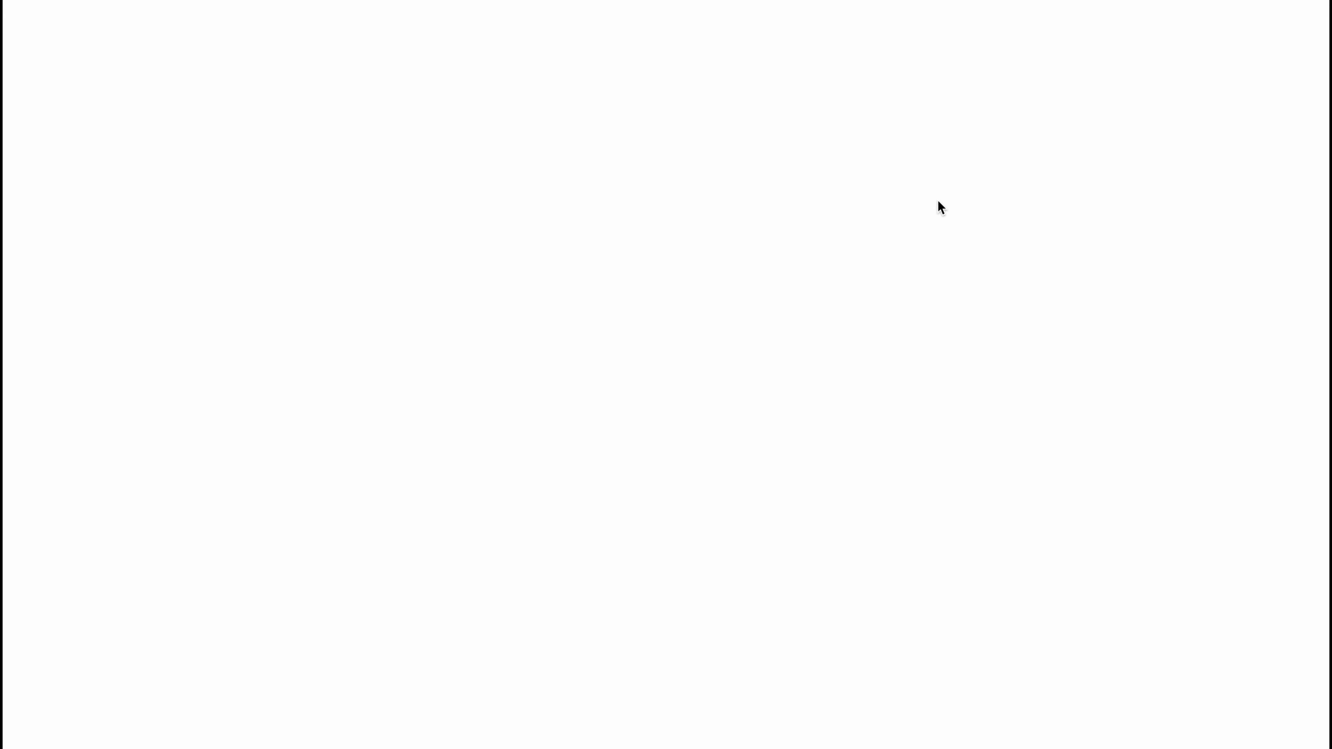
Scroll the live HelperMan site down to Our Catering and back up to the top
scroll(639, 283, "down", 20)
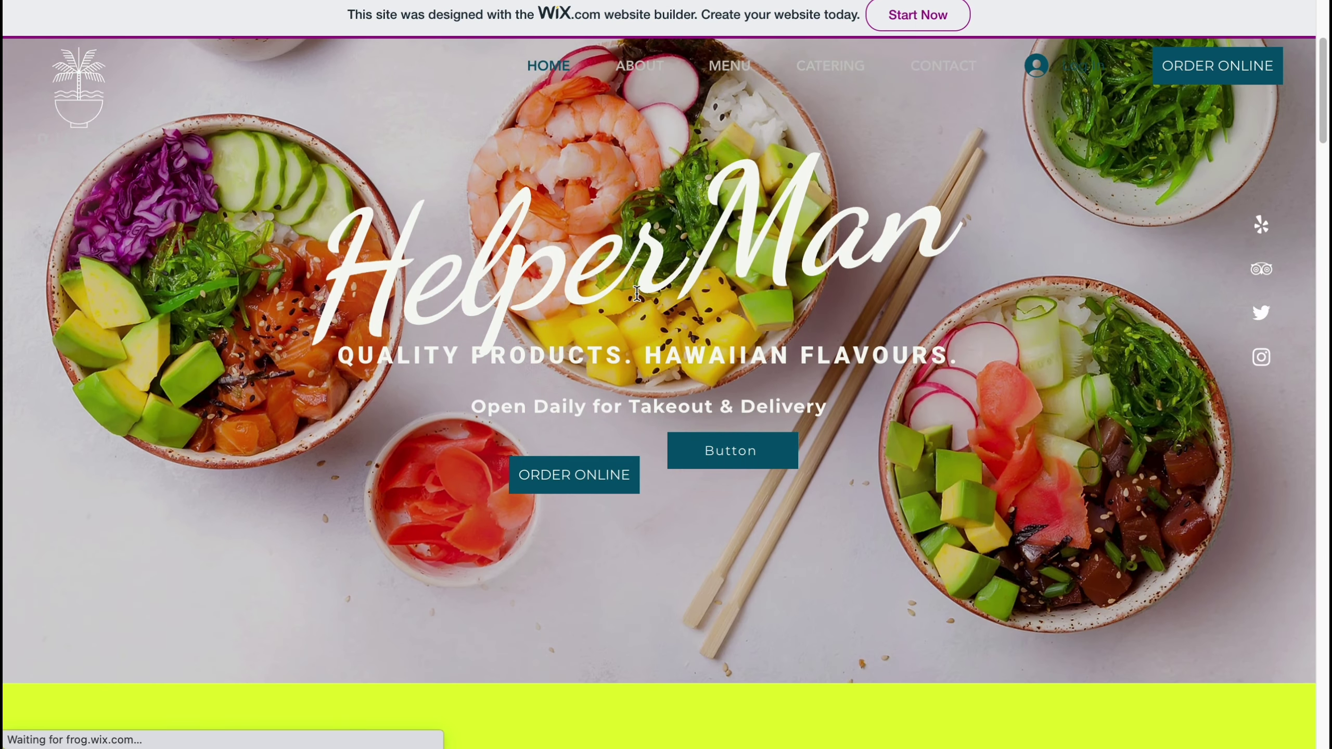
scroll(637, 316, "down", 10)
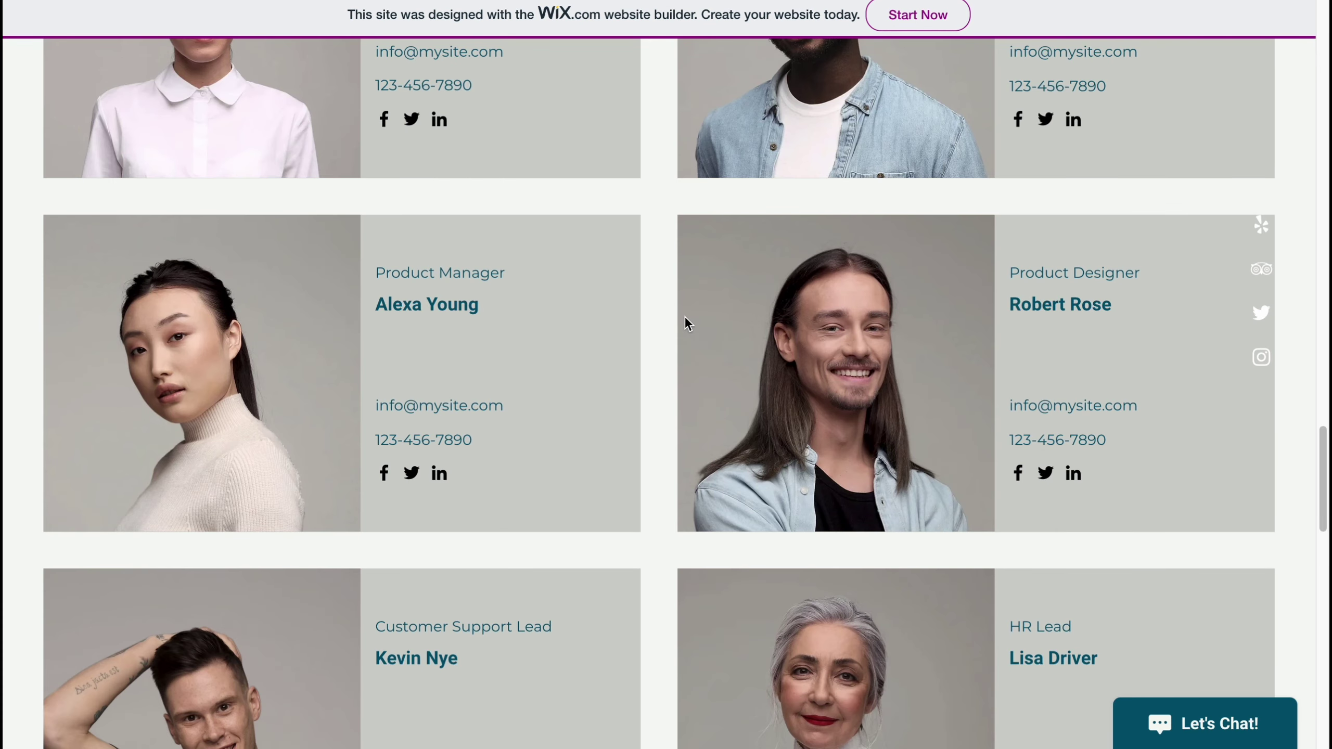
scroll(581, 304, "down", 10)
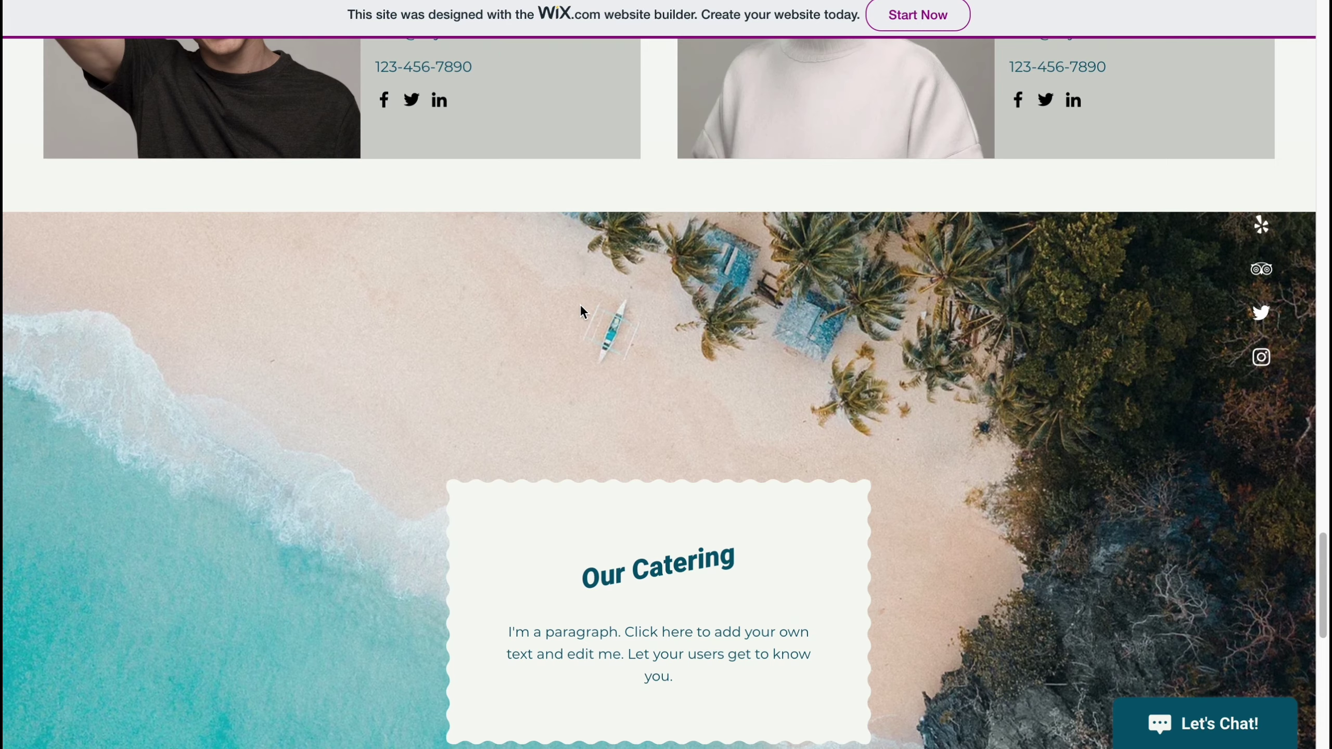
scroll(580, 307, "up", 20)
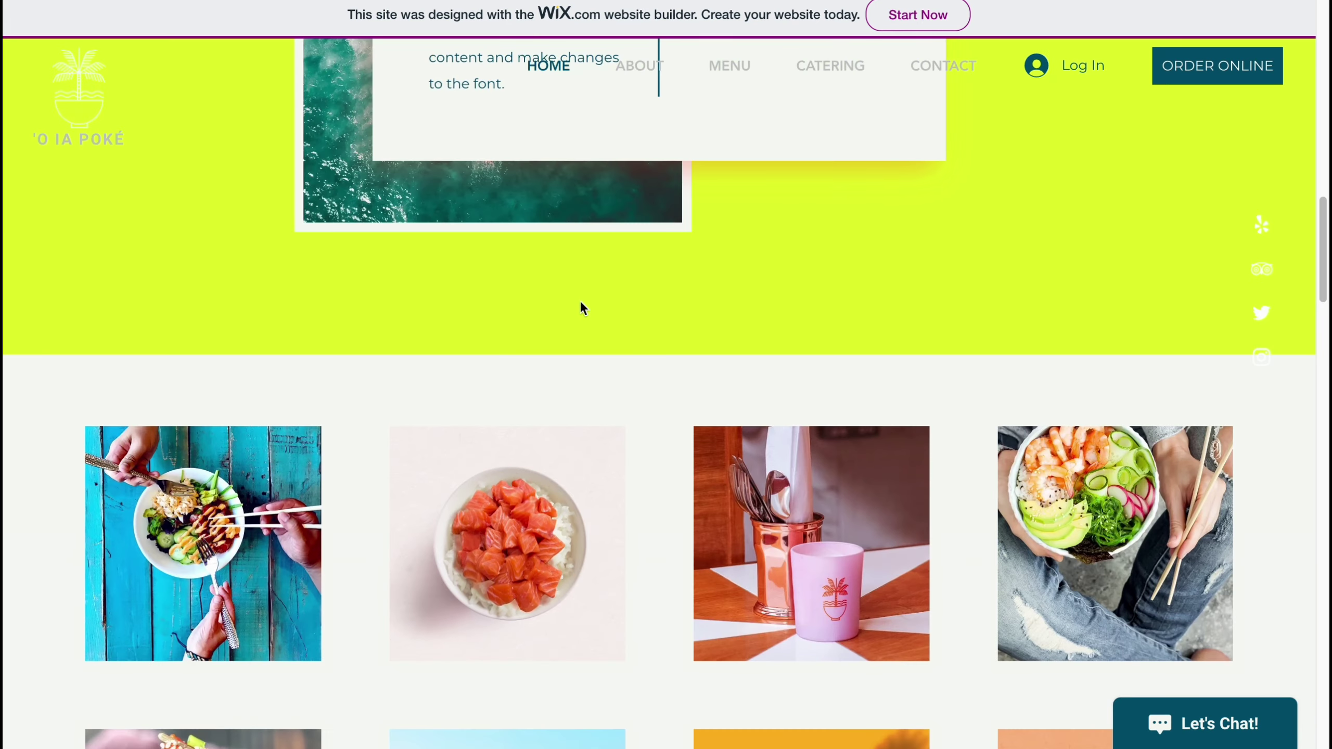
scroll(580, 309, "up", 10)
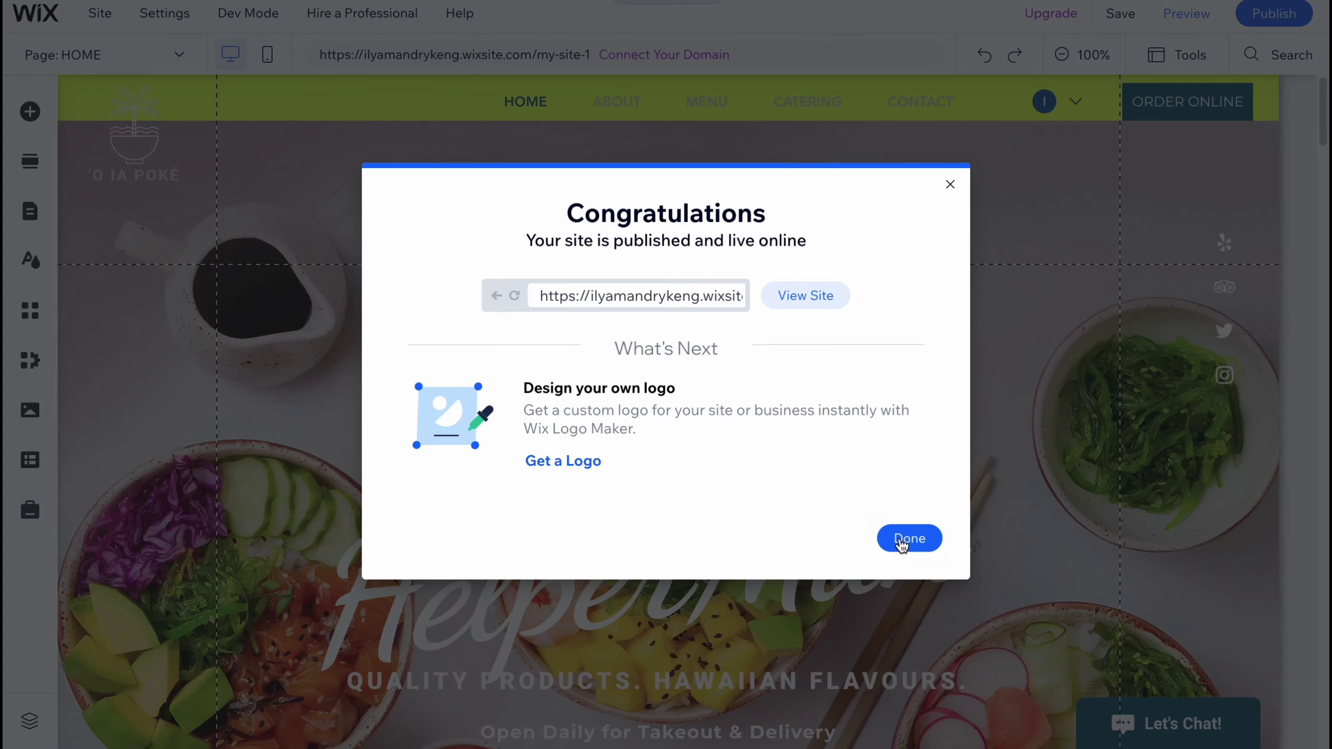
Dismiss the publish and mobile-editing popups and go to the site dashboard via the Wix logo
left_click(901, 538)
left_click(922, 279)
mouse_move(40, 20)
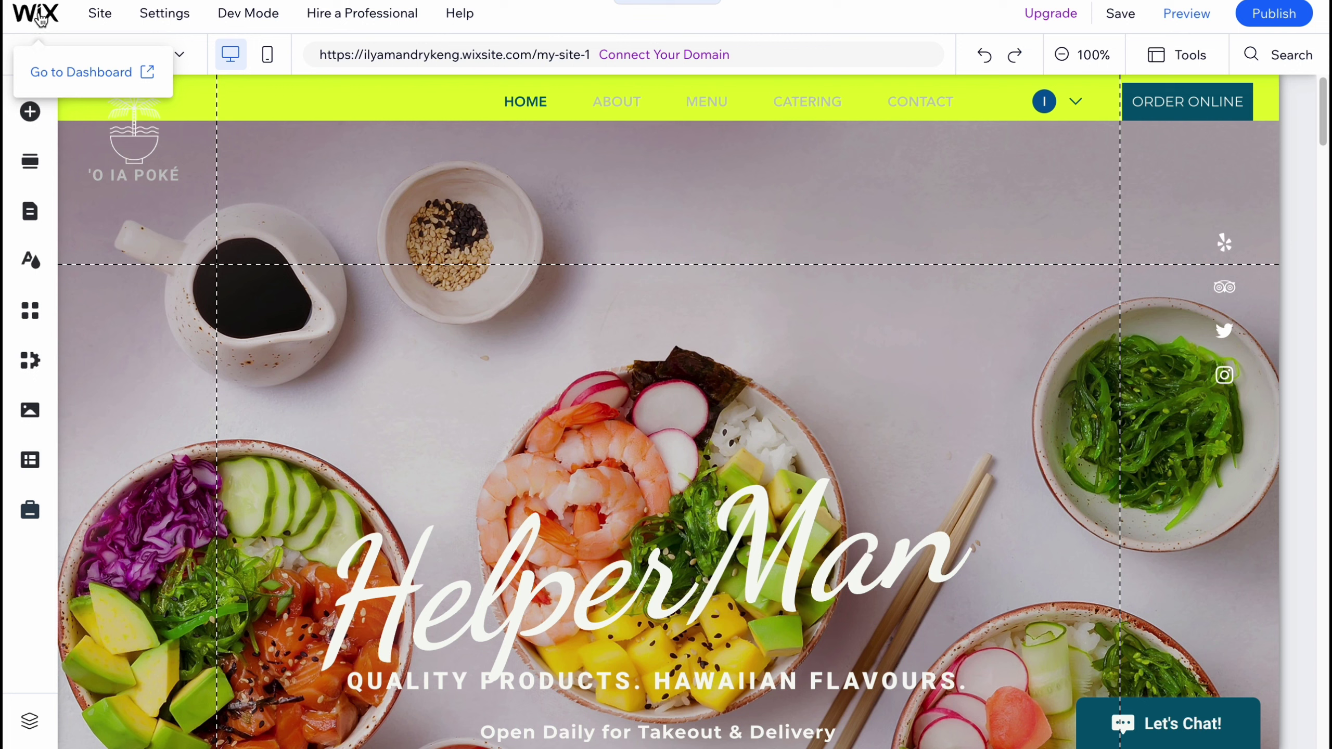
left_click(84, 74)
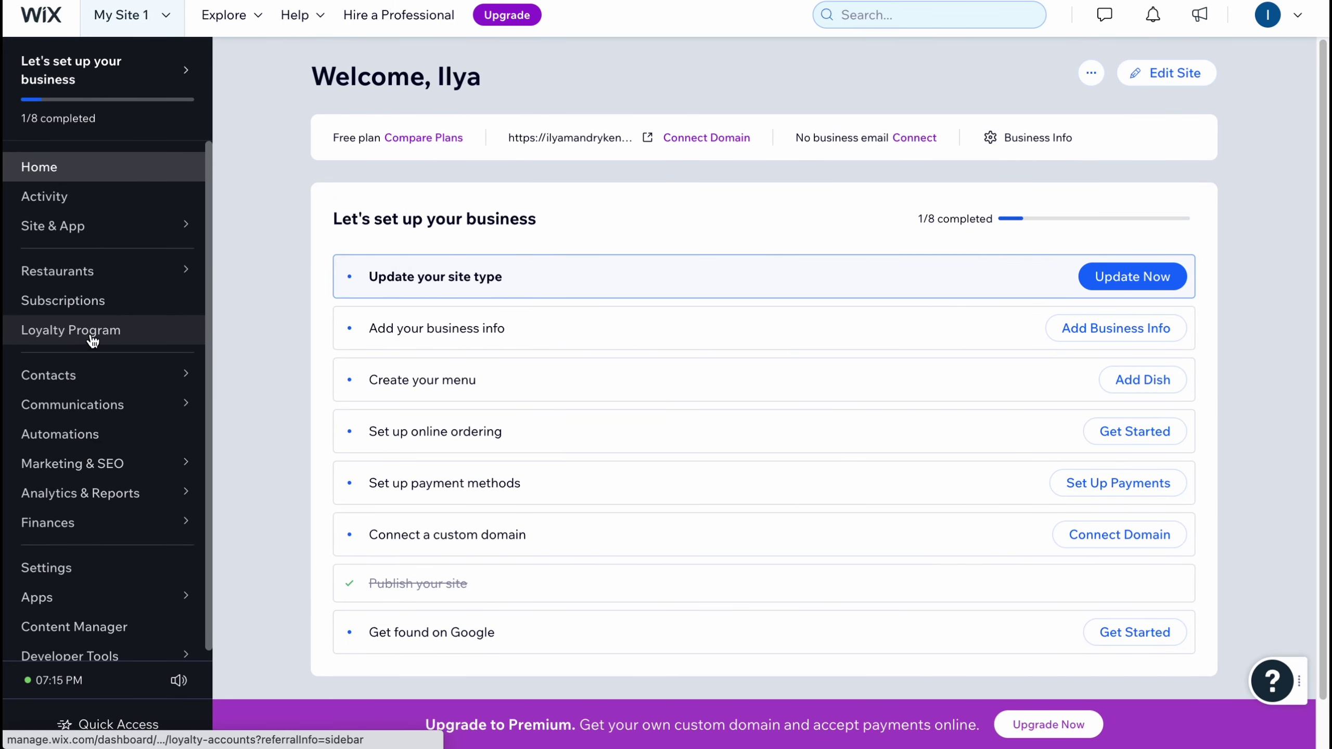
Open Marketing & SEO and scroll through the SEO overview tools
left_click(87, 472)
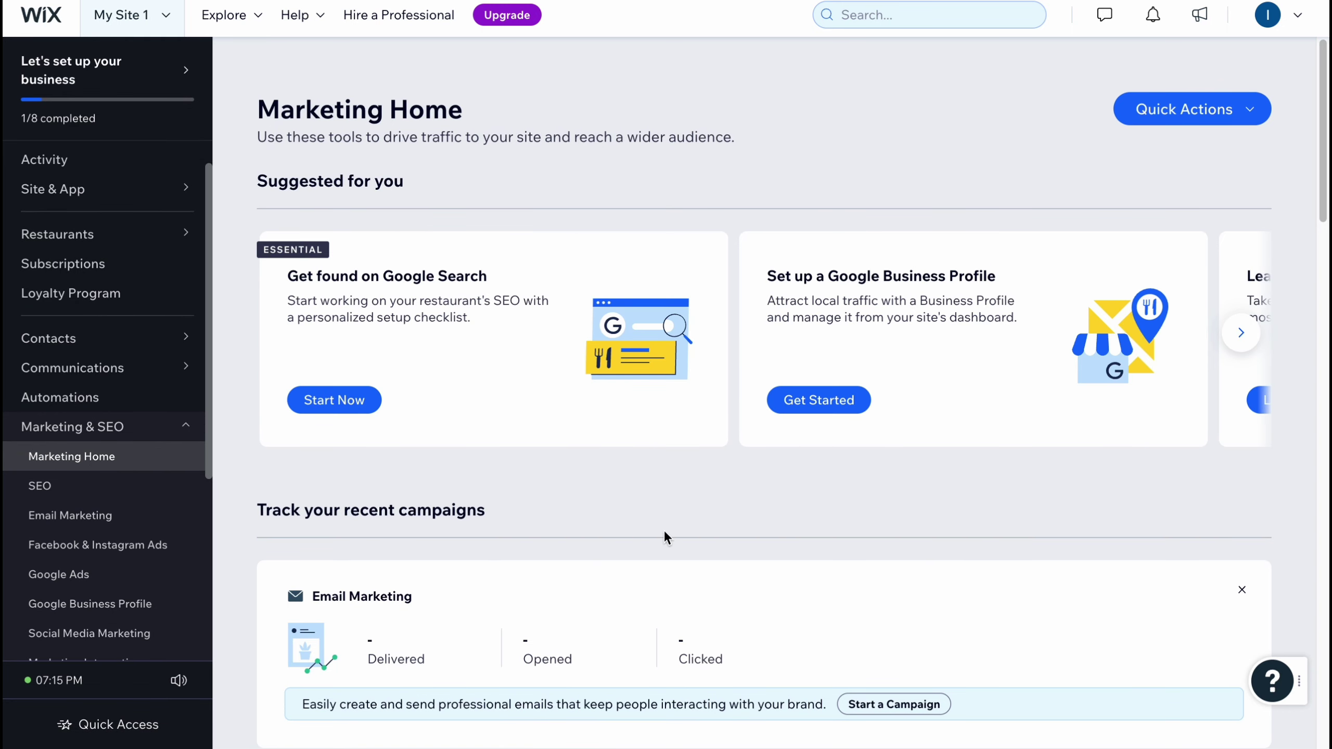
left_click(48, 487)
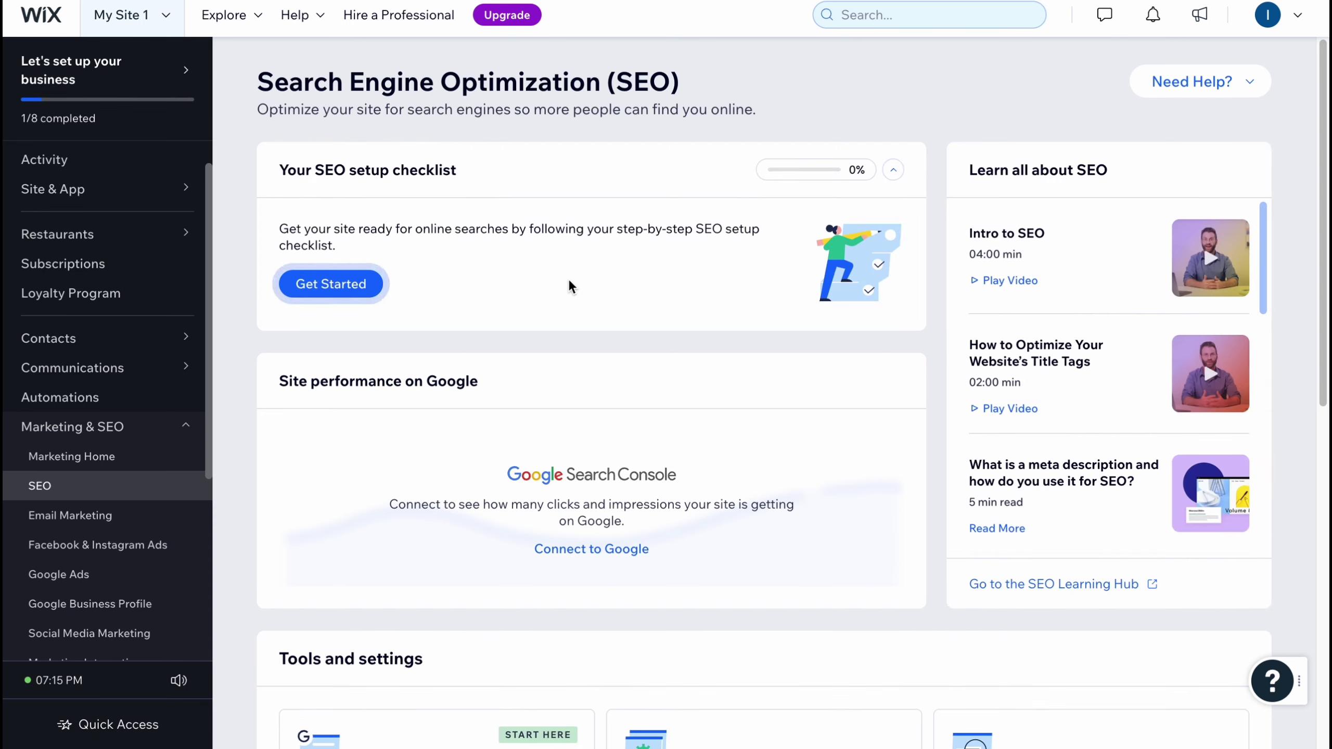
scroll(648, 325, "down", 3)
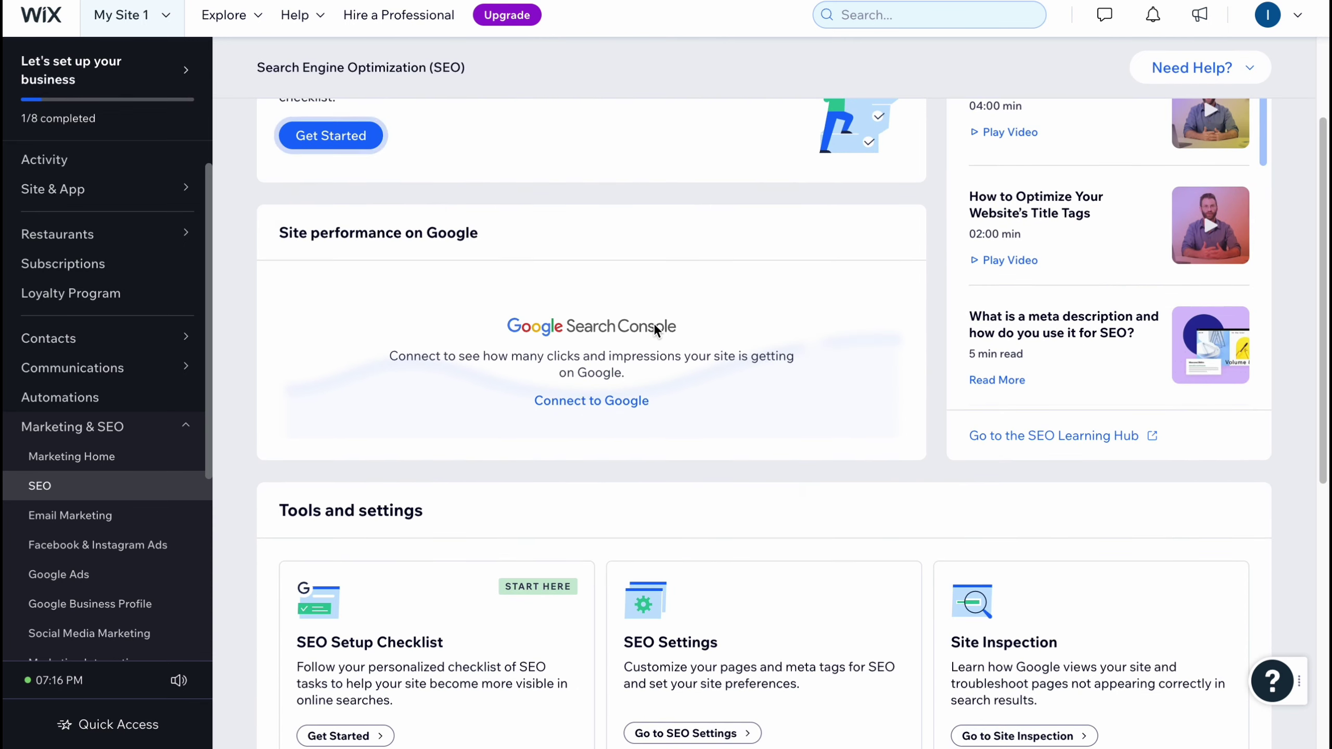
scroll(658, 322, "down", 3)
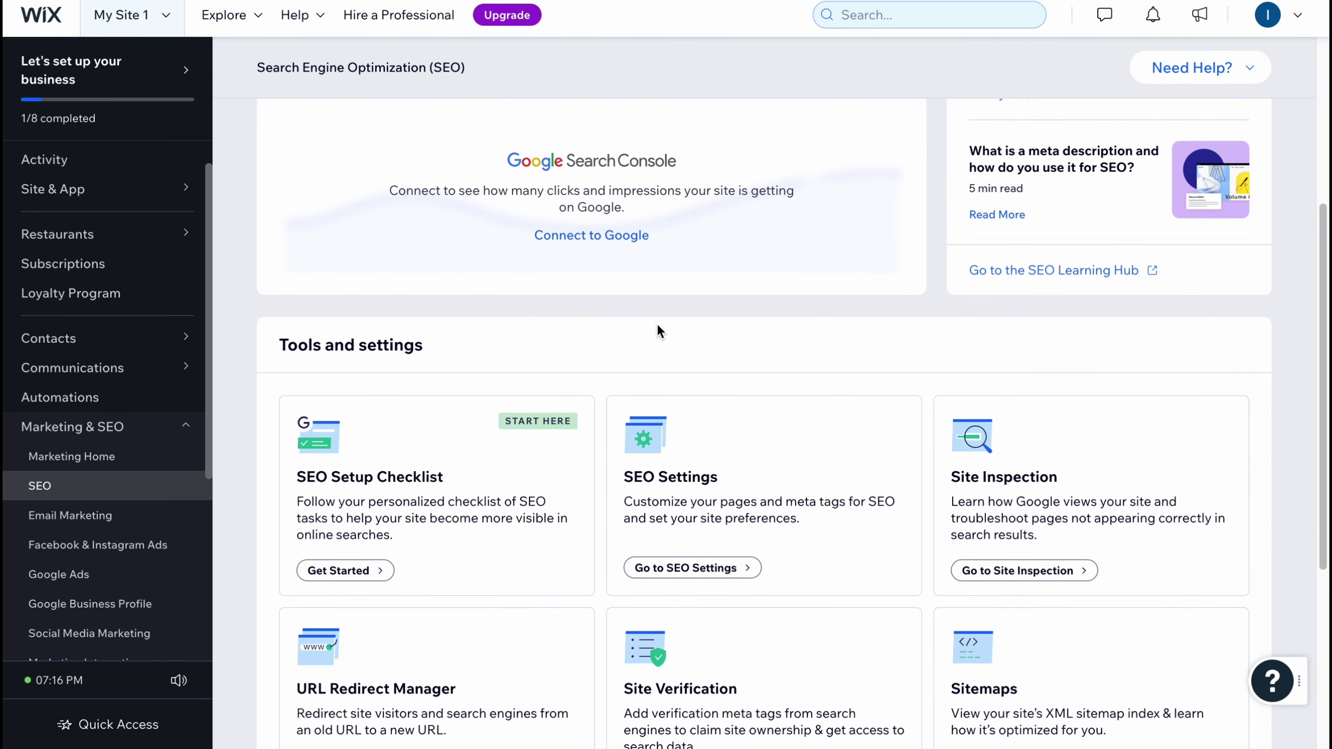
scroll(657, 323, "down", 2)
scroll(656, 322, "down", 1)
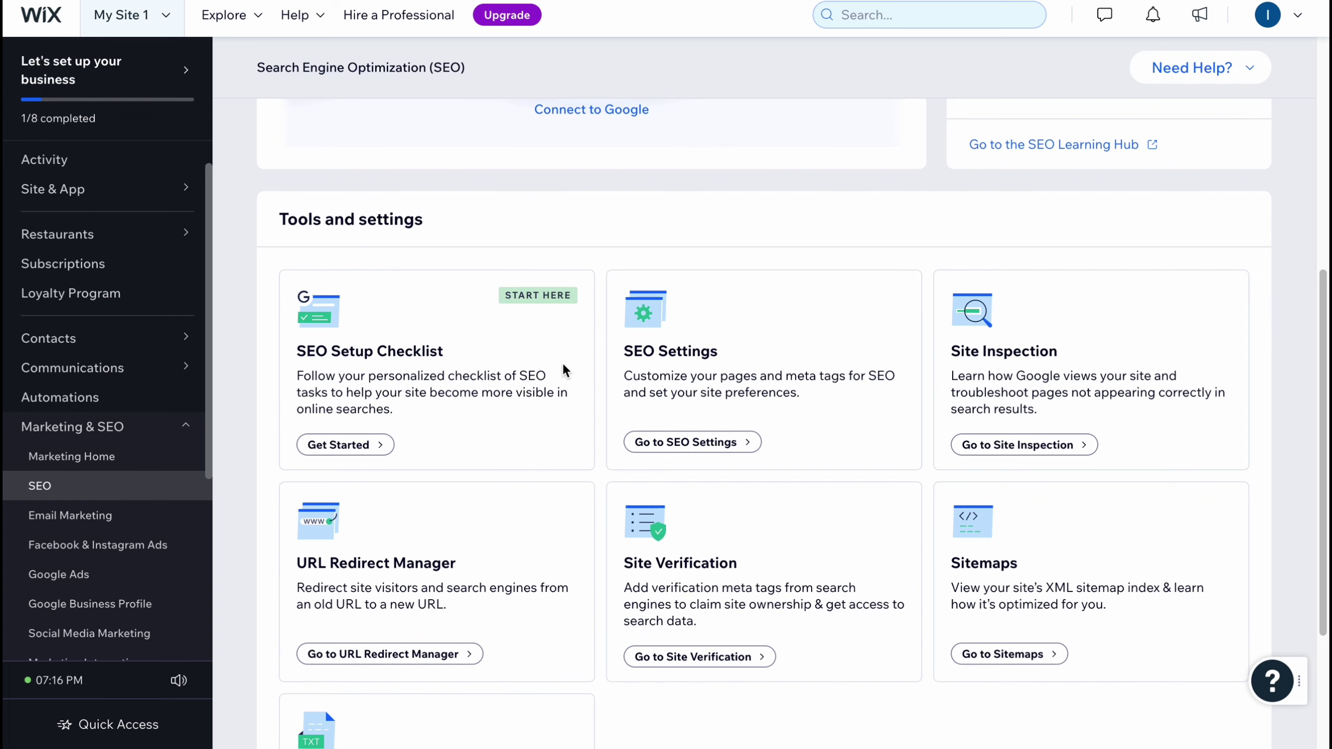
scroll(562, 362, "down", 1)
Browse the Email Marketing page's newsletter templates
left_click(72, 518)
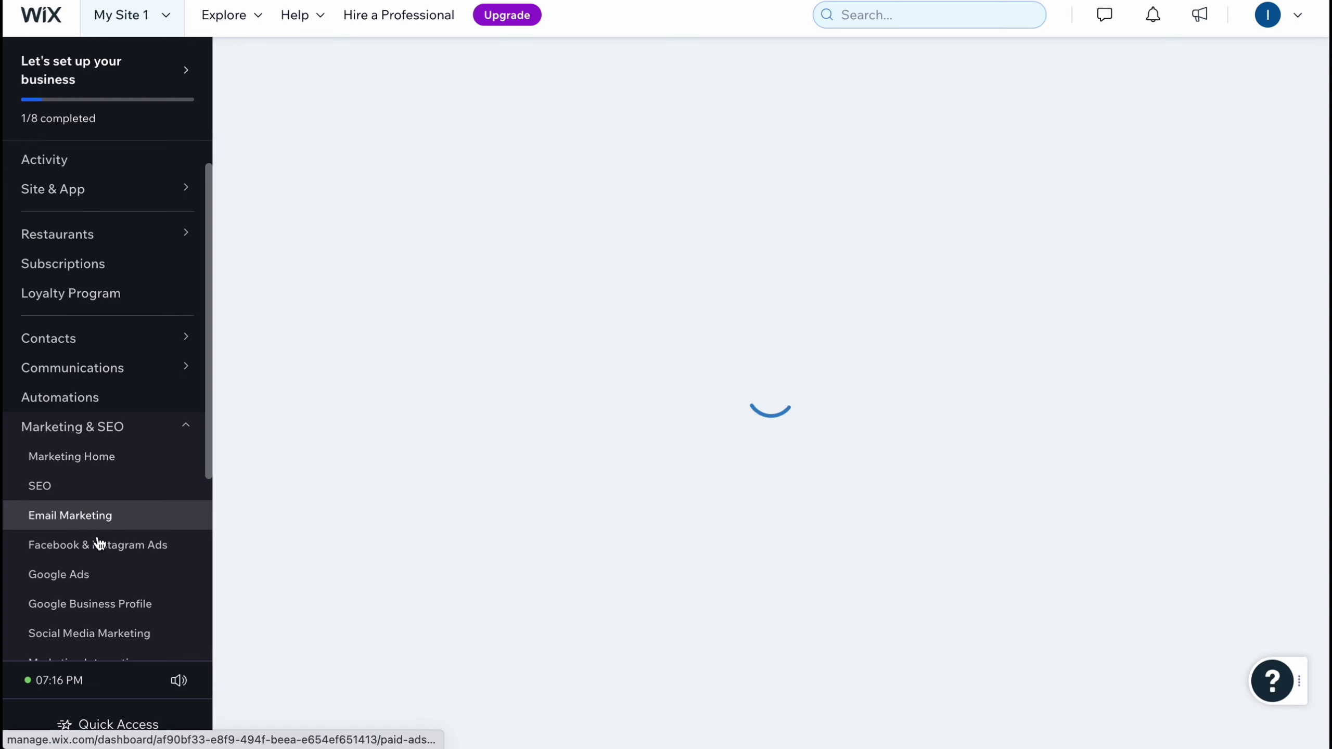
scroll(118, 556, "down", 1)
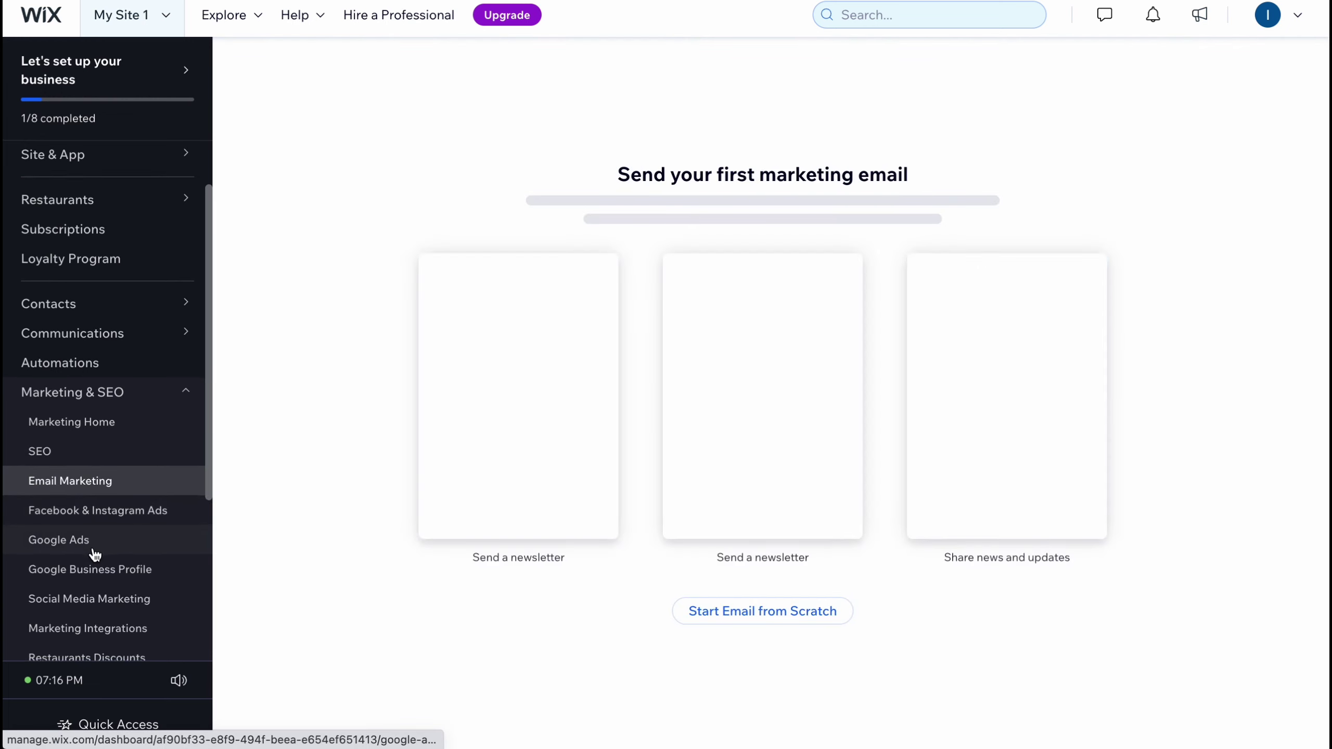
scroll(113, 559, "down", 4)
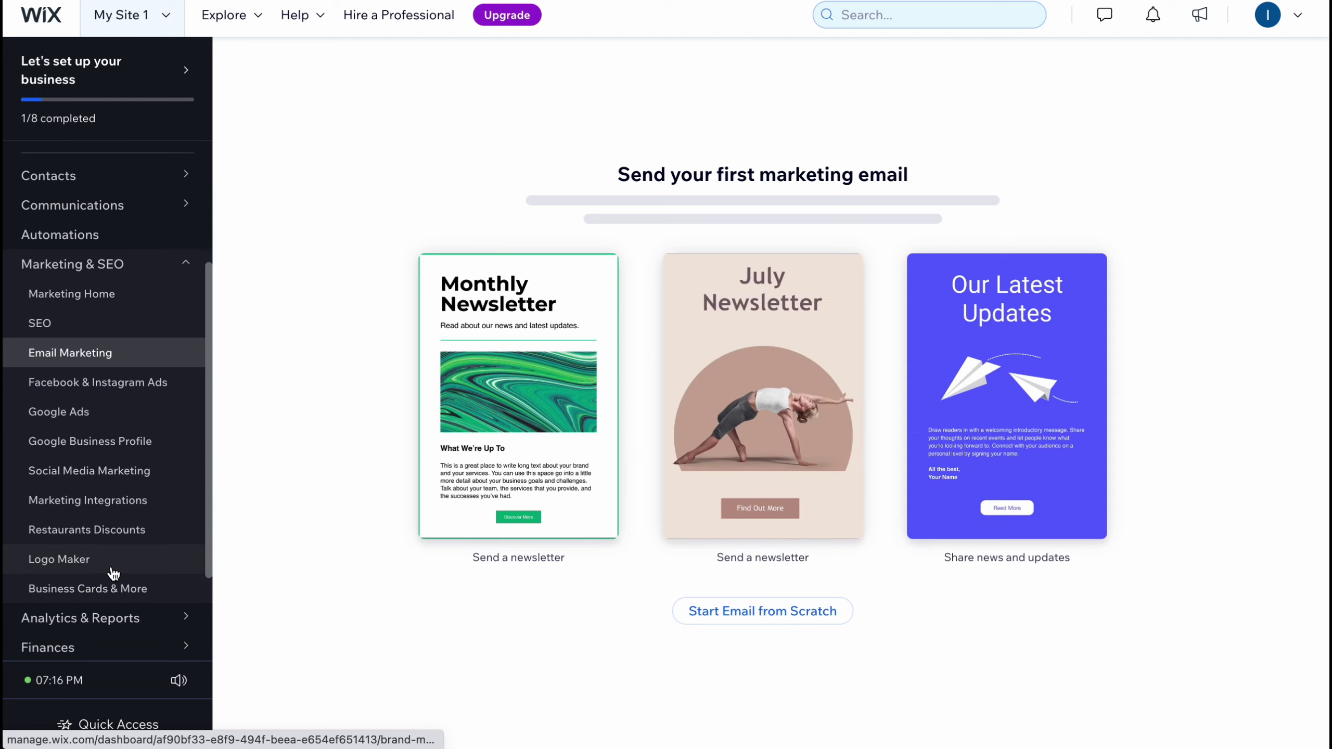
Open the Traffic Overview report, then bring up the premium upgrade plans
left_click(94, 617)
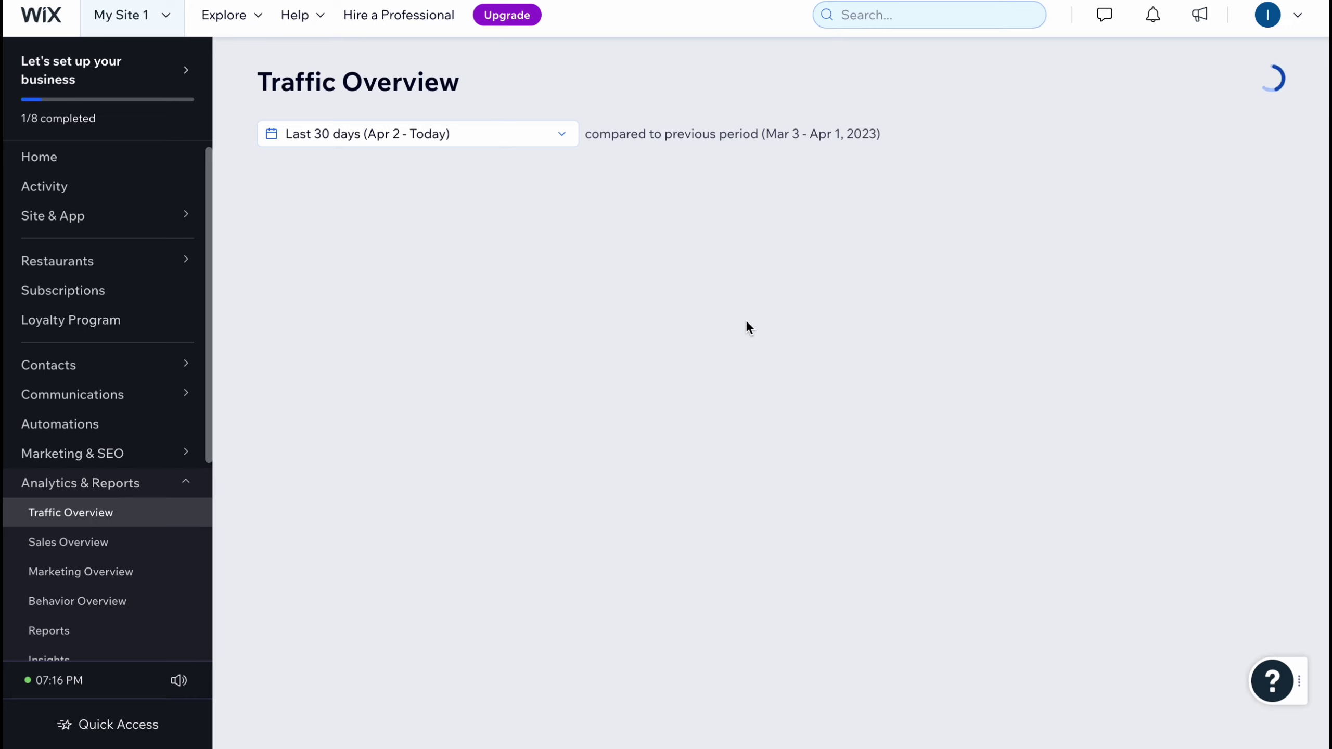
left_click(523, 19)
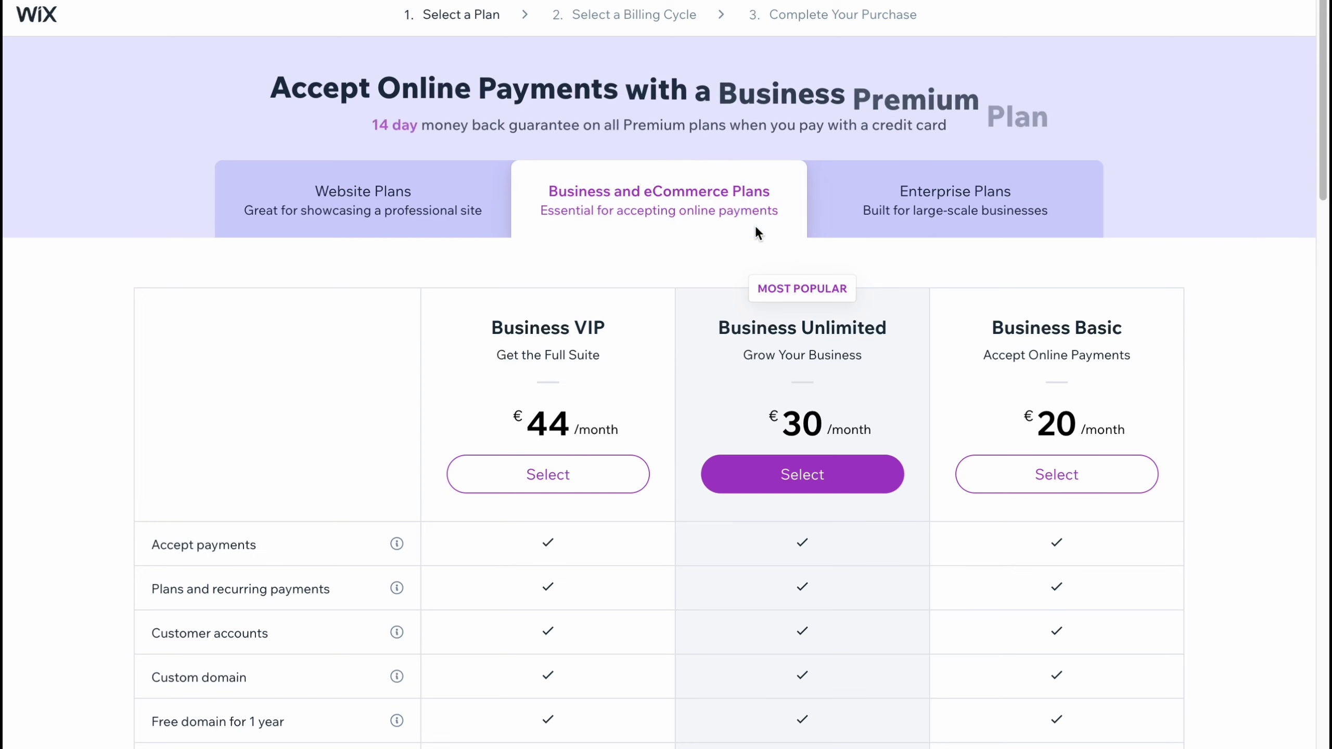
Highlight the Website Plans and prices: Connect Domain €5.50, Combo €10, Unlimited €17, VIP €29
scroll(702, 272, "down", 1)
left_click(399, 173)
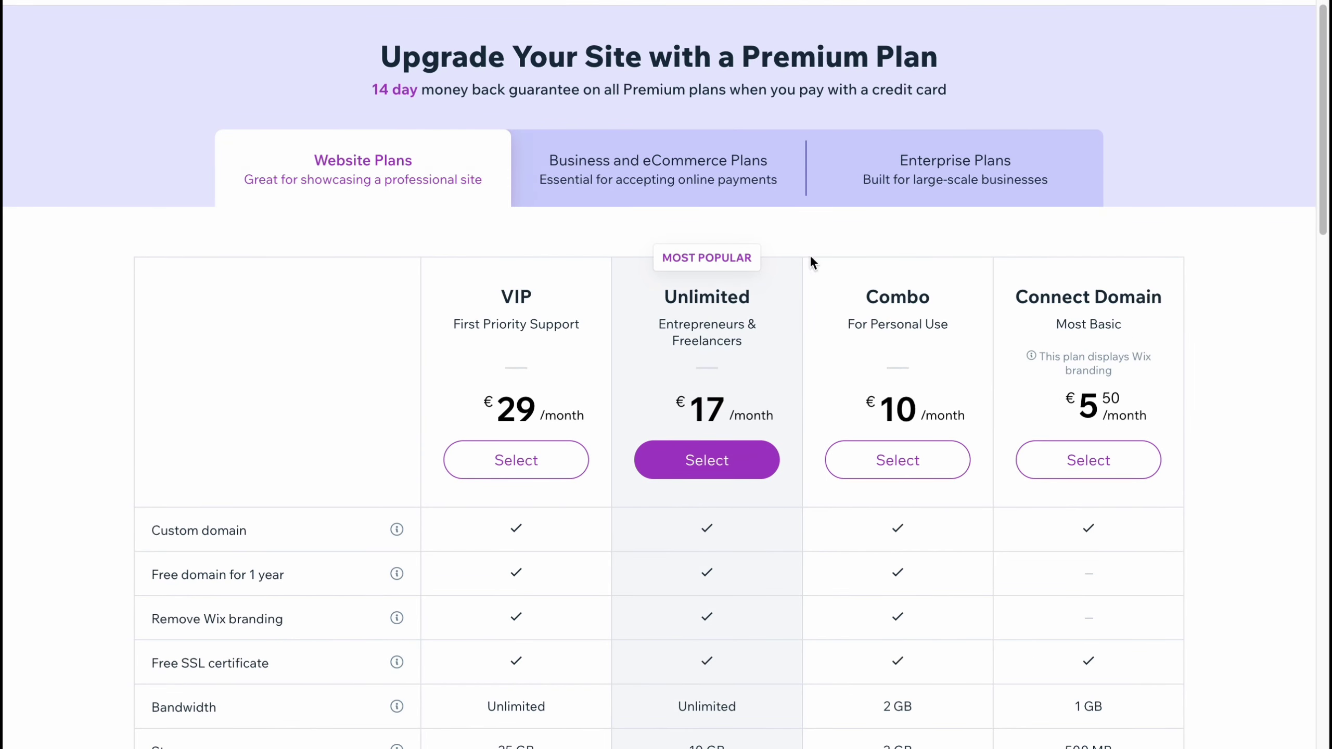
left_click_drag(1029, 298, 1168, 324)
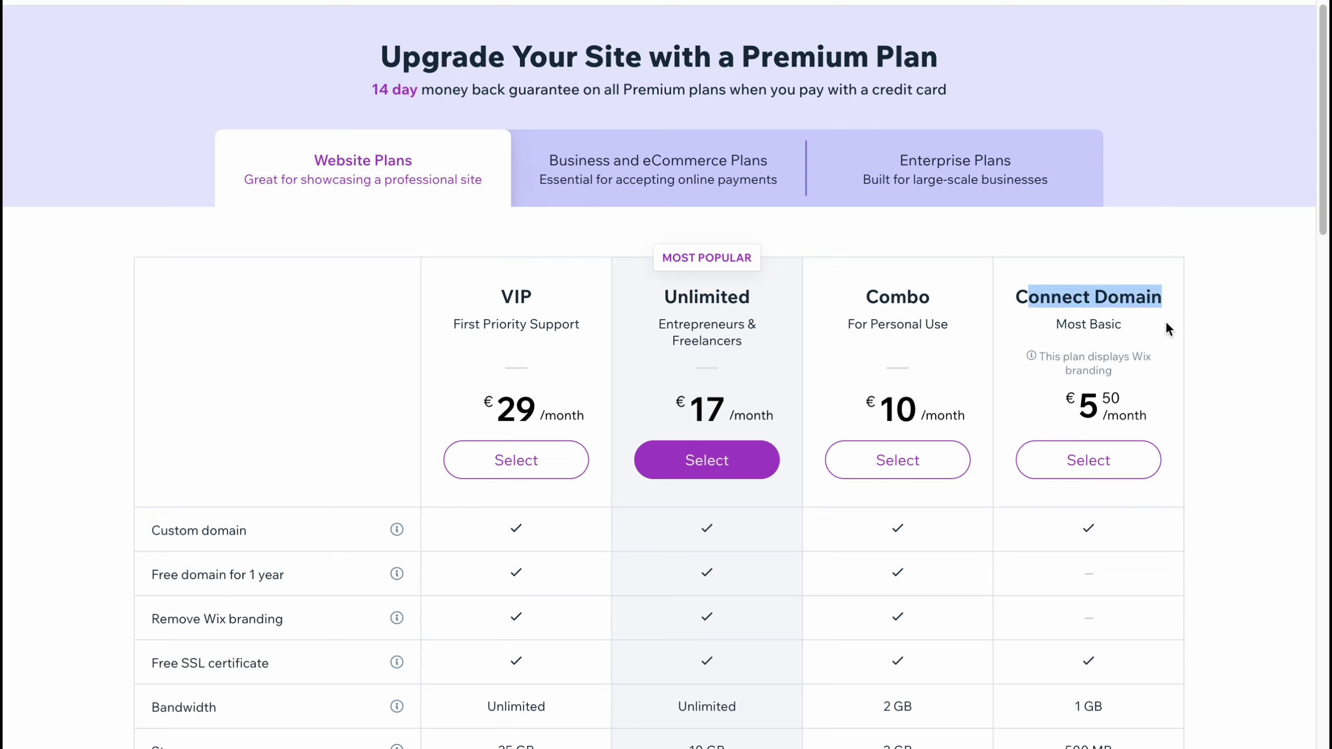
left_click_drag(1086, 403, 1110, 416)
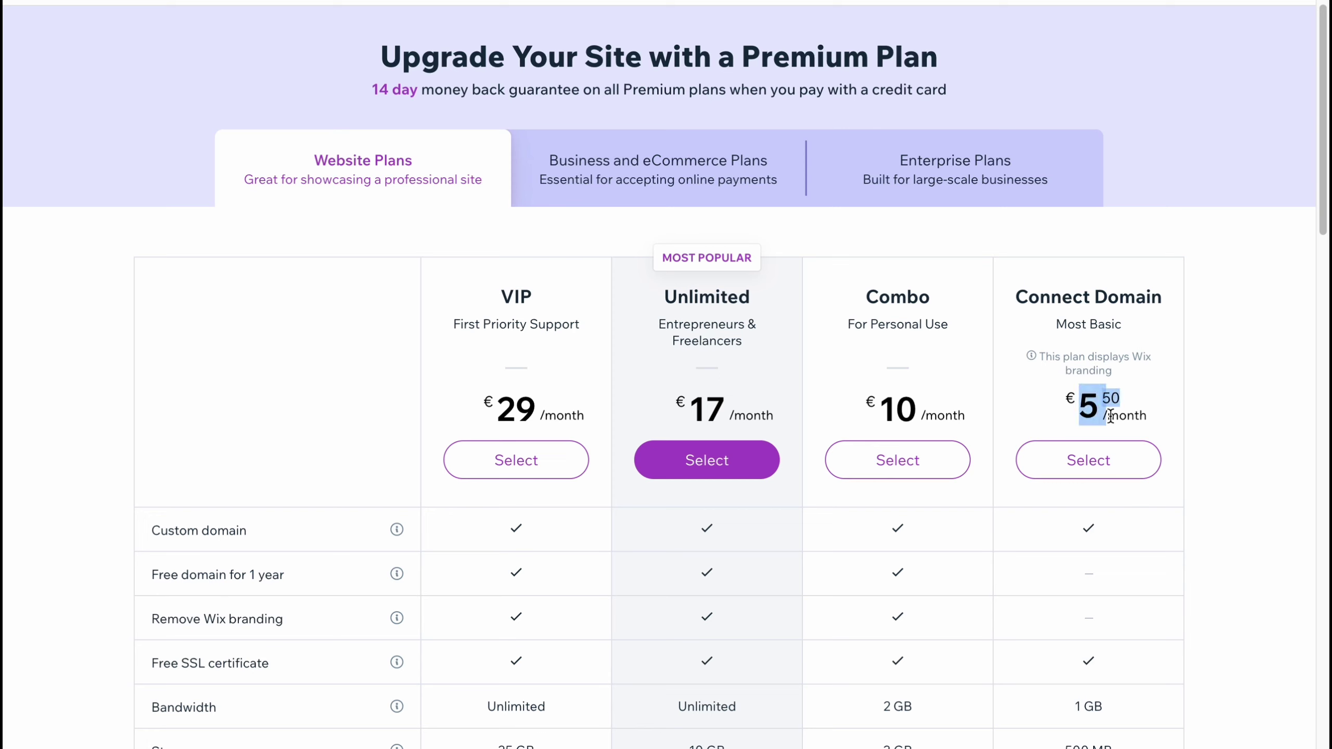
double_click(872, 292)
left_click_drag(871, 426, 967, 426)
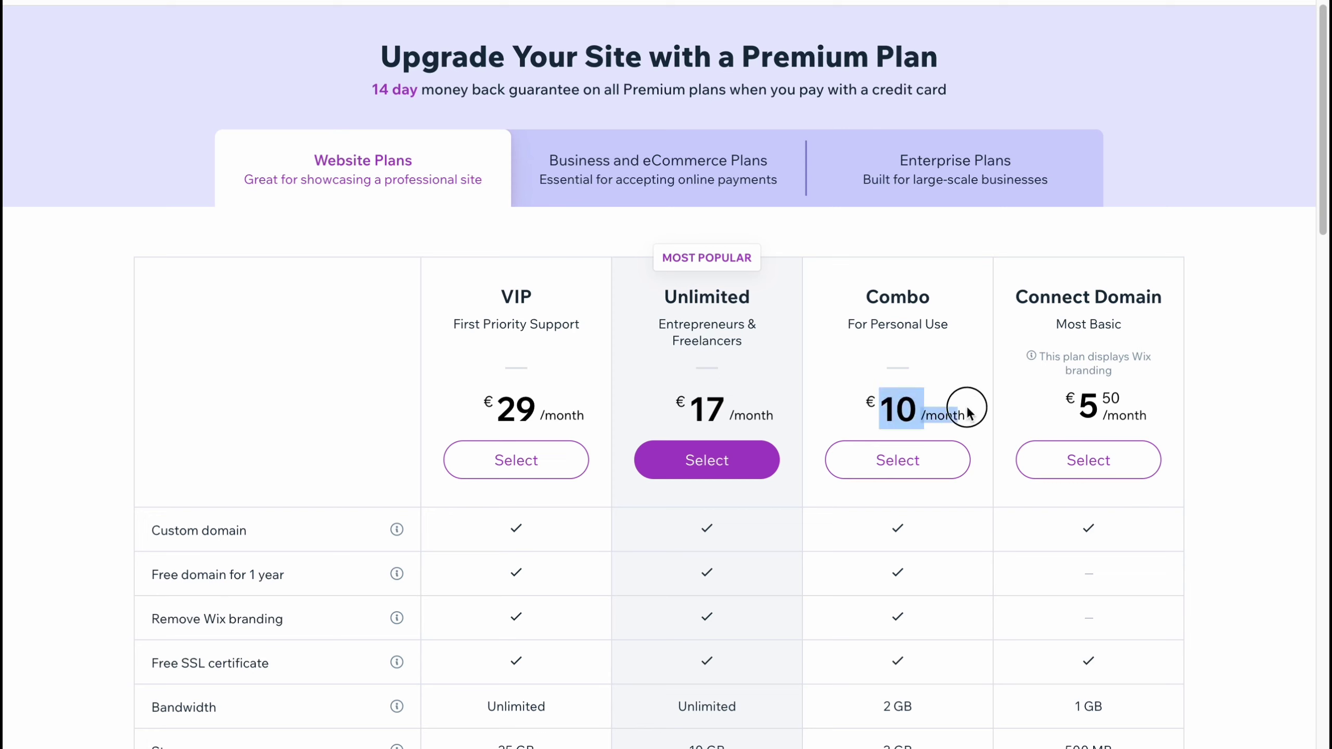
left_click_drag(665, 293, 760, 297)
left_click_drag(690, 410, 950, 326)
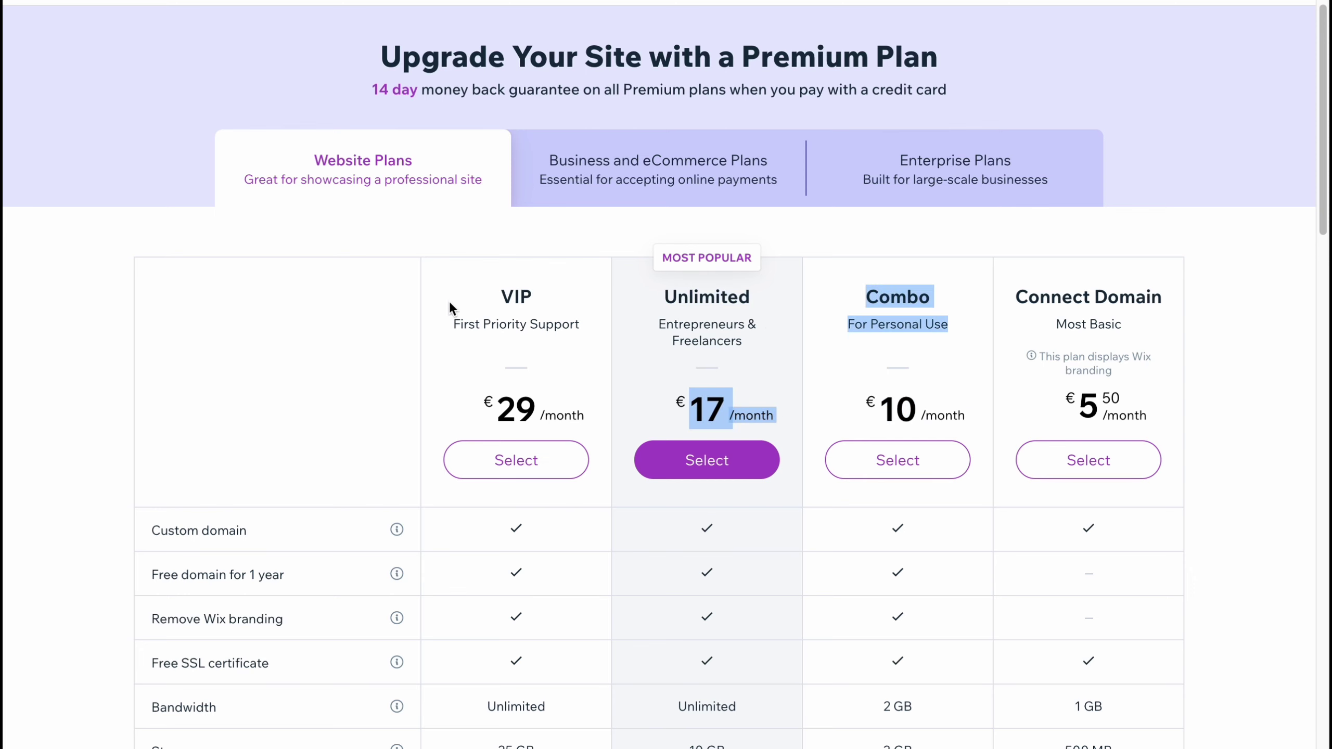
double_click(516, 296)
left_click_drag(503, 399, 572, 415)
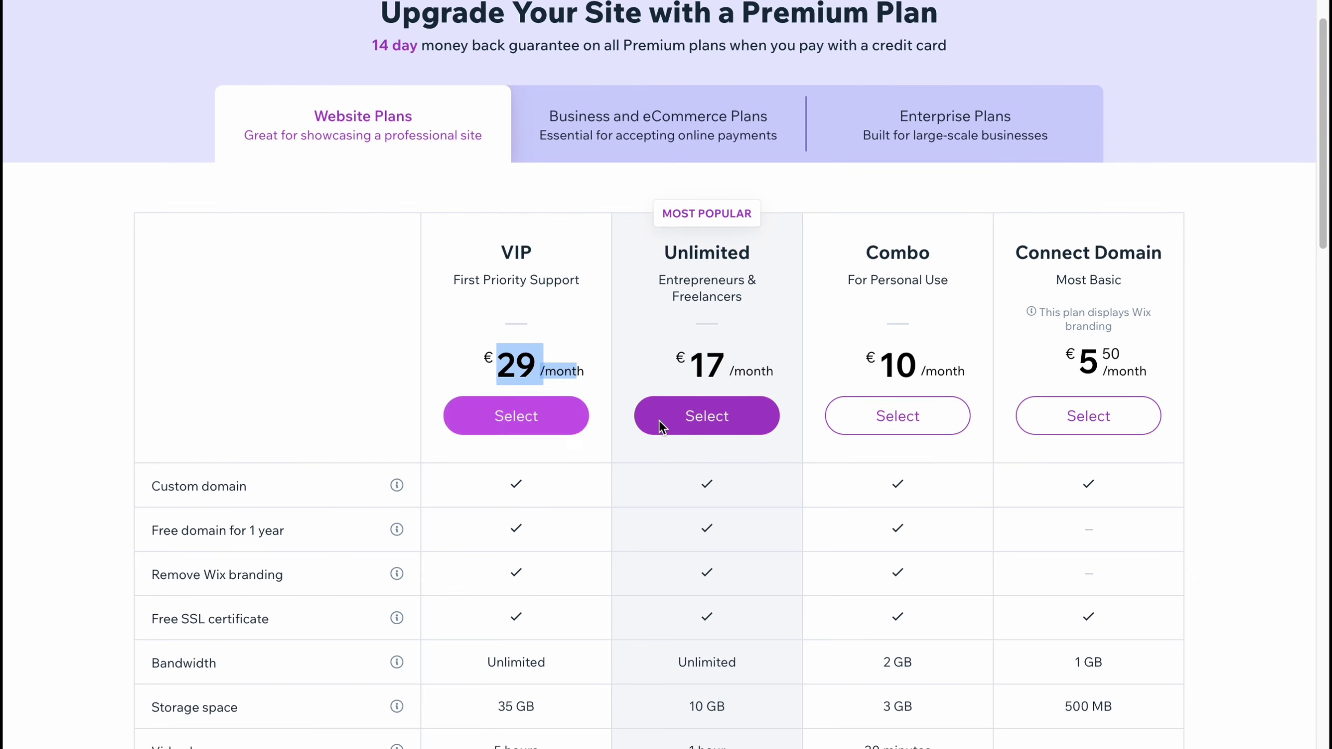
Compare the Business and eCommerce and Enterprise plans, then return to the Website Plans
scroll(529, 450, "down", 8)
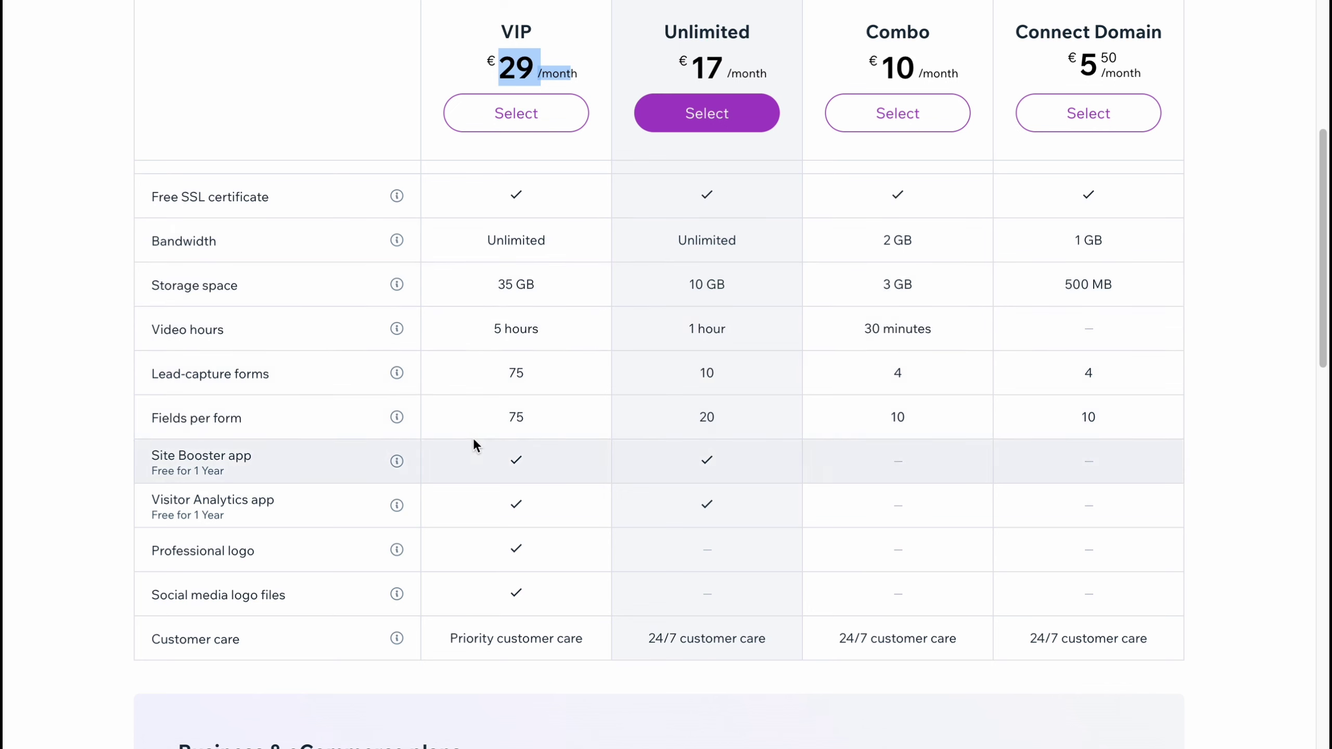
scroll(591, 333, "up", 4)
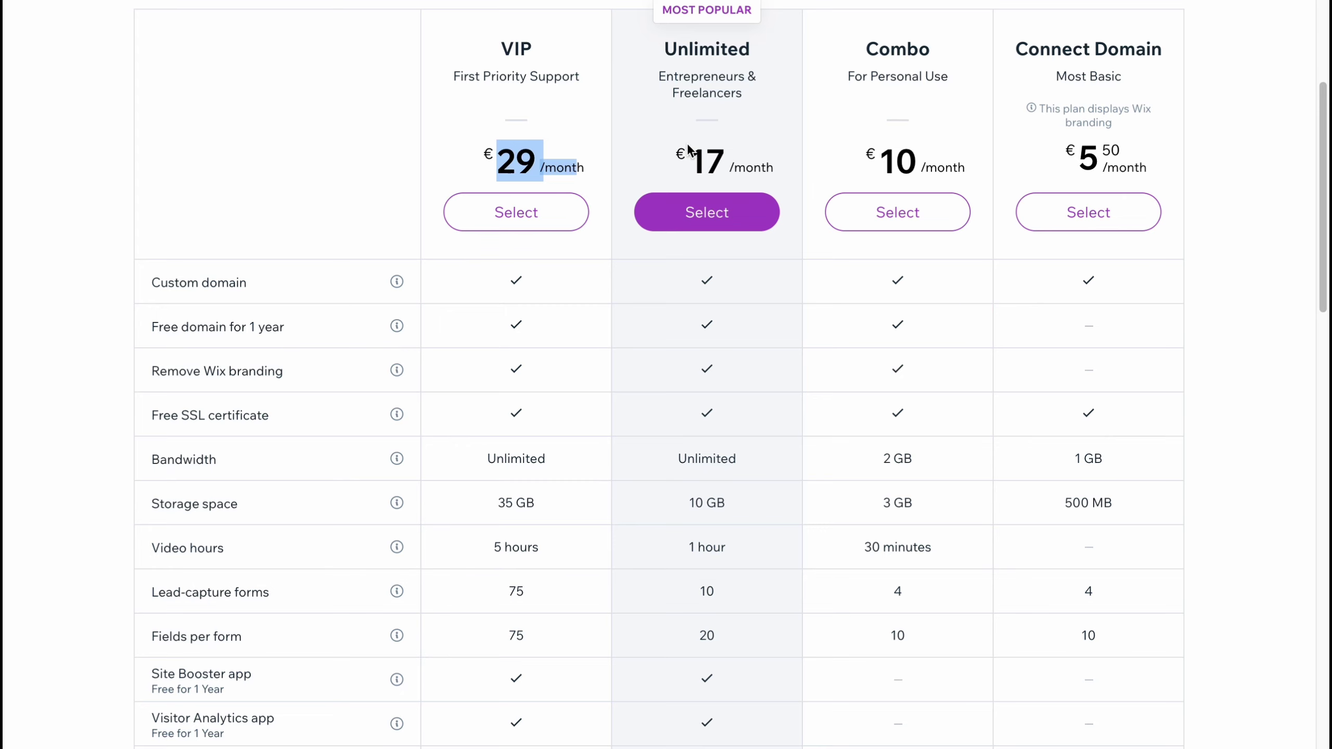
scroll(692, 152, "down", 4)
scroll(700, 160, "up", 6)
scroll(745, 215, "up", 2)
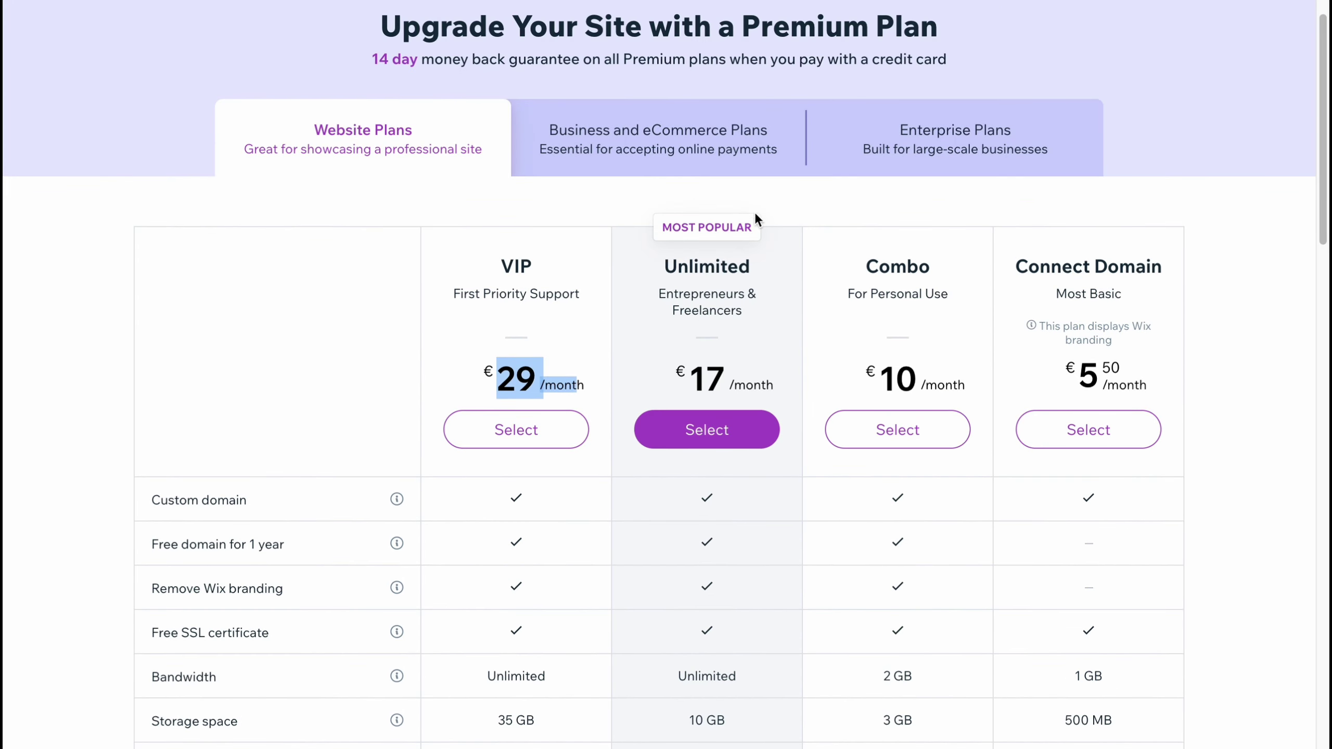
left_click(619, 141)
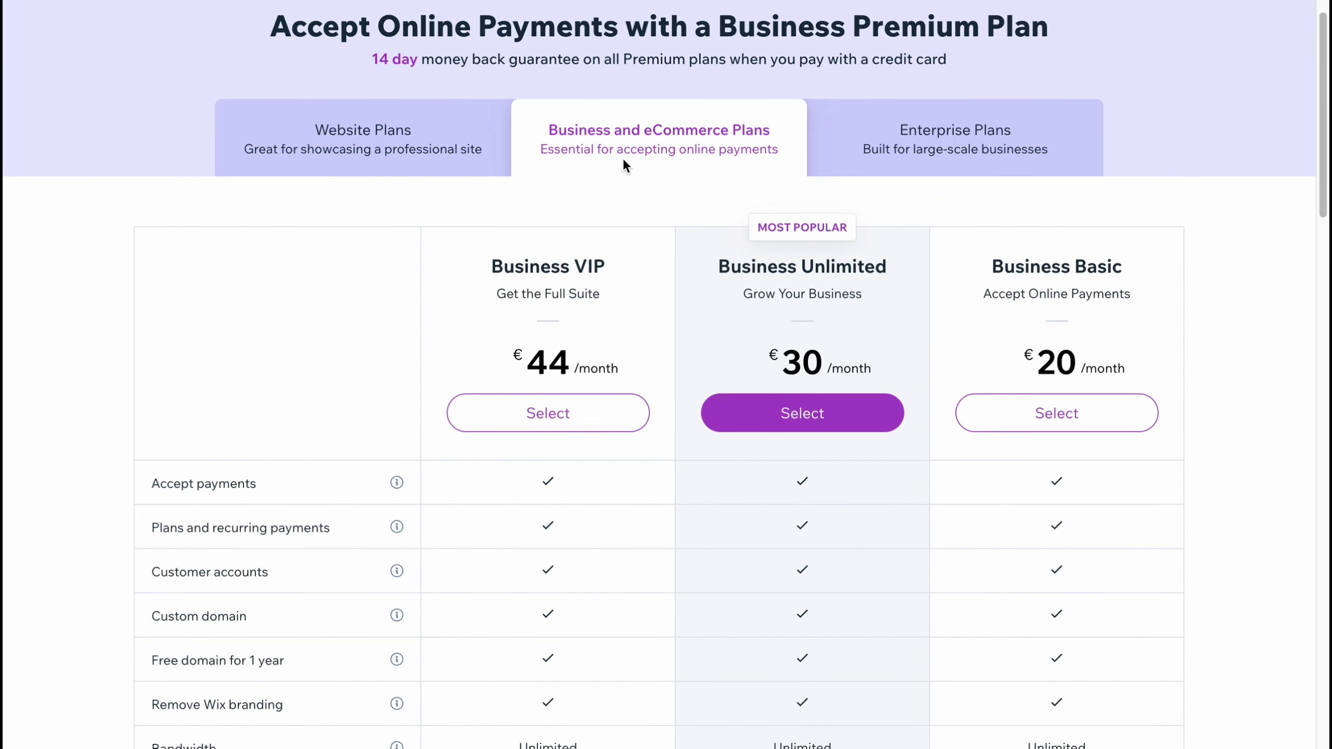
left_click(947, 147)
left_click(688, 149)
left_click(393, 142)
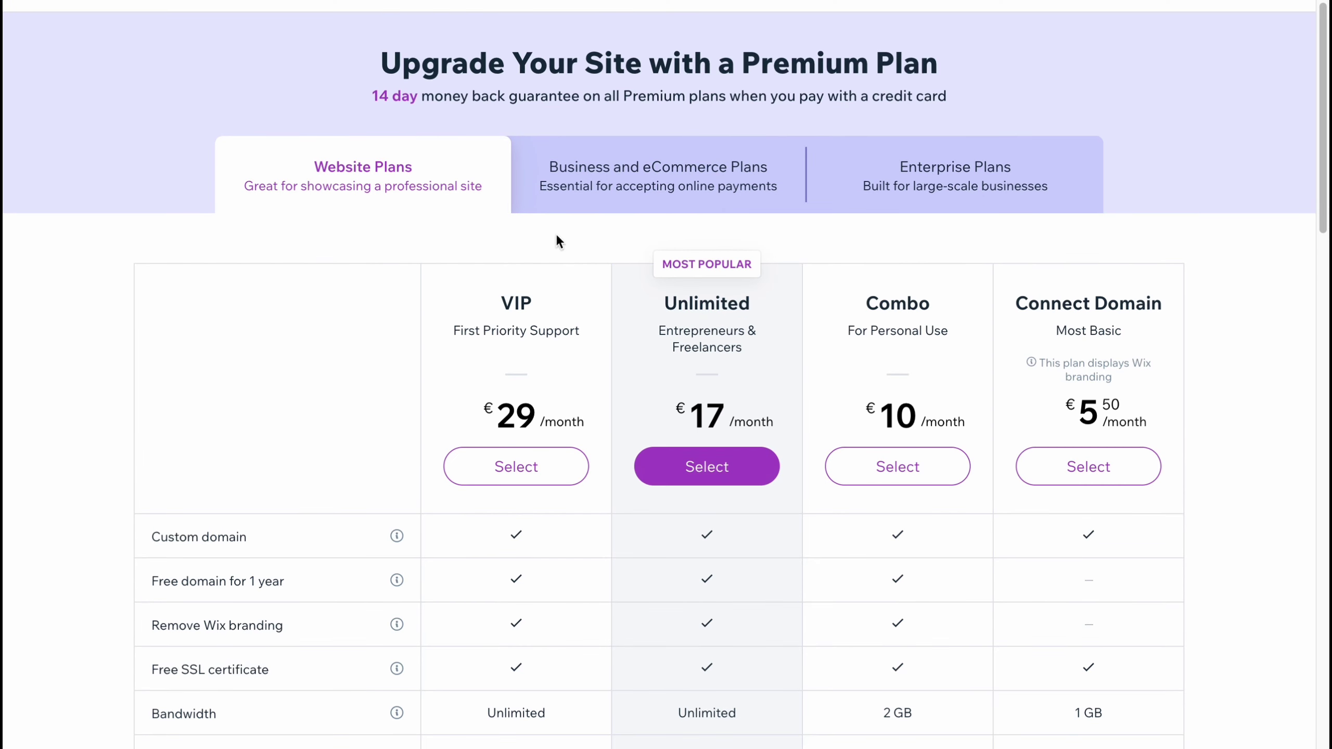
scroll(426, 166, "up", 1)
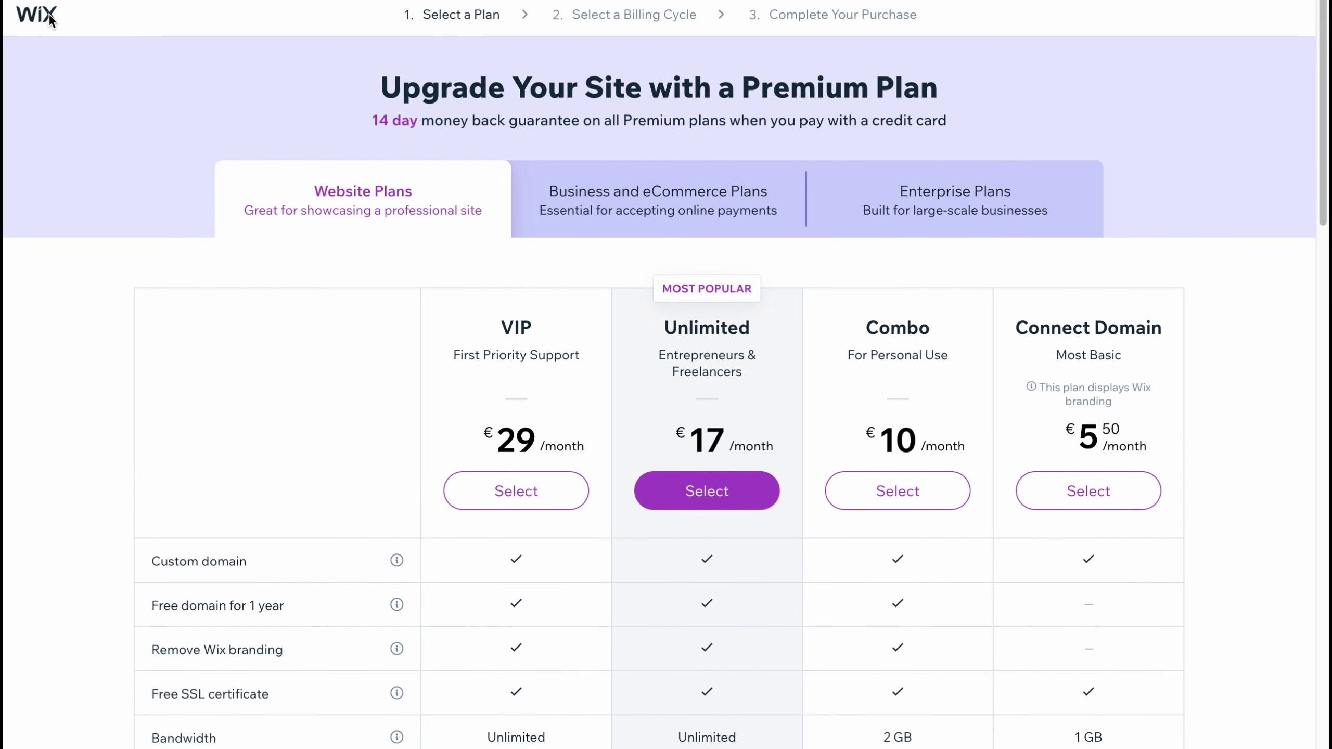